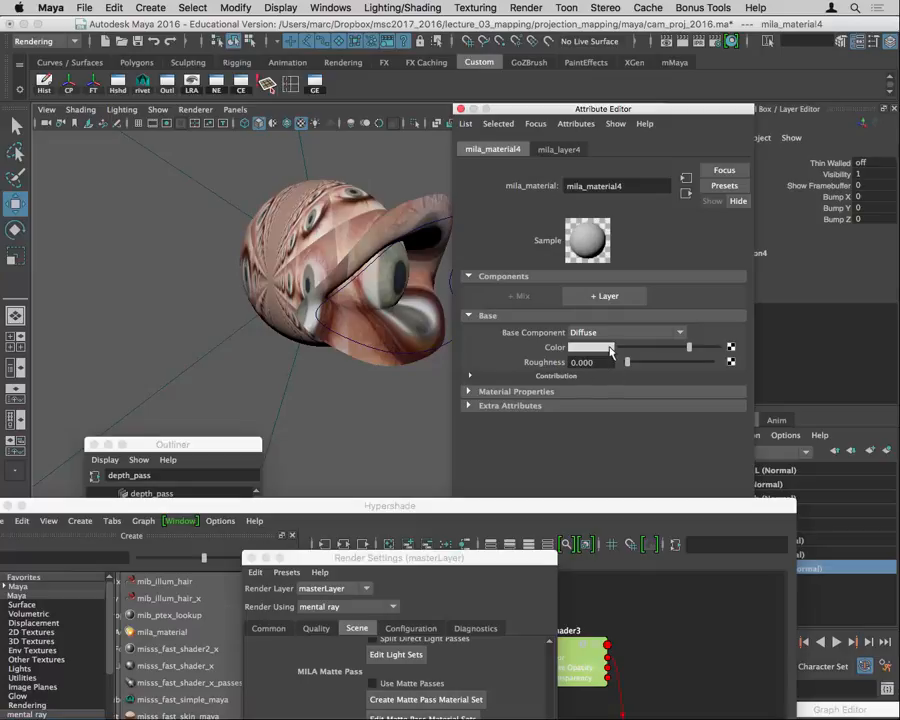
# Step: Add a weighted Emission layer to mila_material4
pyautogui.click(636, 302)
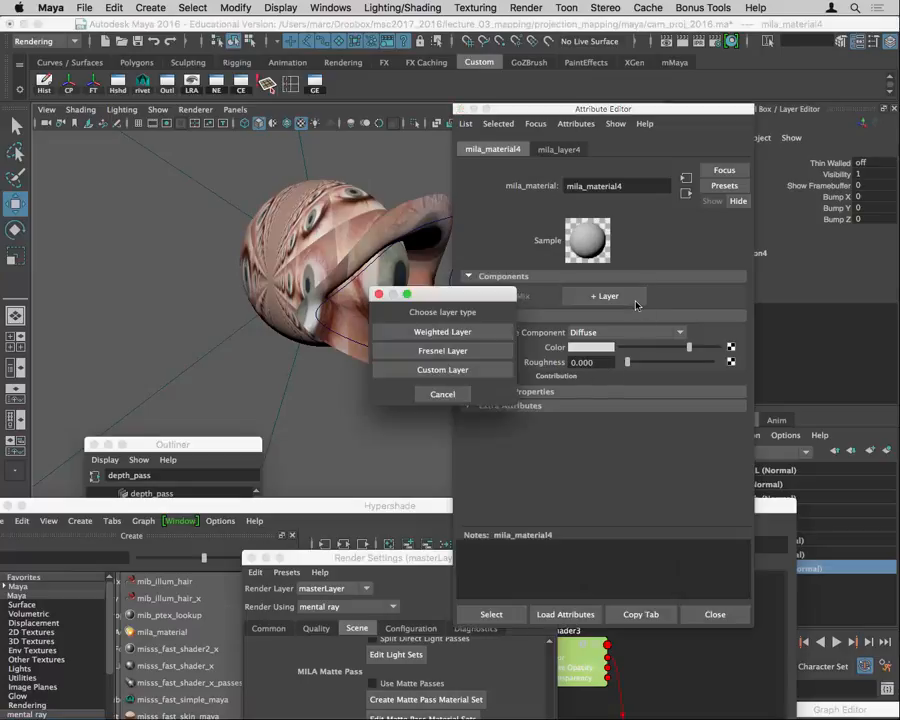
pyautogui.moveTo(471, 300); pyautogui.dragTo(414, 167)
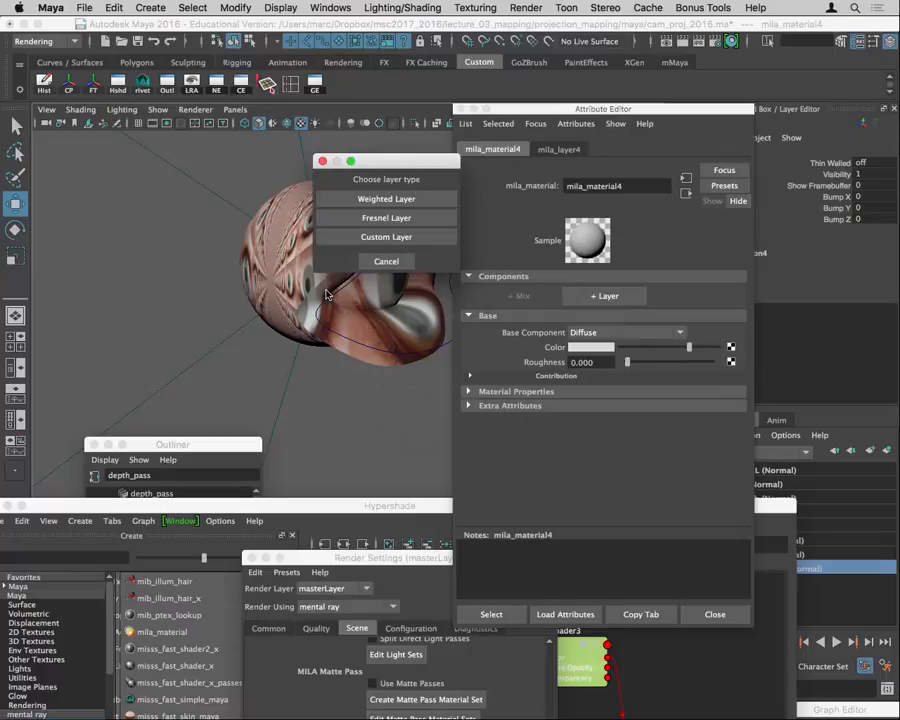
pyautogui.click(386, 198)
pyautogui.moveTo(433, 194); pyautogui.dragTo(366, 87)
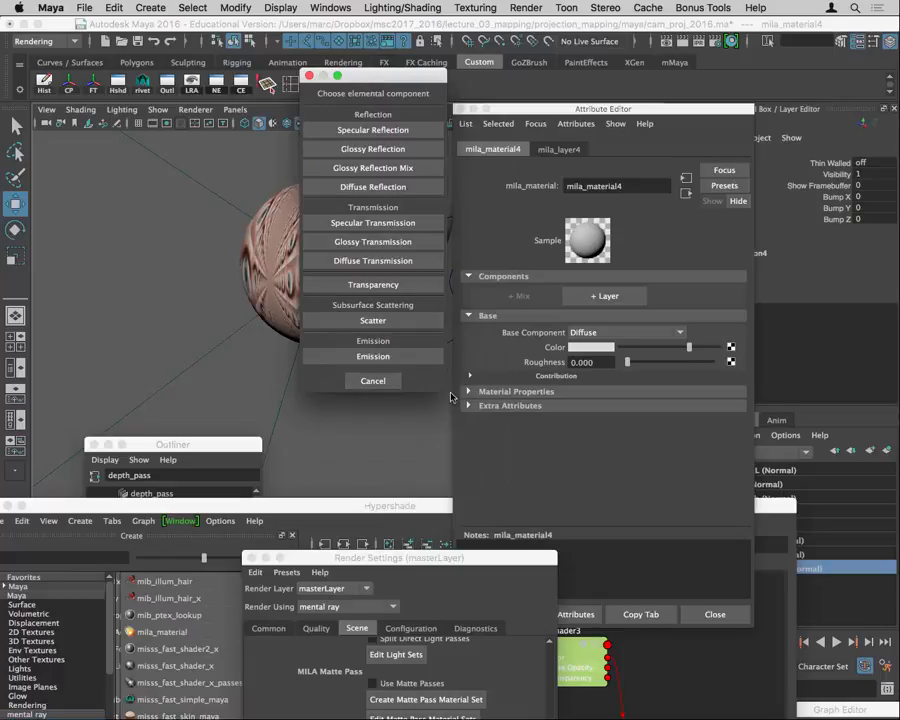
pyautogui.click(375, 357)
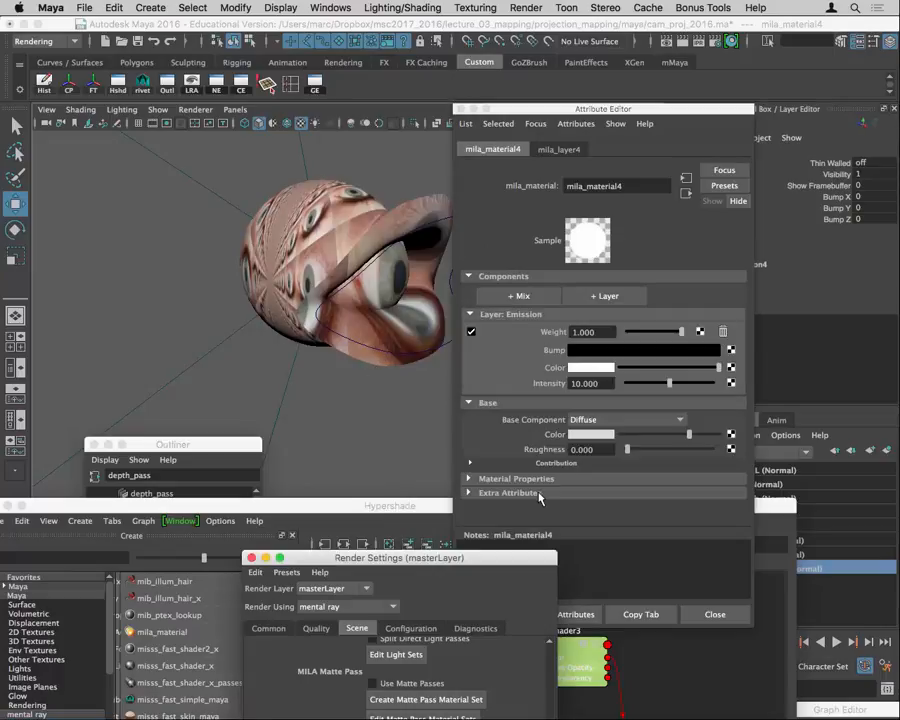
# Step: Set the Emission layer's intensity to 1
pyautogui.doubleClick(584, 383)
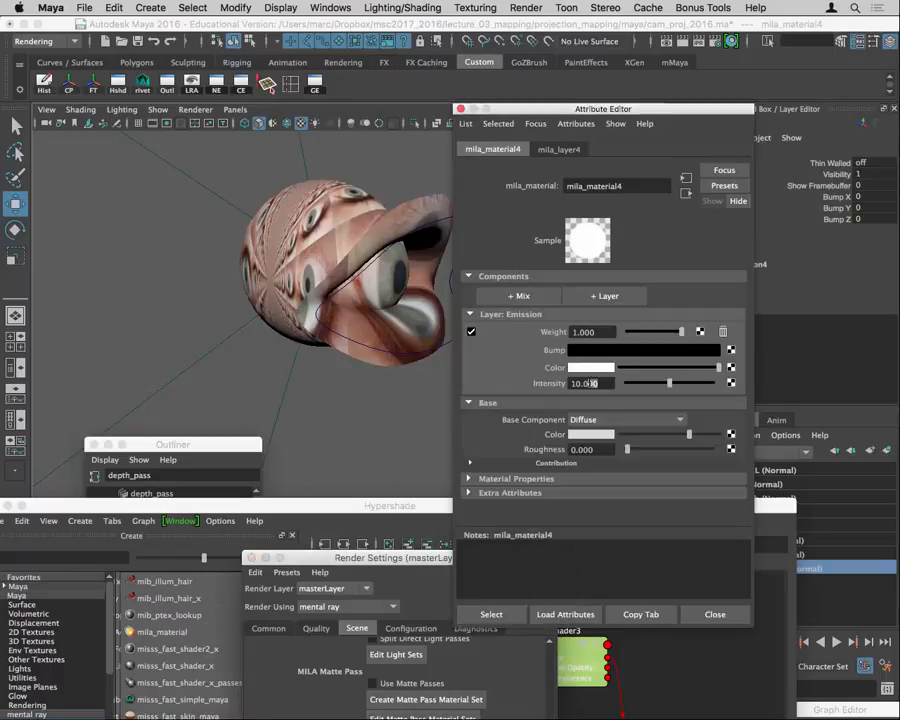
pyautogui.write('1')
pyautogui.press('Return')
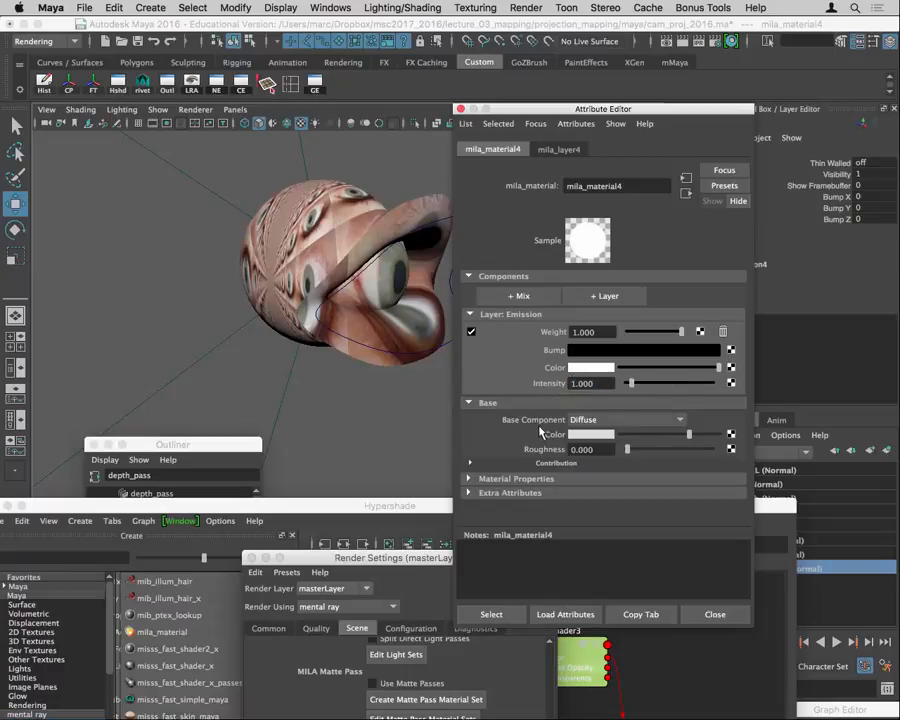
# Step: Map the Emission layer's color with a File texture created as a projection
pyautogui.click(731, 368)
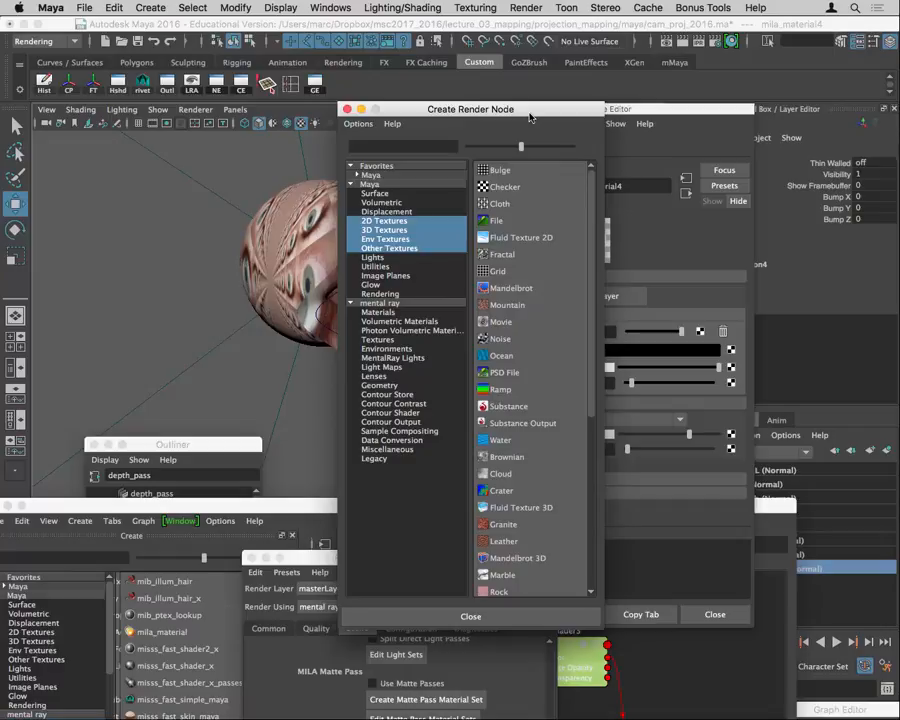
pyautogui.moveTo(530, 118); pyautogui.dragTo(321, 67)
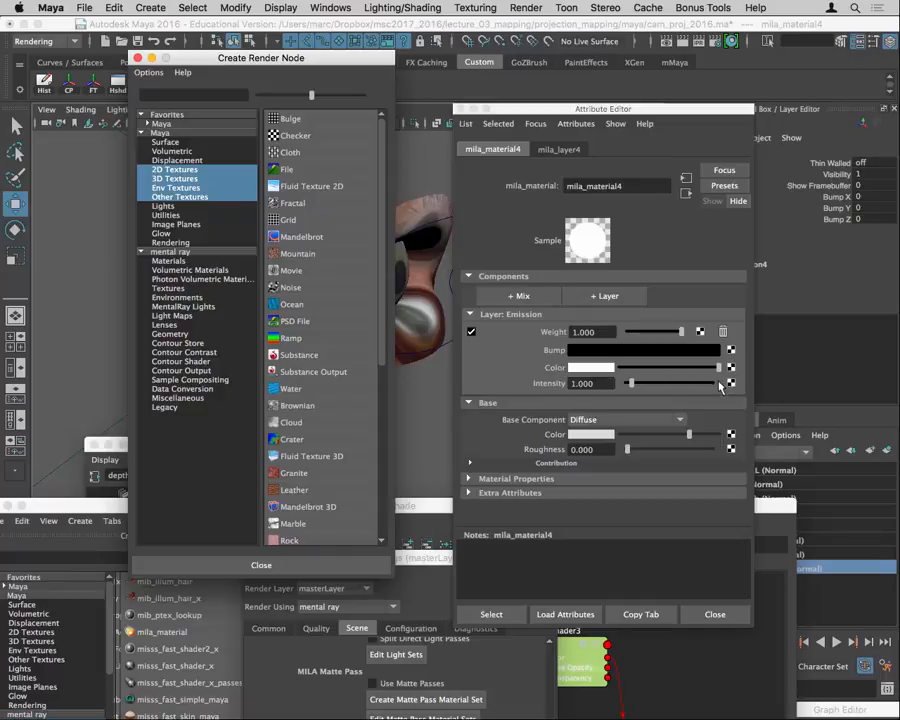
pyautogui.moveTo(638, 109); pyautogui.dragTo(493, 7)
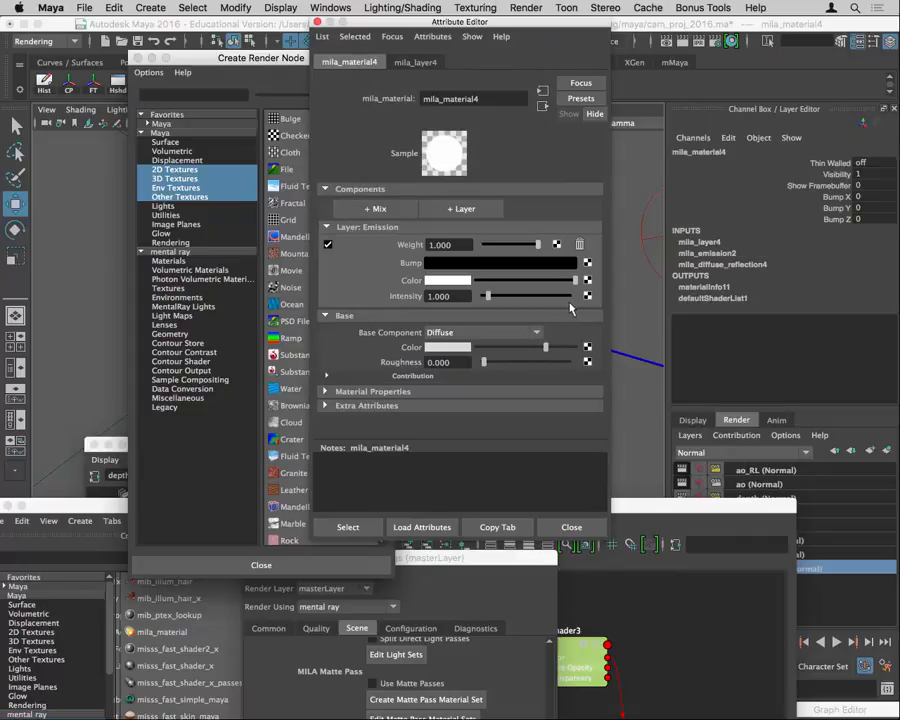
pyautogui.moveTo(265, 58); pyautogui.dragTo(179, 39)
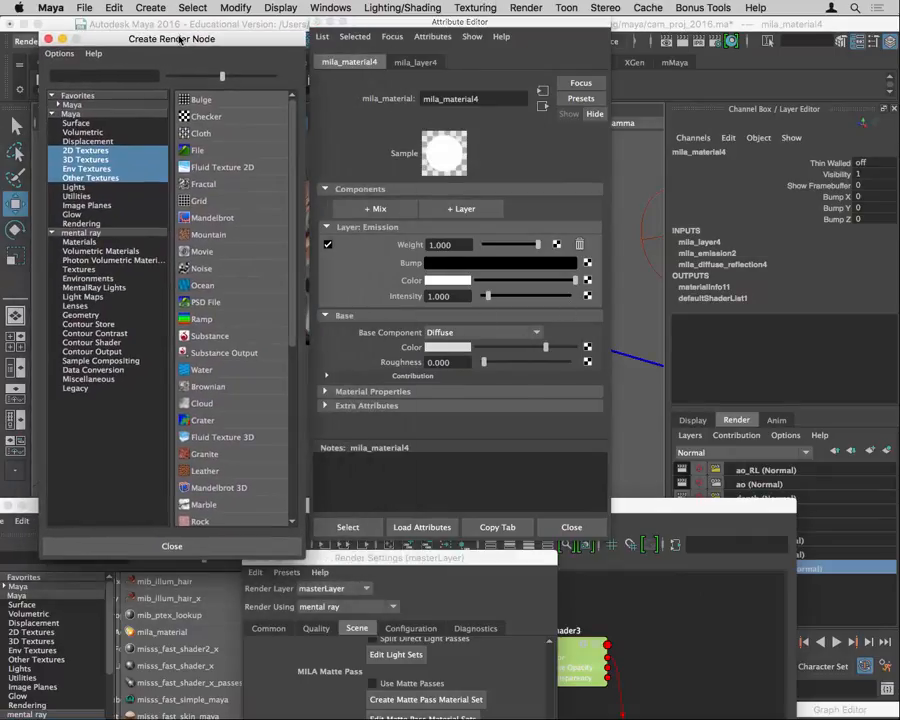
pyautogui.rightClick(193, 152)
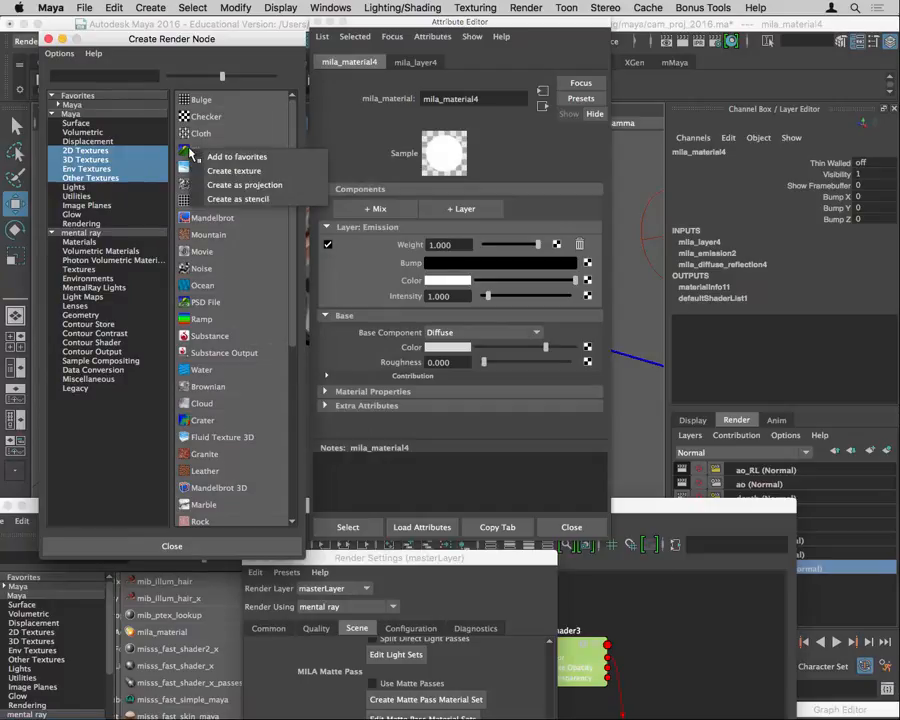
pyautogui.click(237, 186)
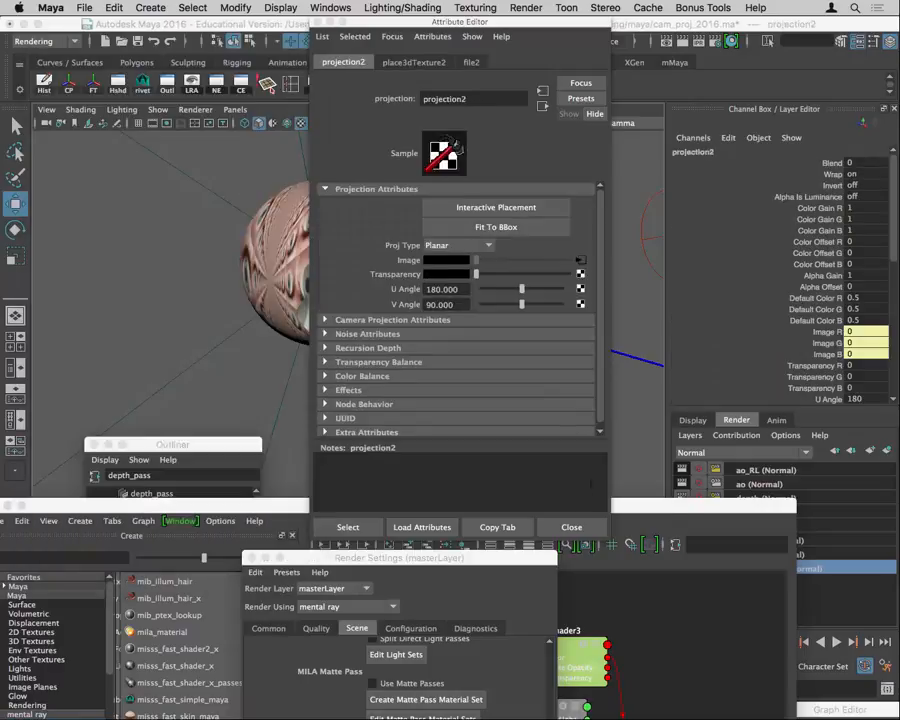
# Step: Limit the Outliner to DAG objects only and clear its depth_pass name filter
pyautogui.moveTo(674, 510); pyautogui.dragTo(758, 556)
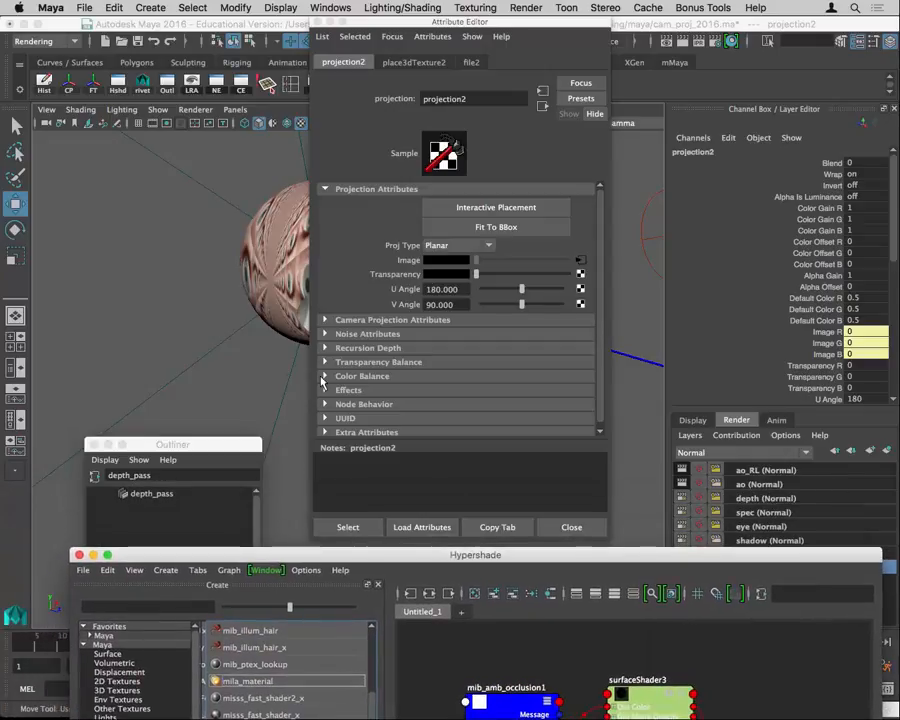
pyautogui.click(105, 459)
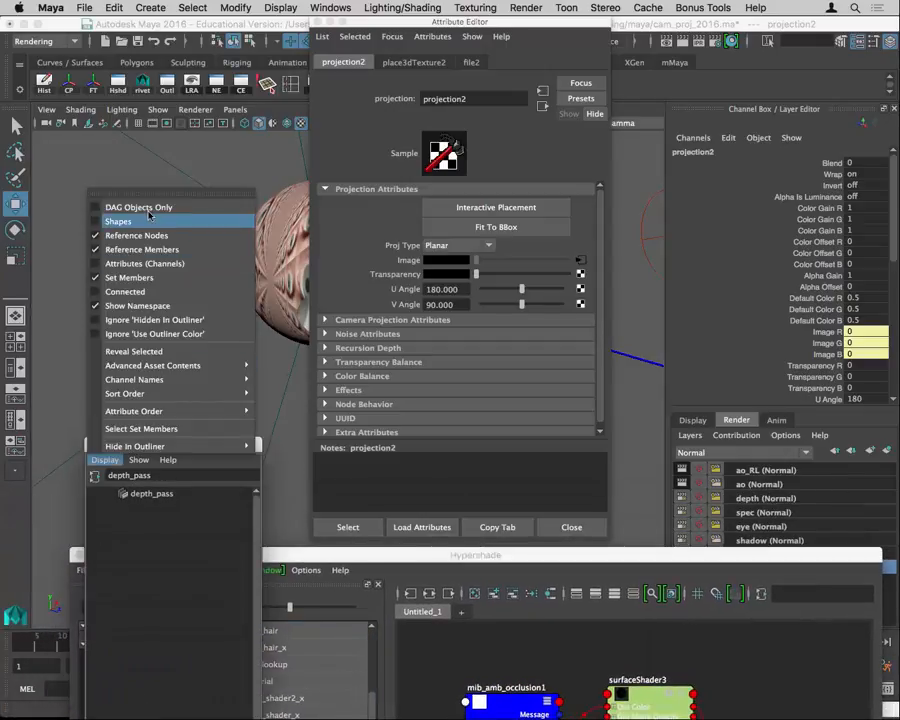
pyautogui.click(149, 214)
pyautogui.doubleClick(158, 476)
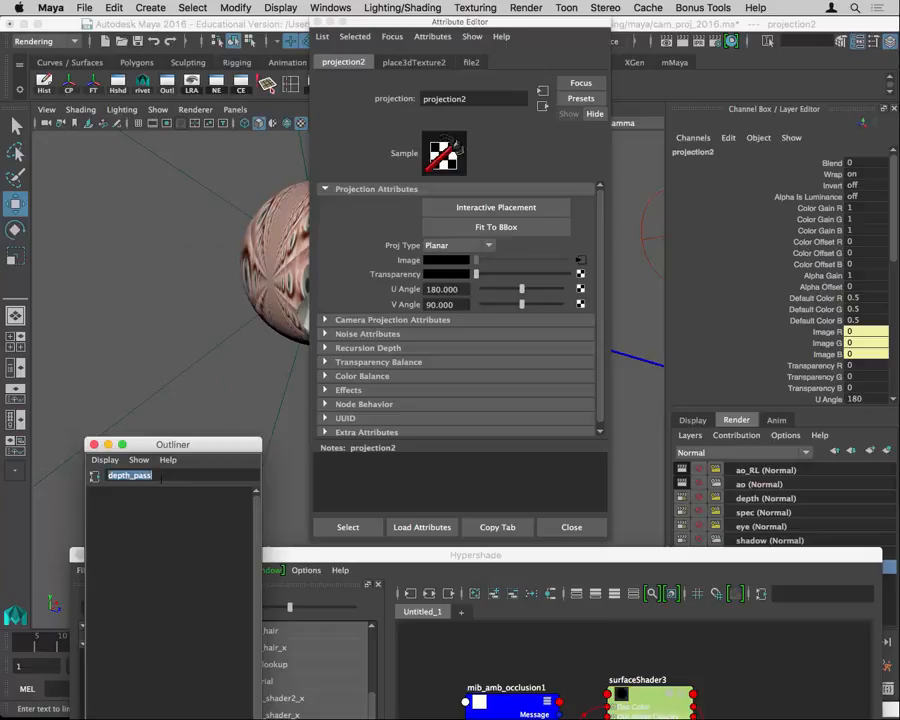
pyautogui.press('BackSpace')
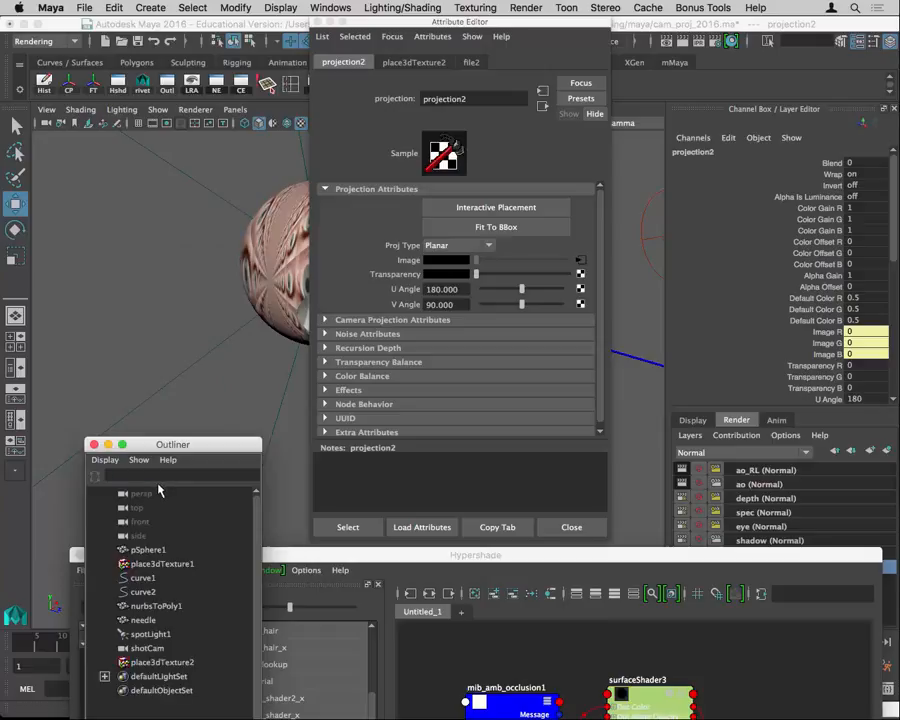
# Step: Create a new camera and rename it projCam
pyautogui.moveTo(364, 21); pyautogui.dragTo(165, 338)
pyautogui.click(170, 10)
pyautogui.moveTo(185, 98)
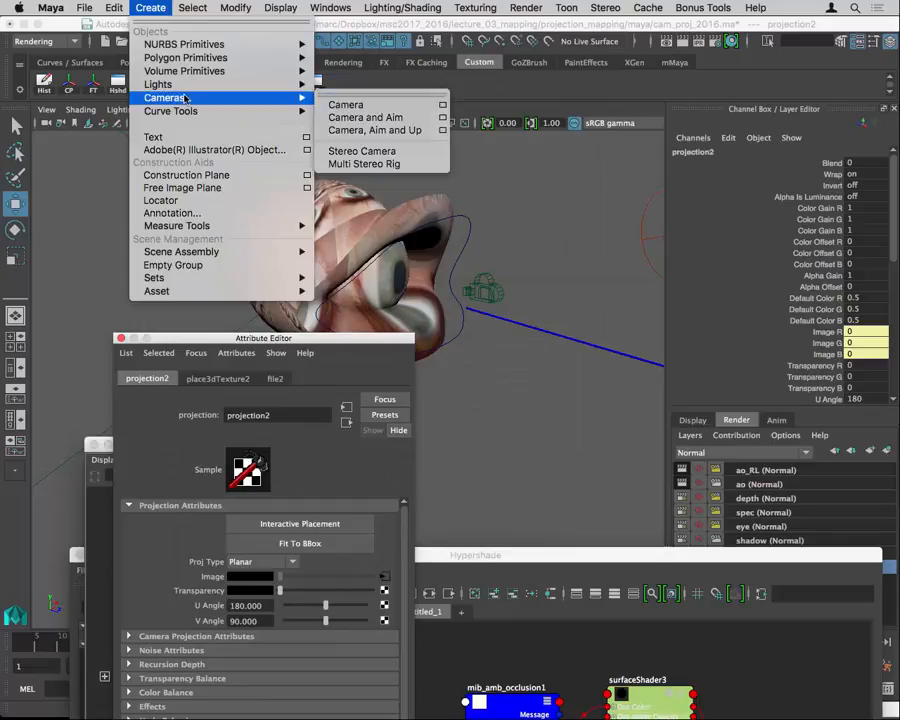
pyautogui.click(347, 106)
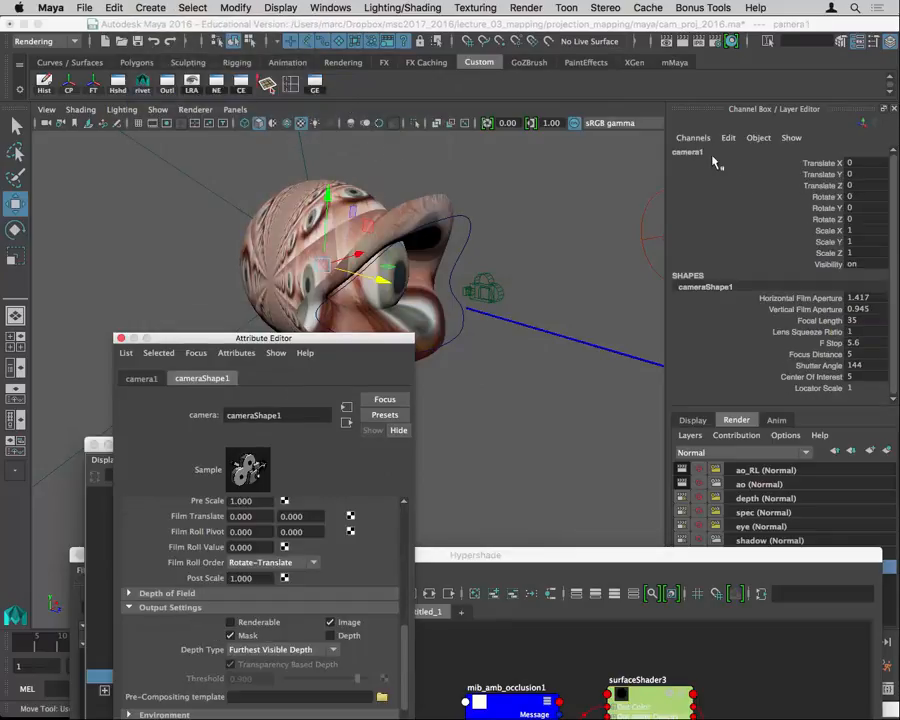
pyautogui.click(690, 151)
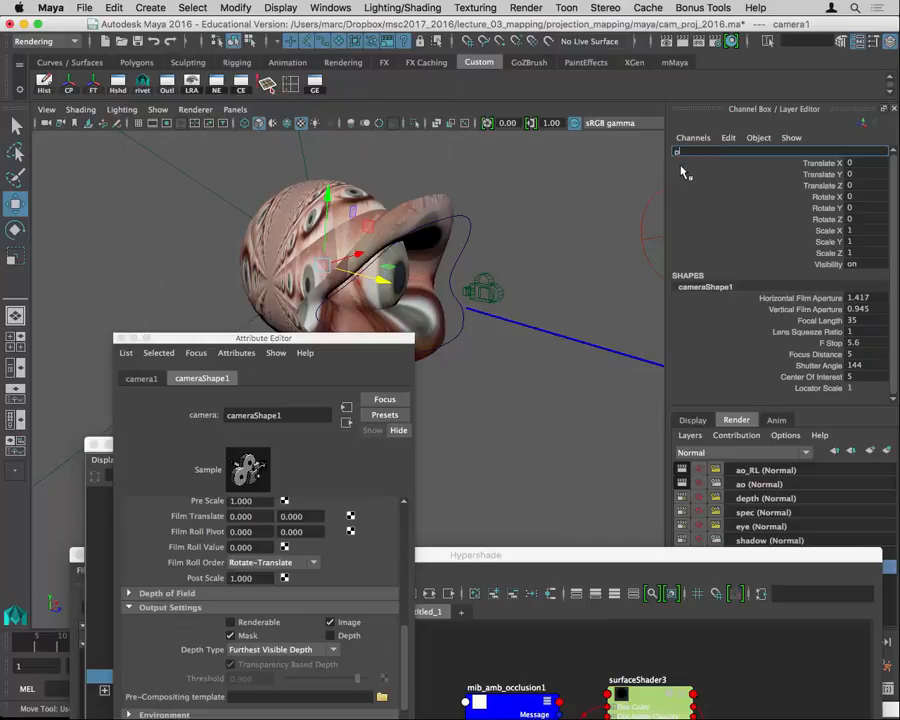
pyautogui.write('projCam')
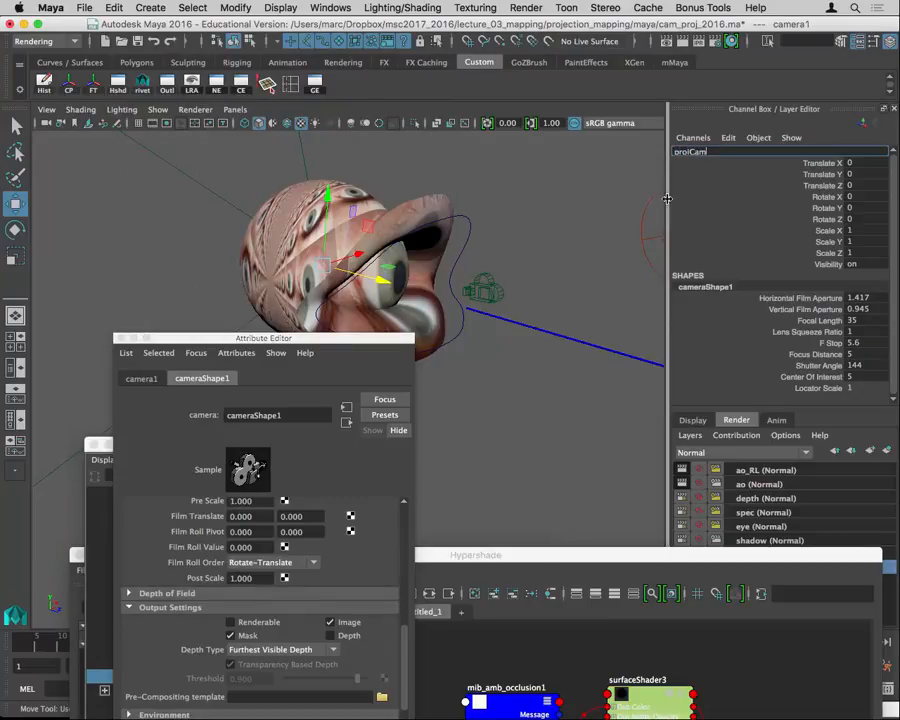
pyautogui.press('Return')
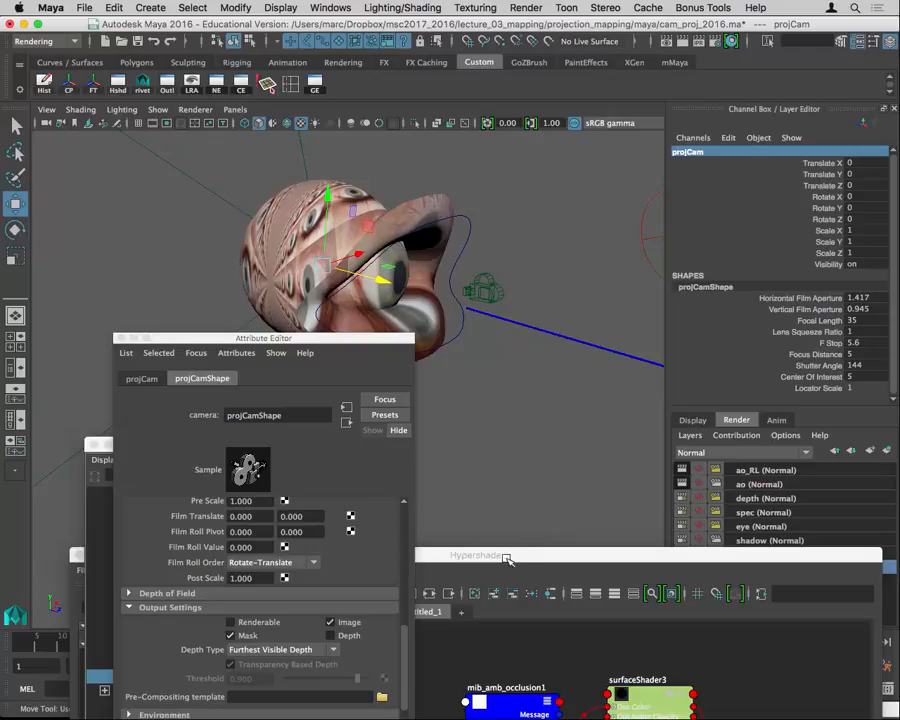
# Step: Bring up the Hypershade graph and reposition the projection2 node beside mila_emission2, below place3dTexture2
pyautogui.moveTo(510, 556); pyautogui.dragTo(544, 144)
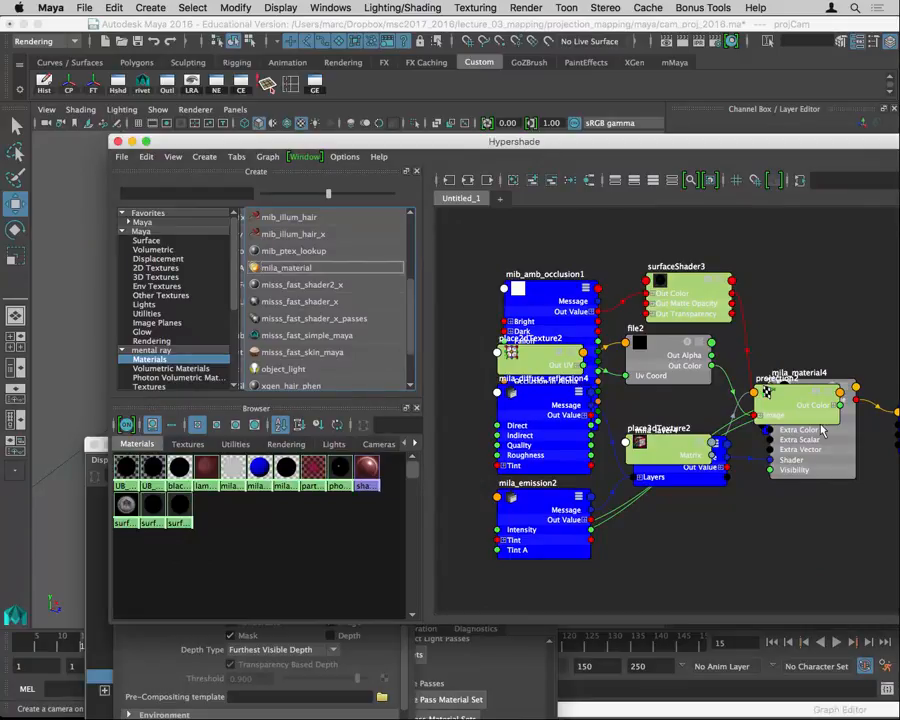
pyautogui.moveTo(797, 413); pyautogui.dragTo(658, 545)
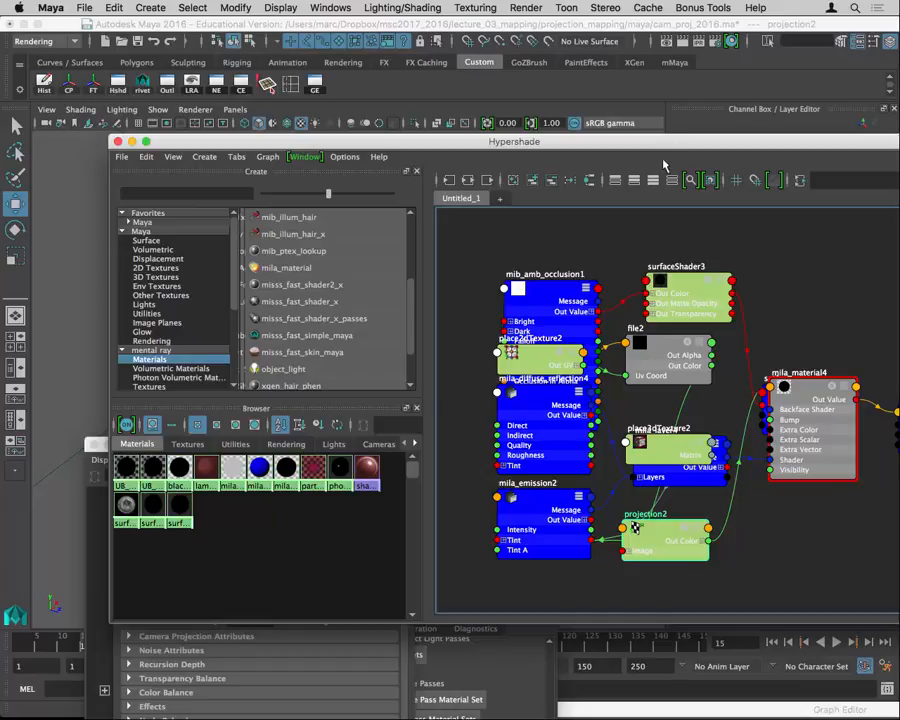
pyautogui.moveTo(689, 143); pyautogui.dragTo(373, 120)
# Step: Set the projection2 node's projection type to Perspective and link it to the projCamShape camera
pyautogui.click(175, 609)
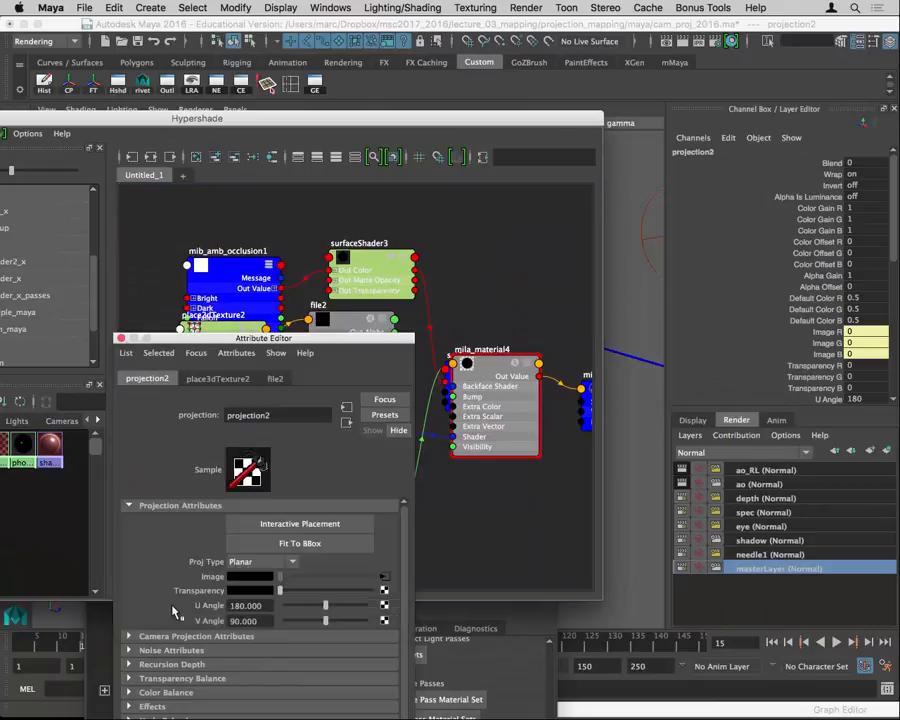
pyautogui.moveTo(278, 341); pyautogui.dragTo(738, 129)
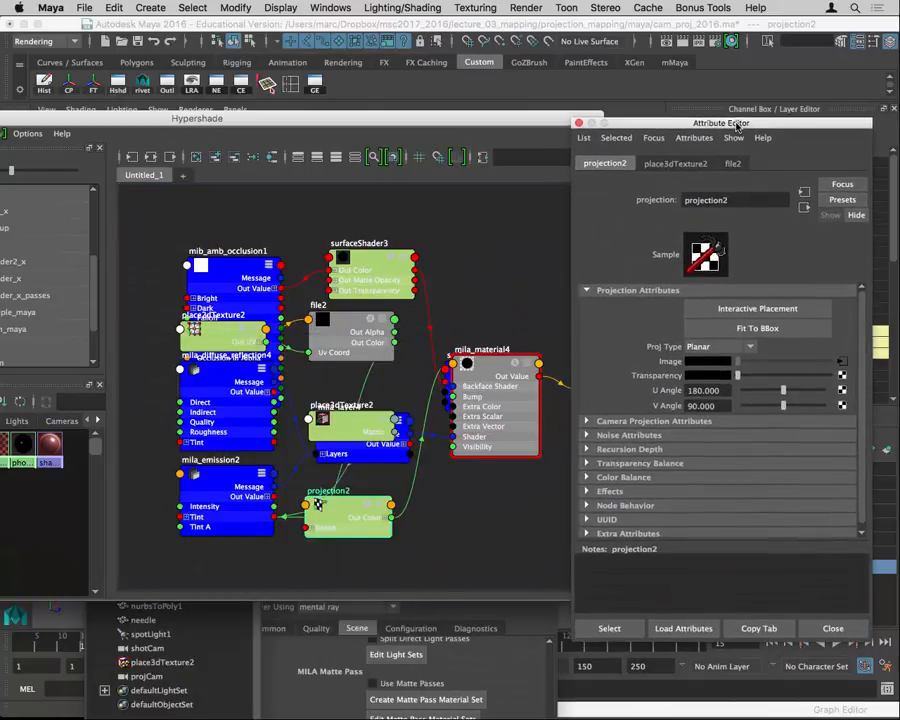
pyautogui.click(710, 348)
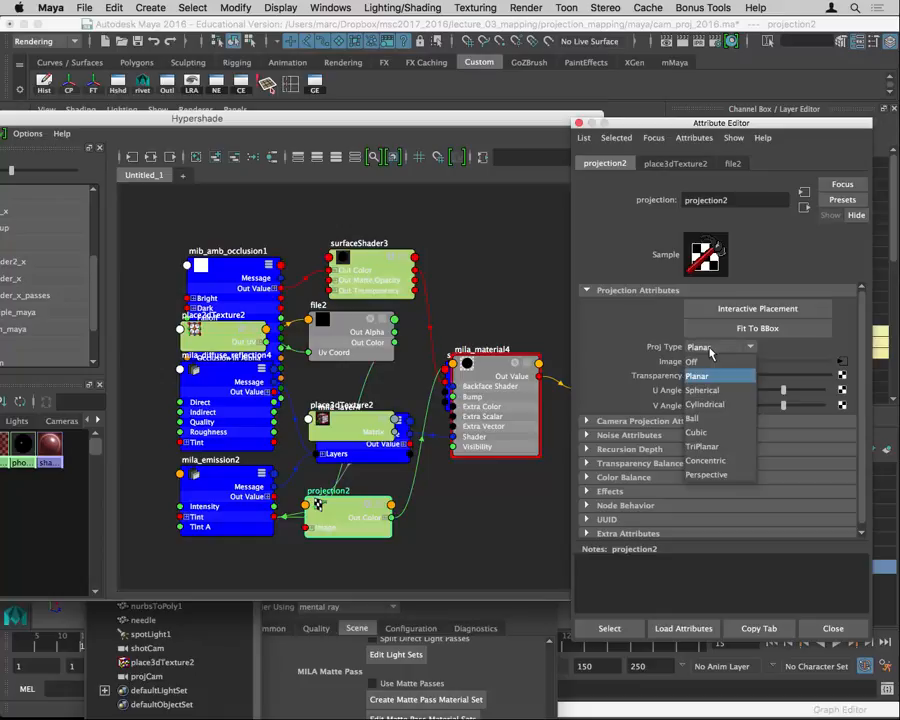
pyautogui.click(715, 477)
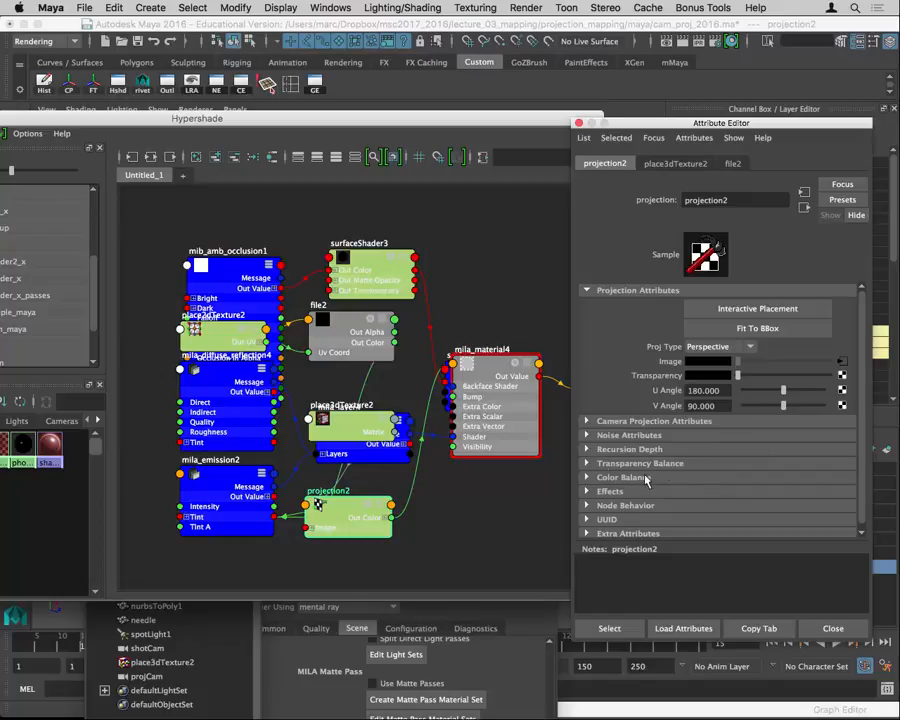
pyautogui.click(628, 425)
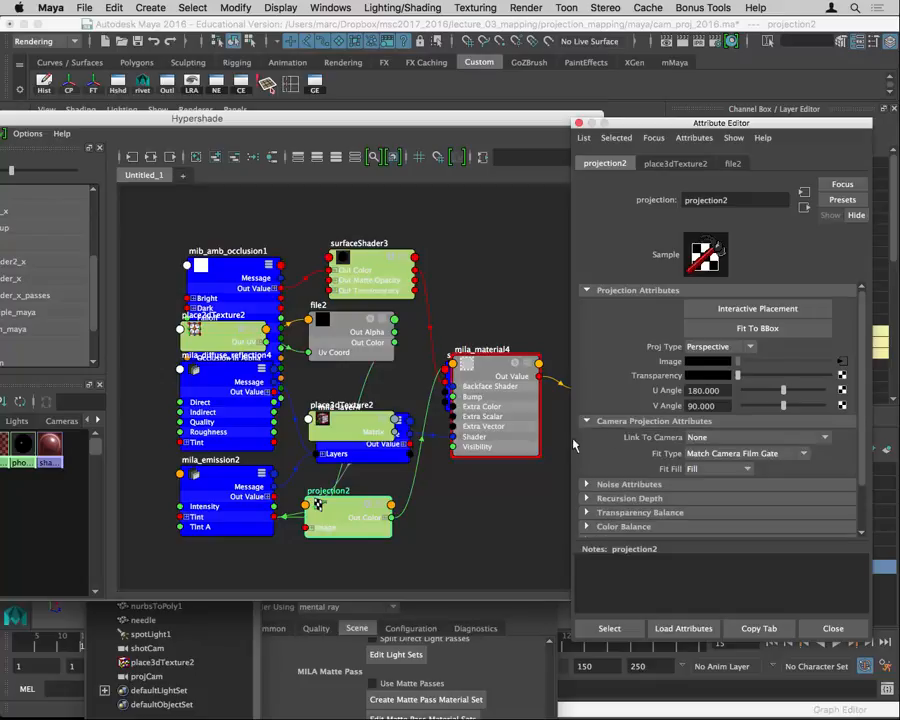
pyautogui.click(697, 438)
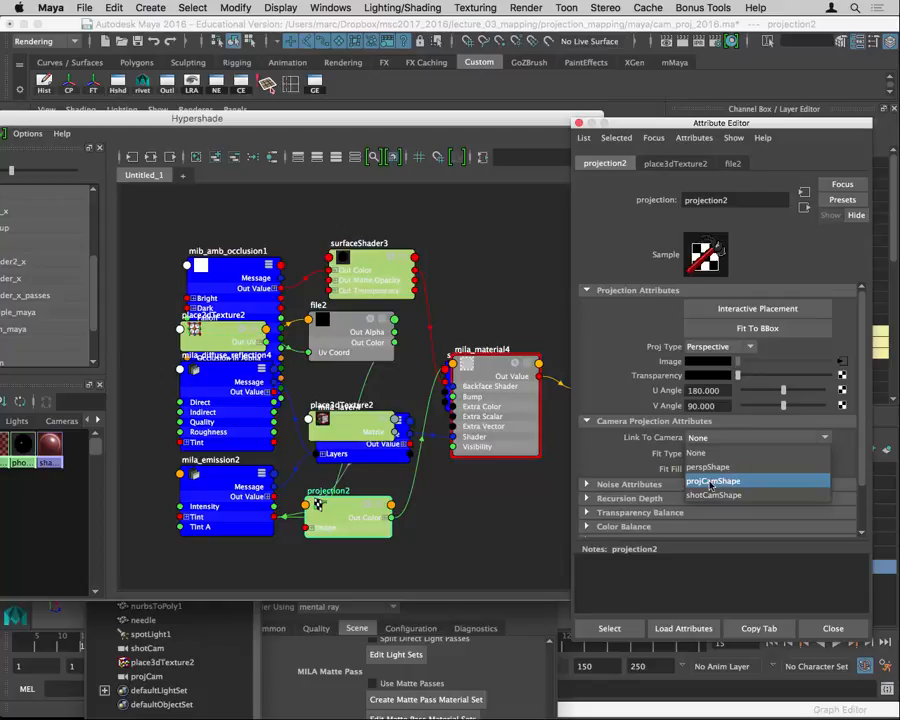
pyautogui.click(710, 483)
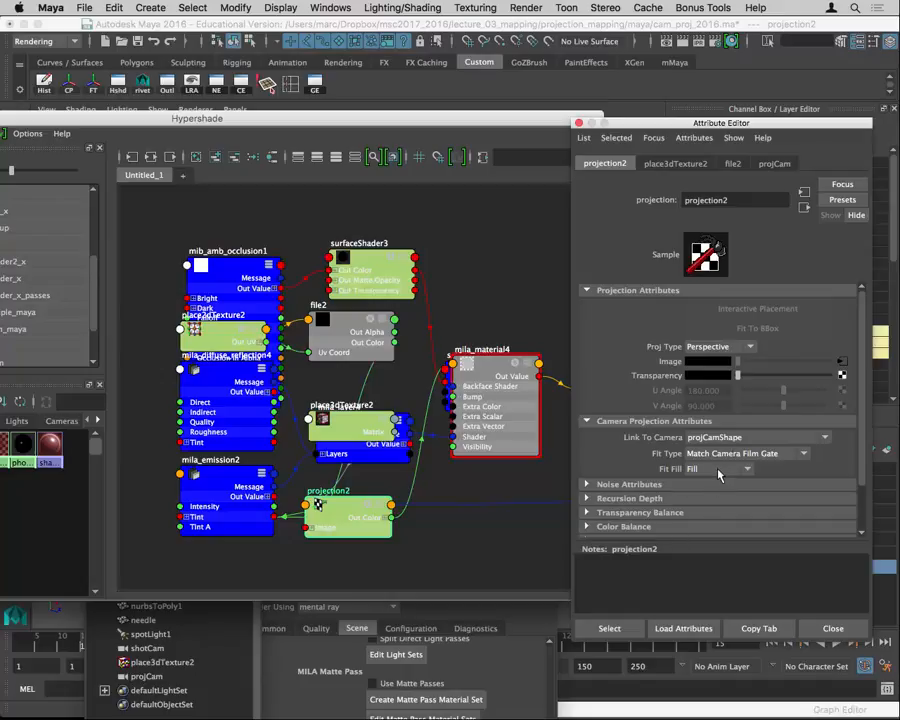
# Step: Dock the Attribute Editor beside the viewport, keep the Hypershade below the model, and select the eyelid mesh nurbsToPoly1
pyautogui.moveTo(524, 120); pyautogui.dragTo(506, 440)
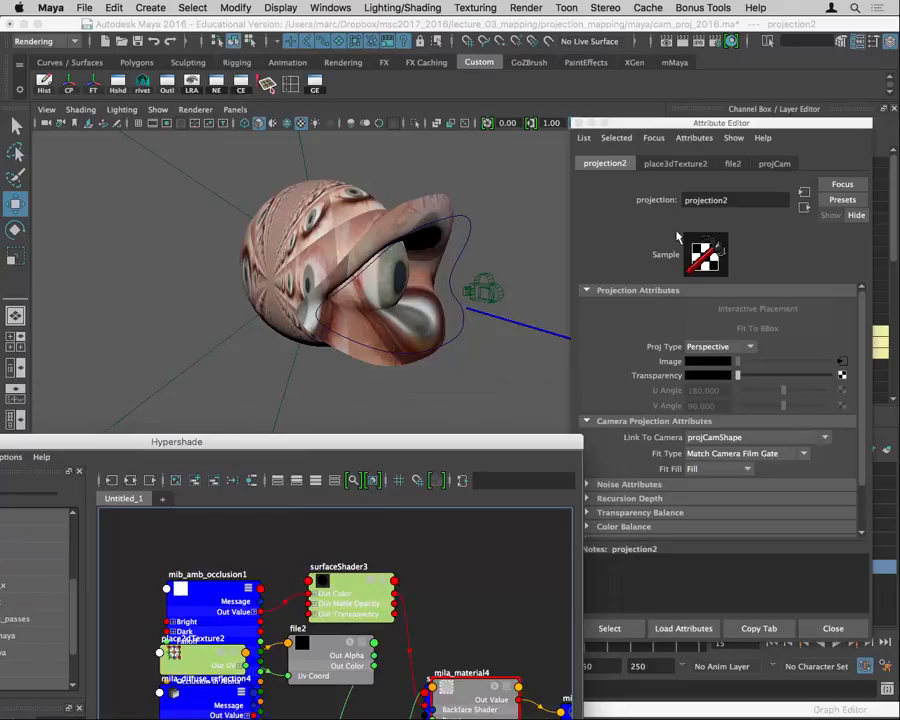
pyautogui.moveTo(661, 128); pyautogui.dragTo(720, 130)
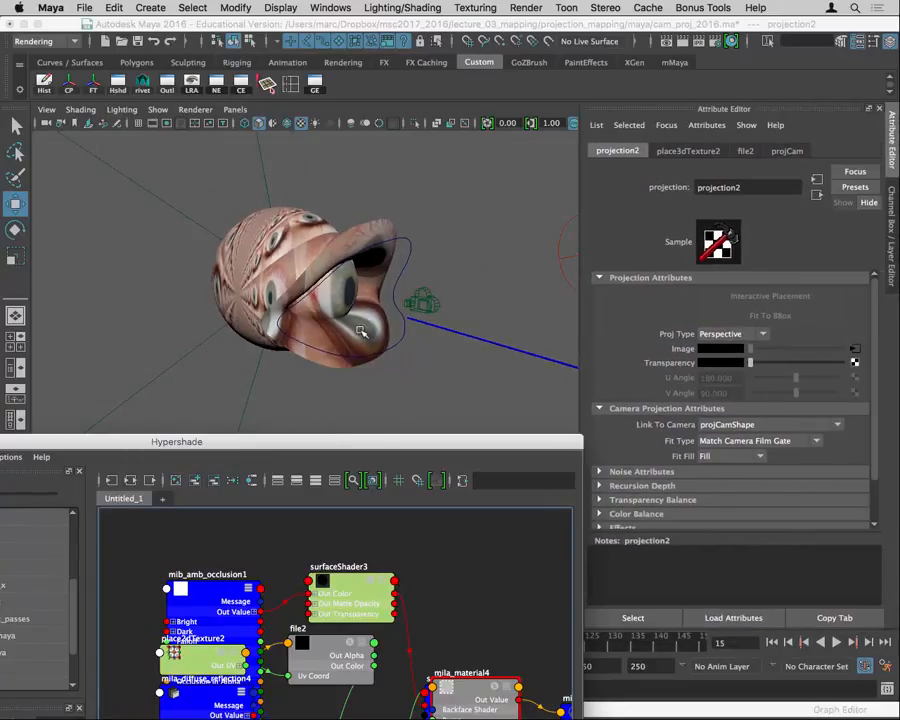
pyautogui.moveTo(405, 450); pyautogui.dragTo(690, 282)
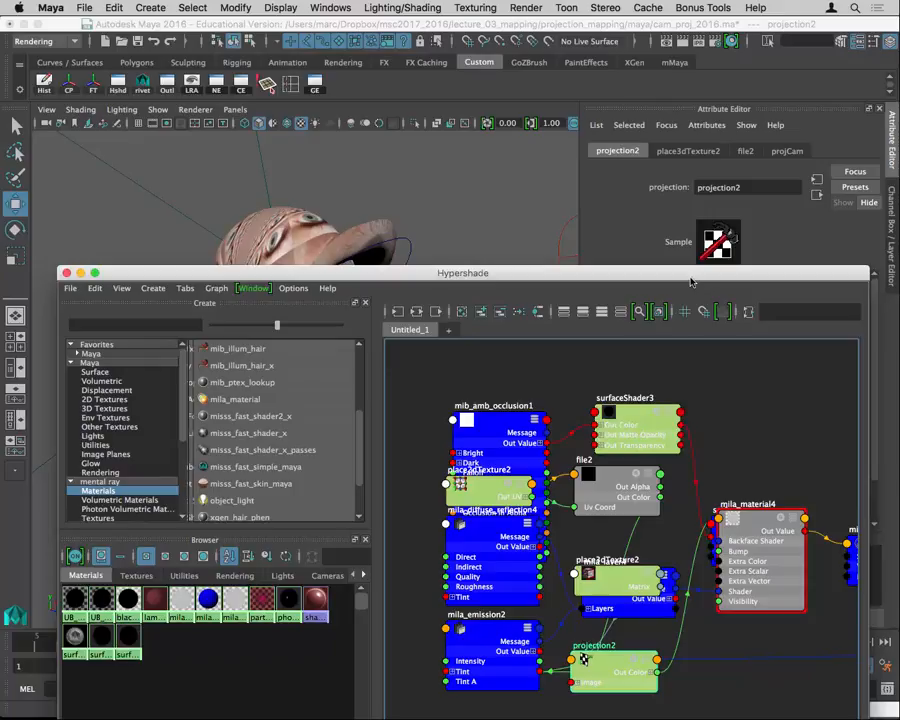
pyautogui.moveTo(690, 282); pyautogui.dragTo(672, 333)
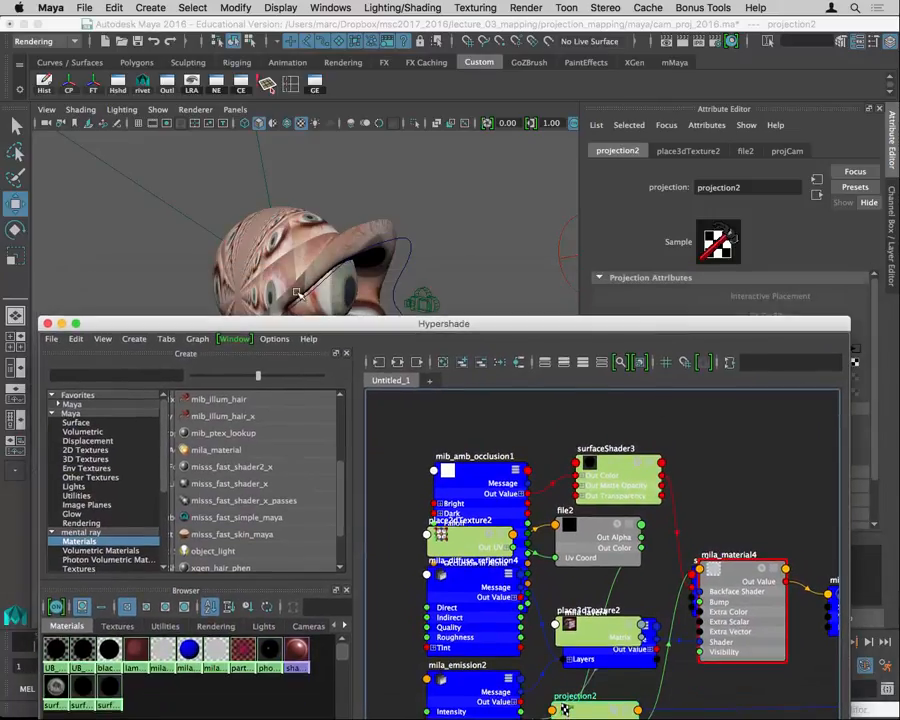
pyautogui.click(346, 288)
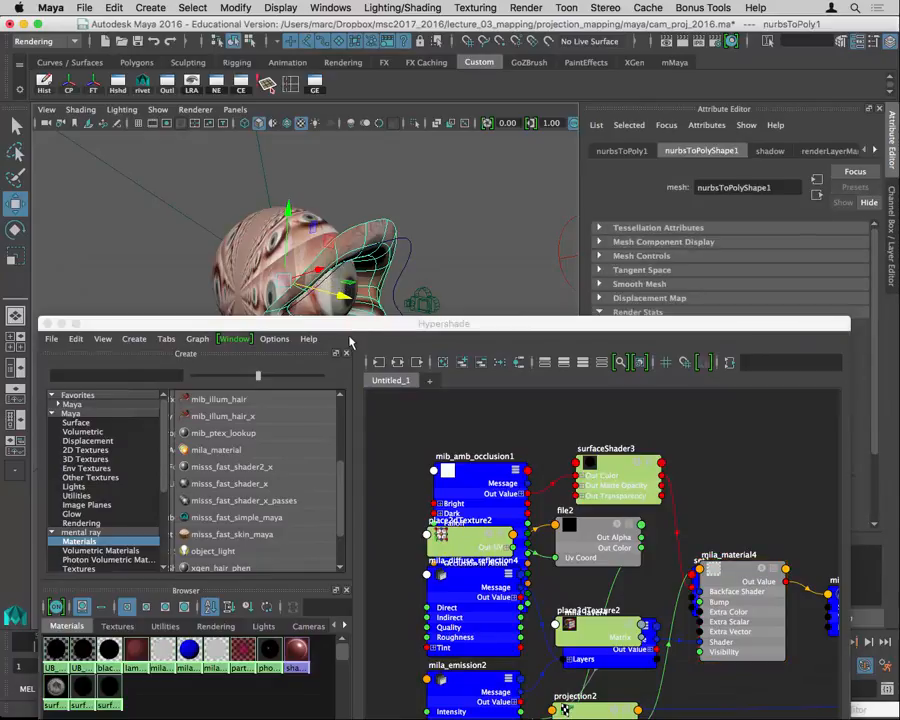
# Step: Add the eyeball pSphere1 to the eyelid mesh selection and assign mila_material4 to both
pyautogui.click(240, 222)
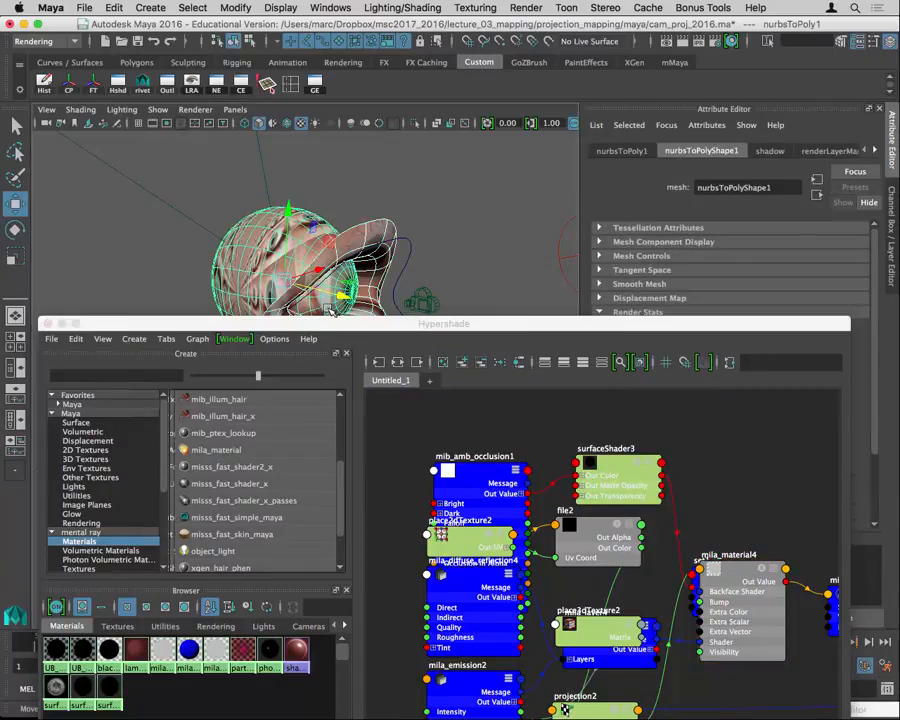
pyautogui.rightClick(189, 651)
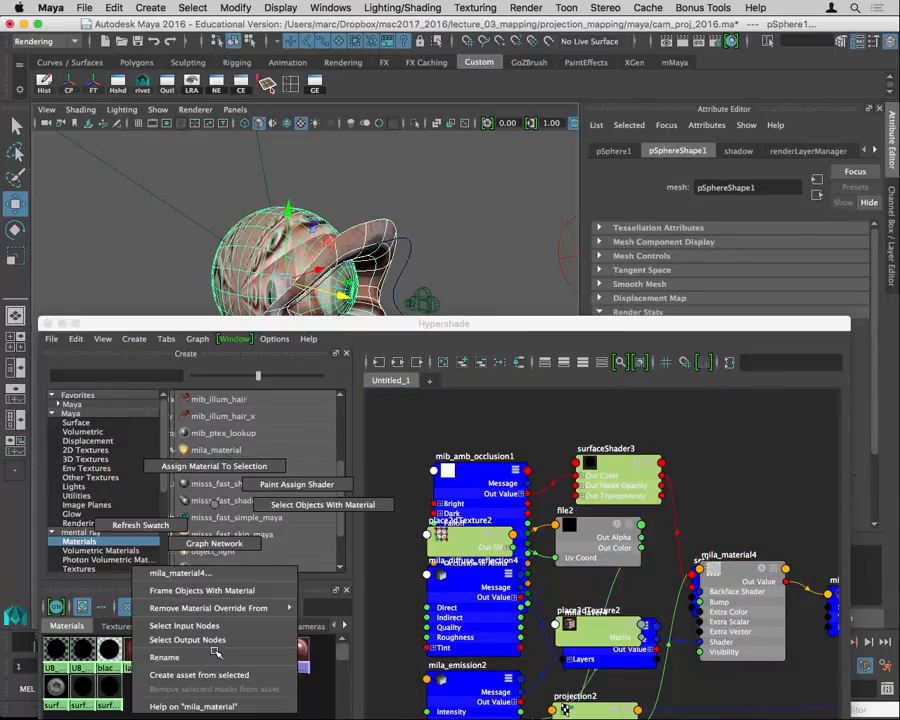
pyautogui.click(214, 466)
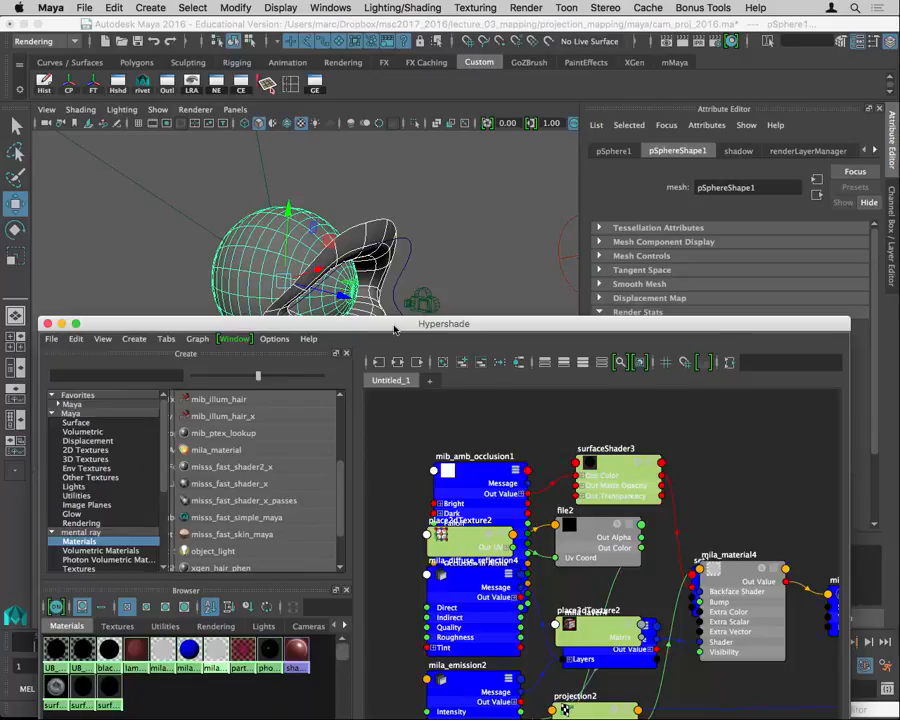
# Step: Move the place3dTexture2 node clear of mila_layer4 and load Light_blue_eye_with _heterochromia_fixed.jpg into the file2 texture
pyautogui.moveTo(394, 329); pyautogui.dragTo(228, 151)
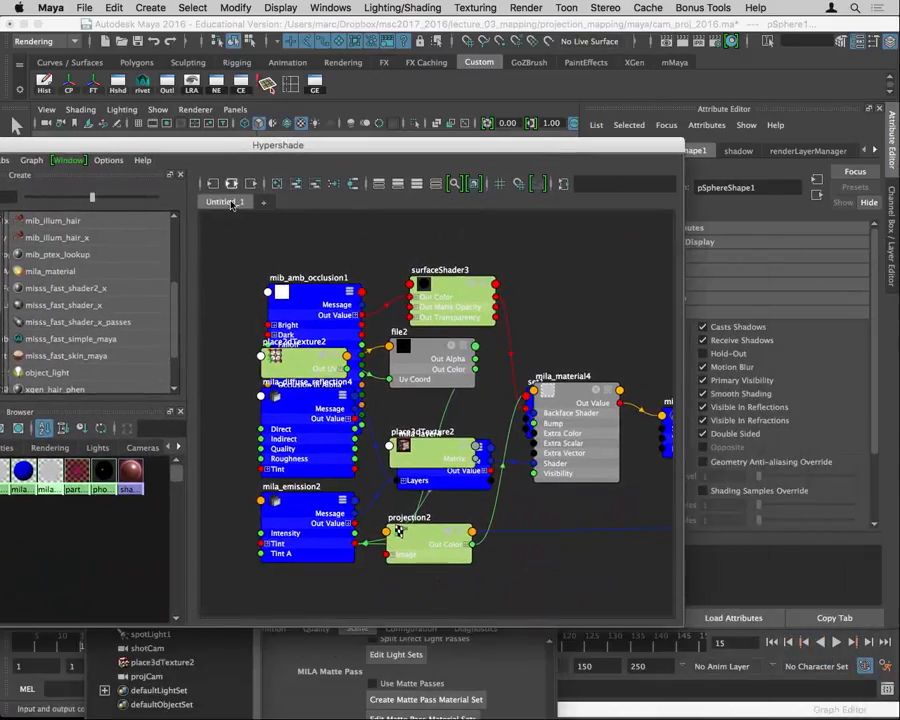
pyautogui.moveTo(445, 455); pyautogui.dragTo(565, 575)
pyautogui.click(436, 384)
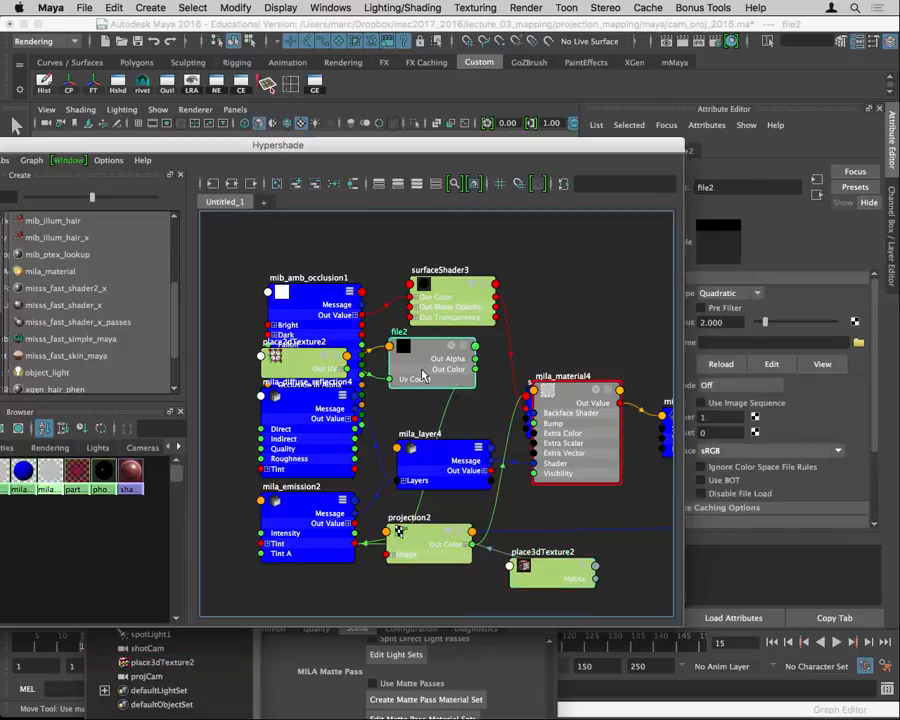
pyautogui.moveTo(494, 149); pyautogui.dragTo(387, 121)
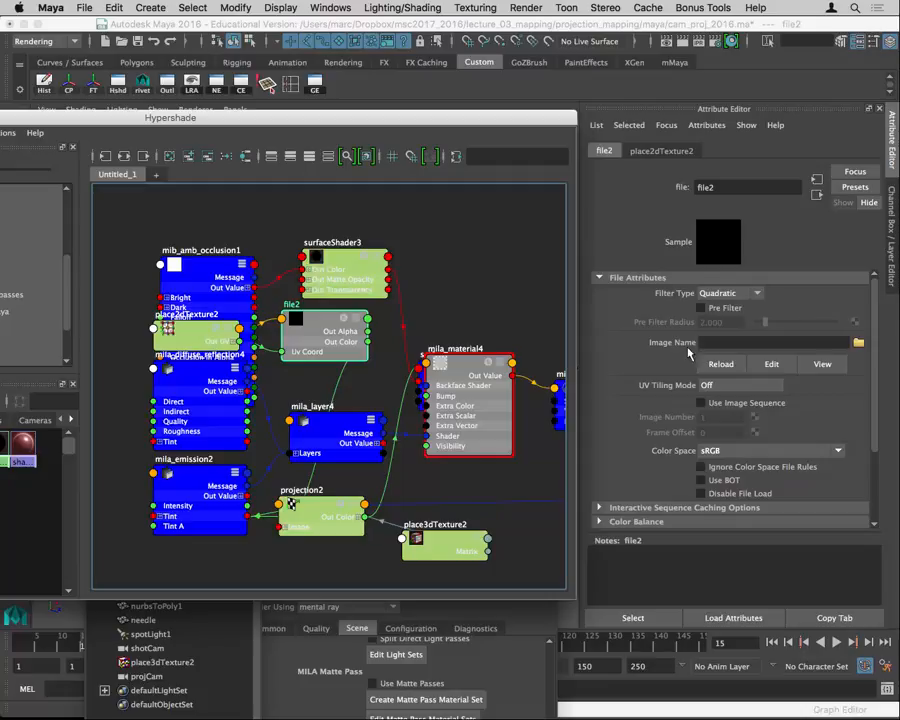
pyautogui.click(858, 342)
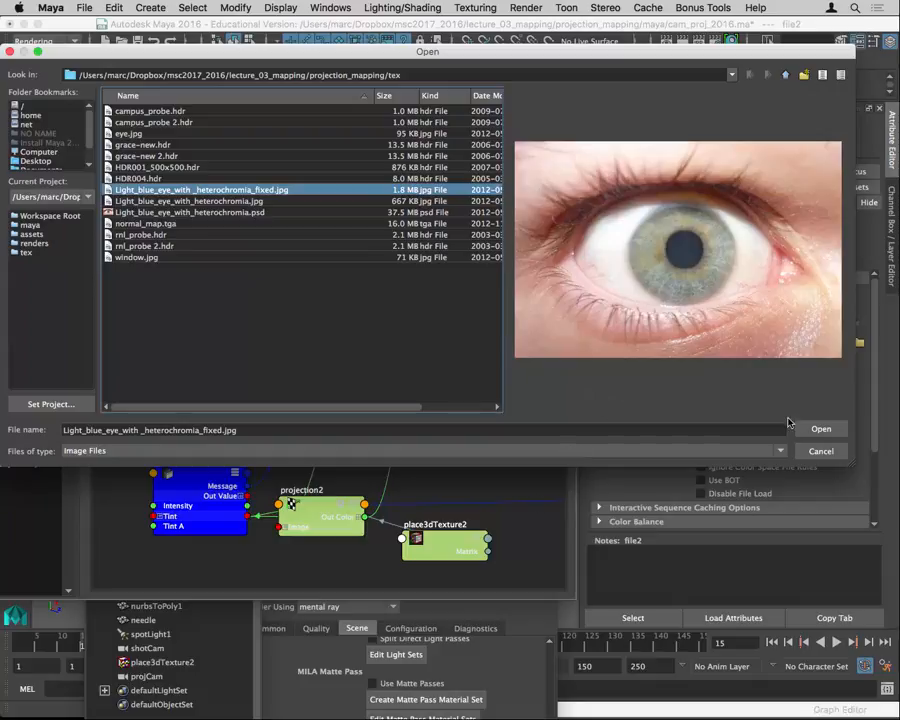
pyautogui.click(821, 429)
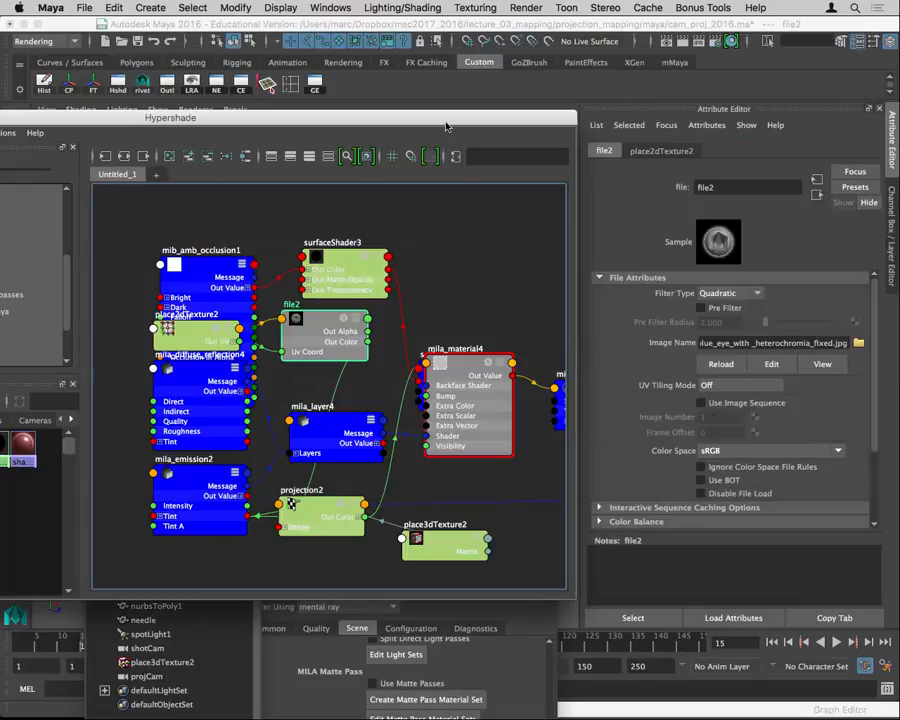
# Step: Move the Hypershade off the model and select the projCam camera located inside the eyeball, with textured shading displayed
pyautogui.moveTo(447, 124); pyautogui.dragTo(521, 484)
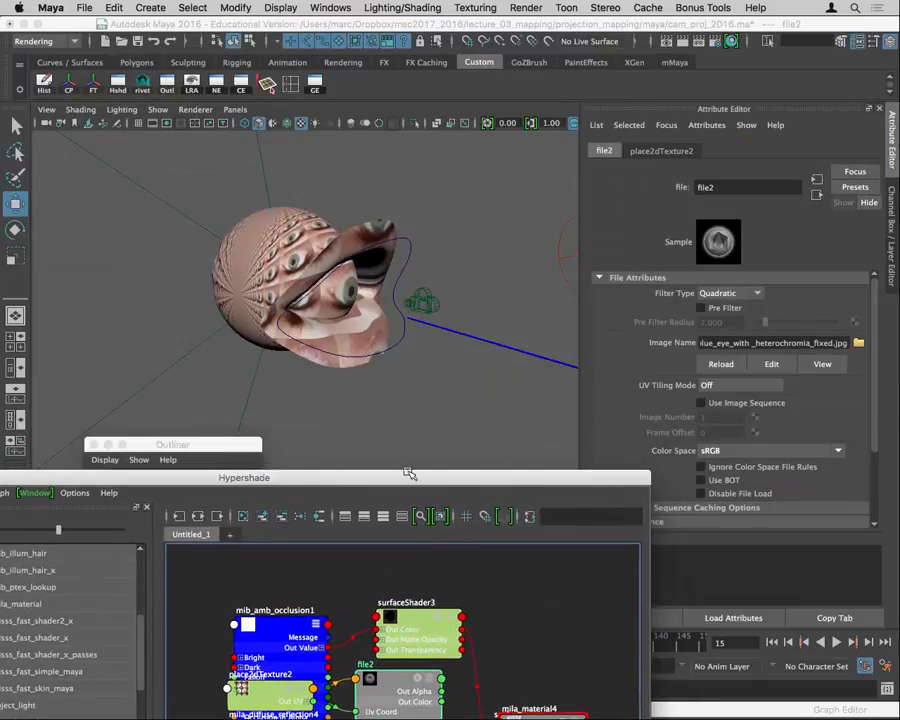
pyautogui.press('4')
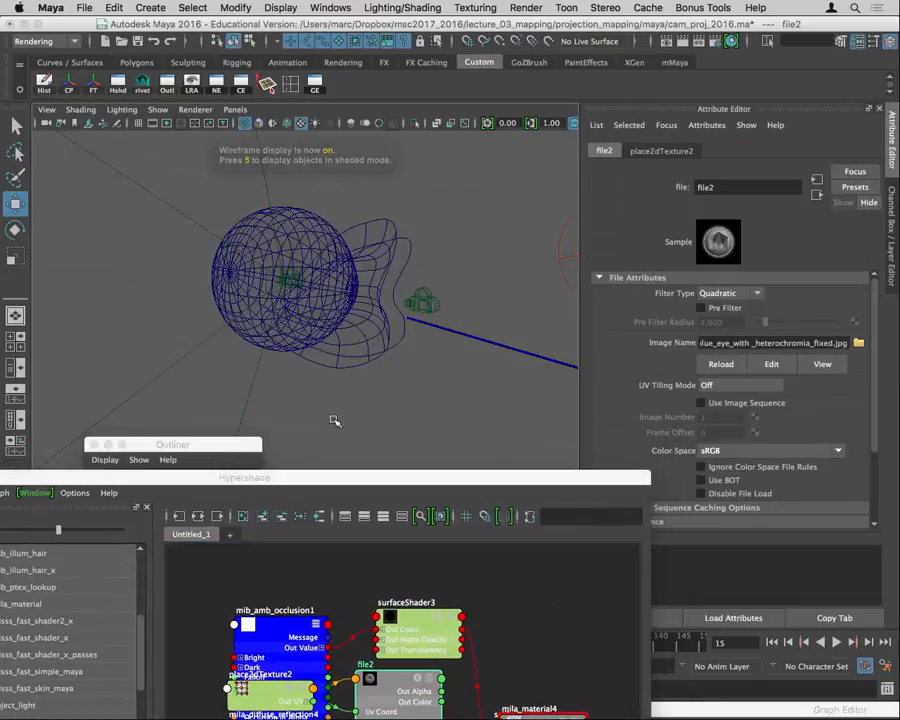
pyautogui.click(296, 276)
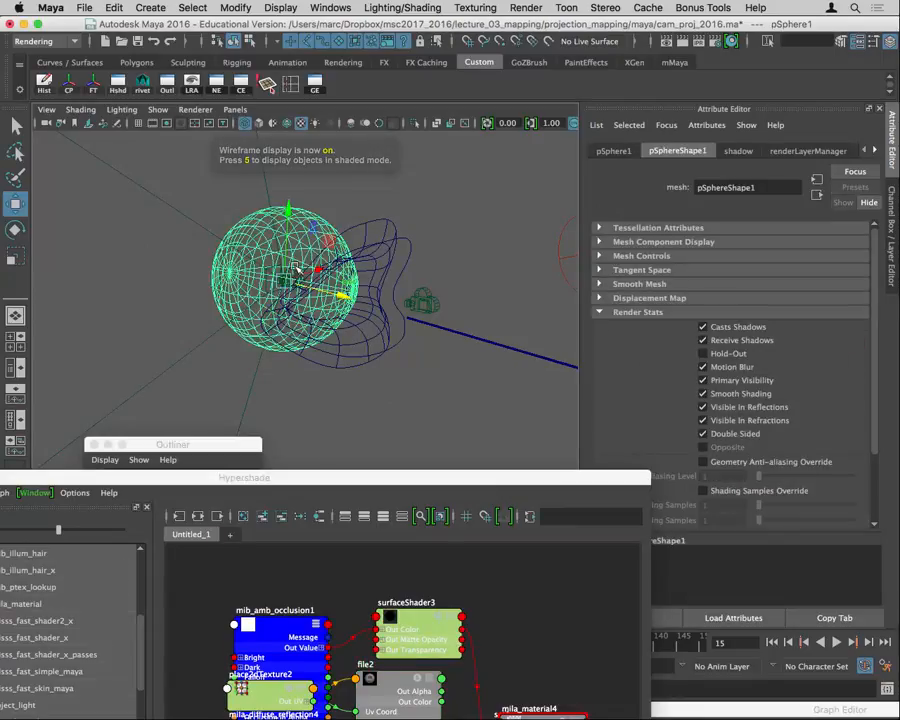
pyautogui.keyDown('shift'); pyautogui.click(295, 273); pyautogui.keyUp('shift')
pyautogui.click(285, 310)
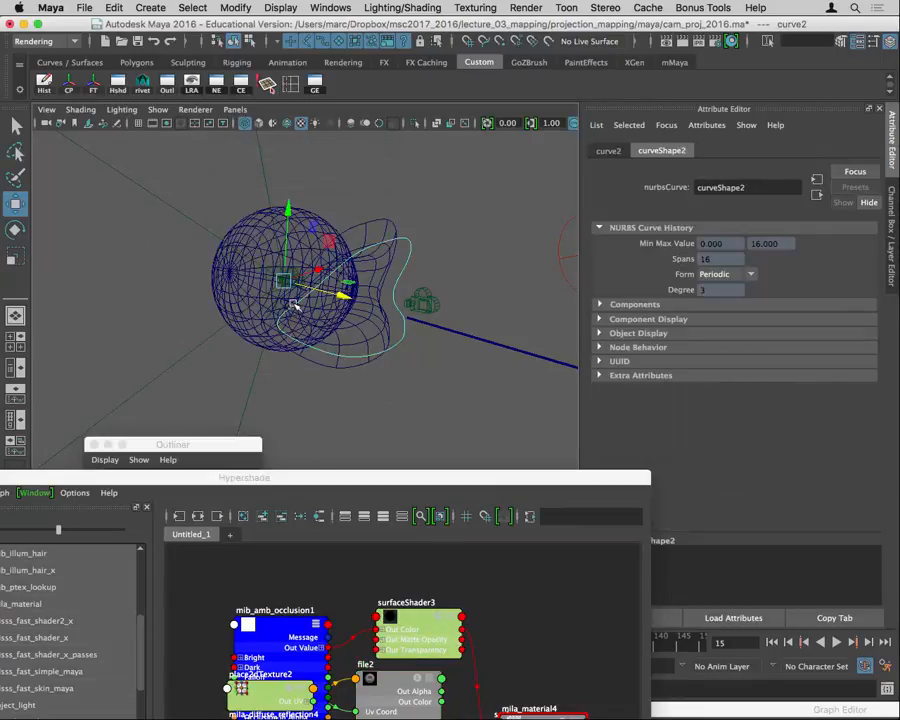
pyautogui.click(295, 274)
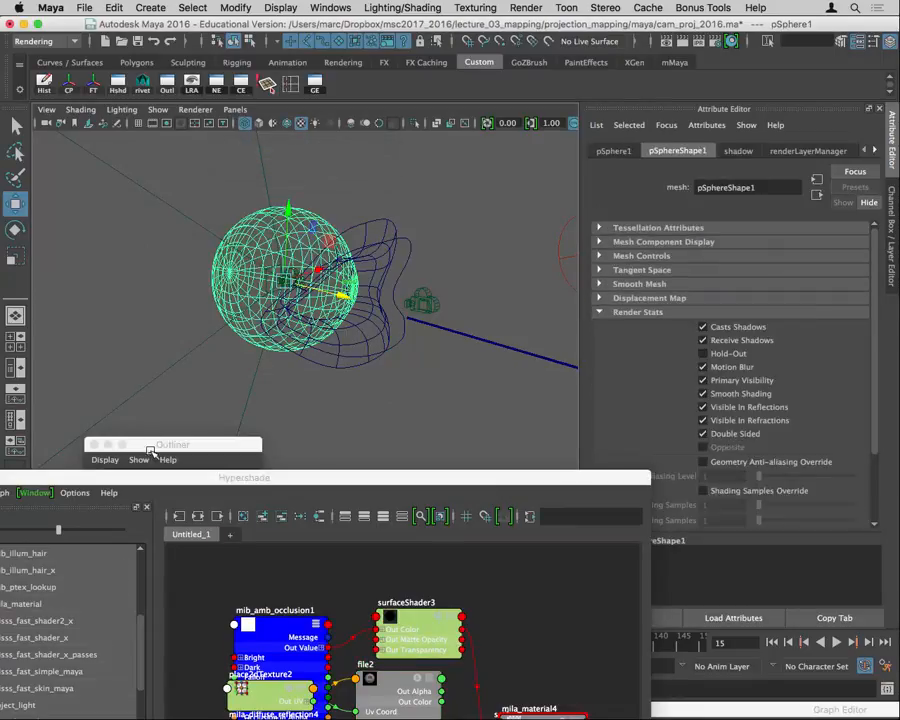
pyautogui.moveTo(151, 444); pyautogui.dragTo(97, 195)
pyautogui.click(90, 426)
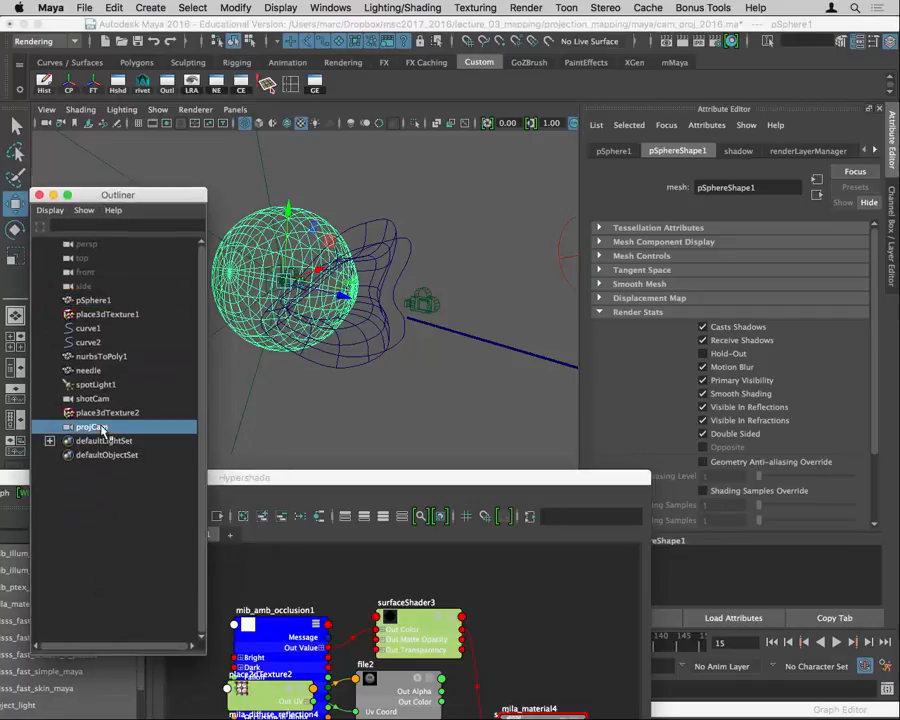
pyautogui.press('6')
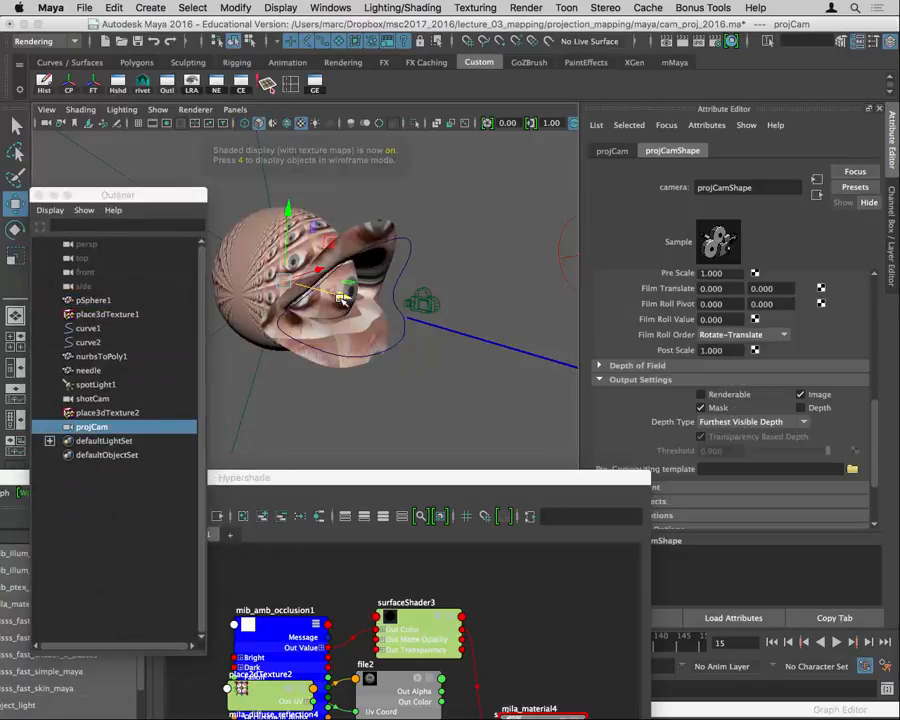
# Step: Move projCam out in front of the eye and adjust its position so the projected iris and eyelids line up with the model
pyautogui.moveTo(340, 297)
pyautogui.mouseDown()
pyautogui.moveTo(432, 313)
pyautogui.moveTo(571, 388)
pyautogui.mouseUp()
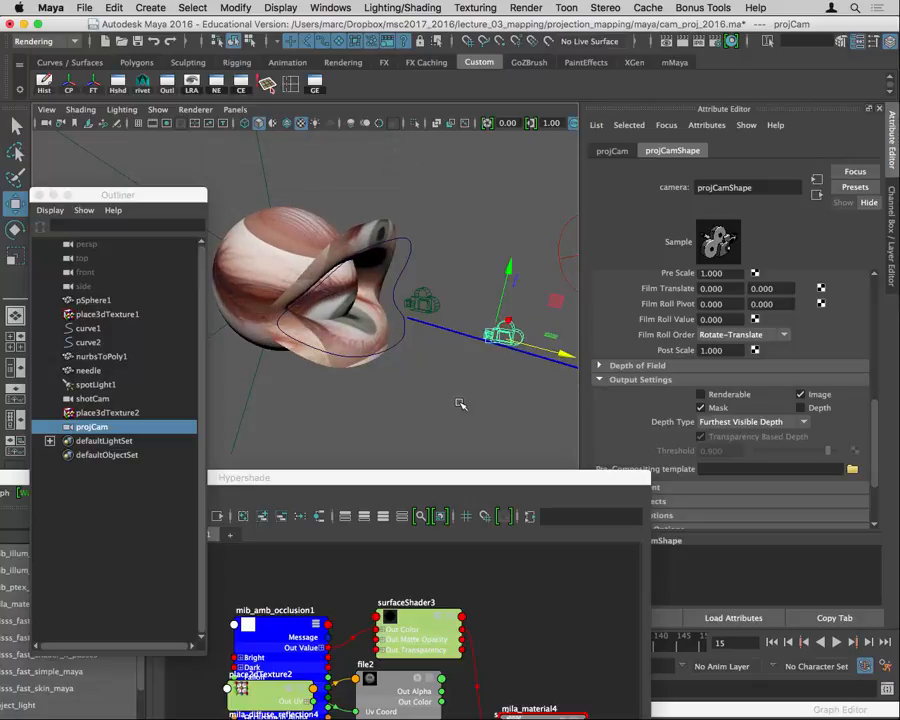
pyautogui.moveTo(460, 404); pyautogui.dragTo(370, 340, button='middle')
pyautogui.moveTo(362, 289); pyautogui.dragTo(360, 250, button='middle')
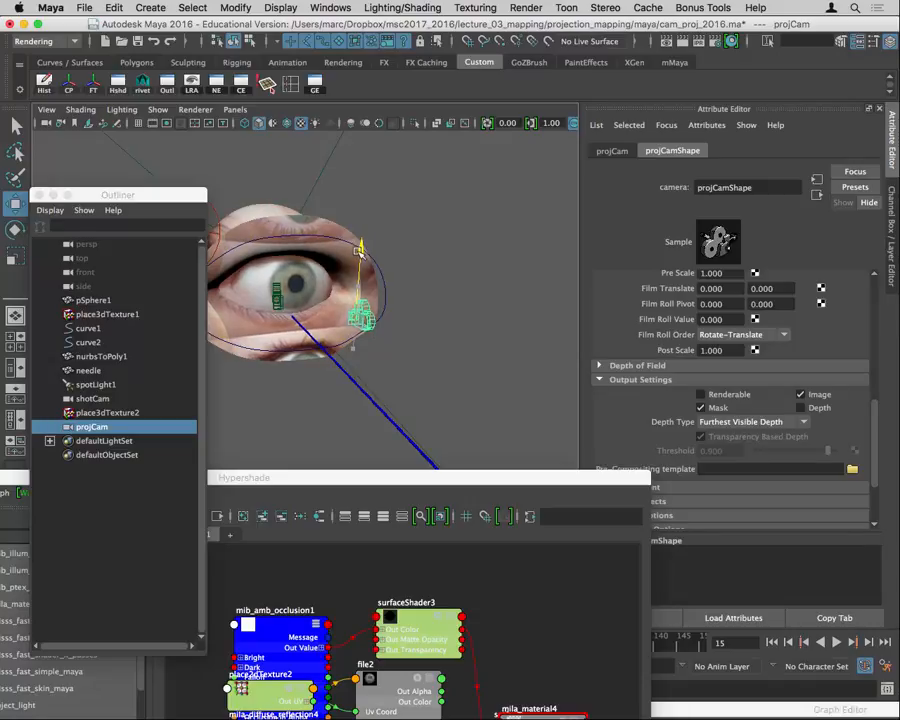
pyautogui.moveTo(129, 197); pyautogui.dragTo(214, 491)
pyautogui.keyDown('alt'); pyautogui.moveTo(318, 346); pyautogui.dragTo(300, 364); pyautogui.keyUp('alt')
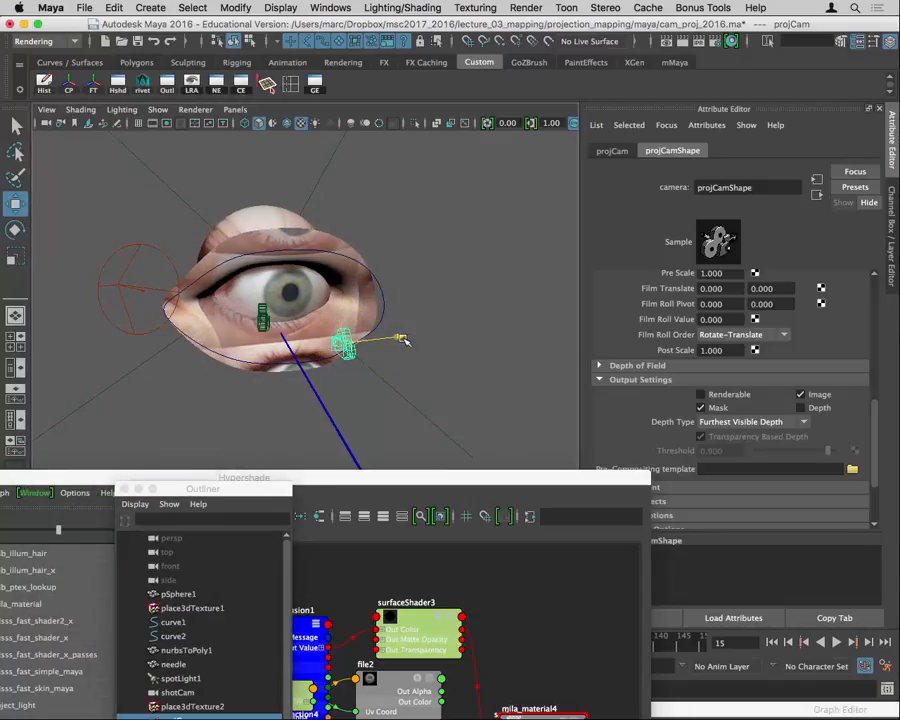
pyautogui.moveTo(402, 338); pyautogui.dragTo(460, 372)
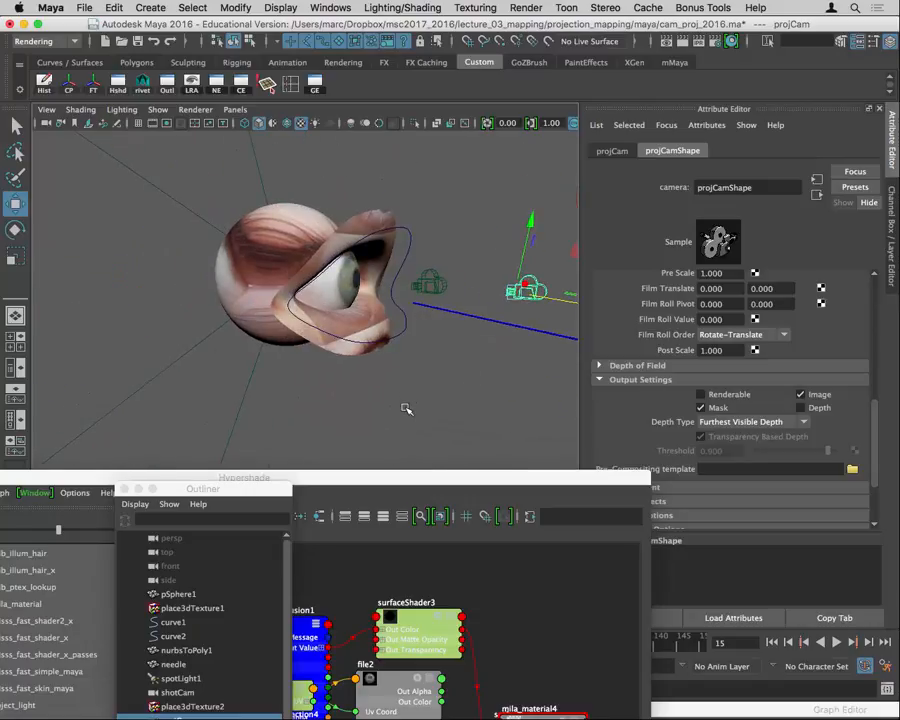
# Step: View the projected eye close up through the shotCam camera, with the Hypershade and Outliner windows moved out of the way
pyautogui.keyDown('alt'); pyautogui.moveTo(398, 402); pyautogui.dragTo(307, 400); pyautogui.keyUp('alt')
pyautogui.scroll(8, 327, 396)
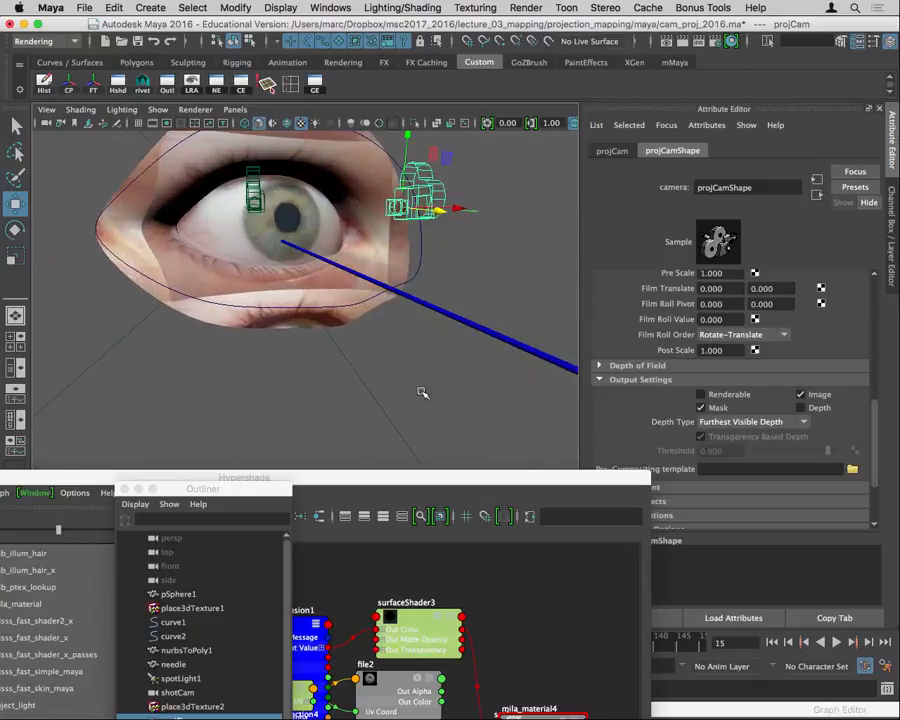
pyautogui.scroll(3, 276, 358)
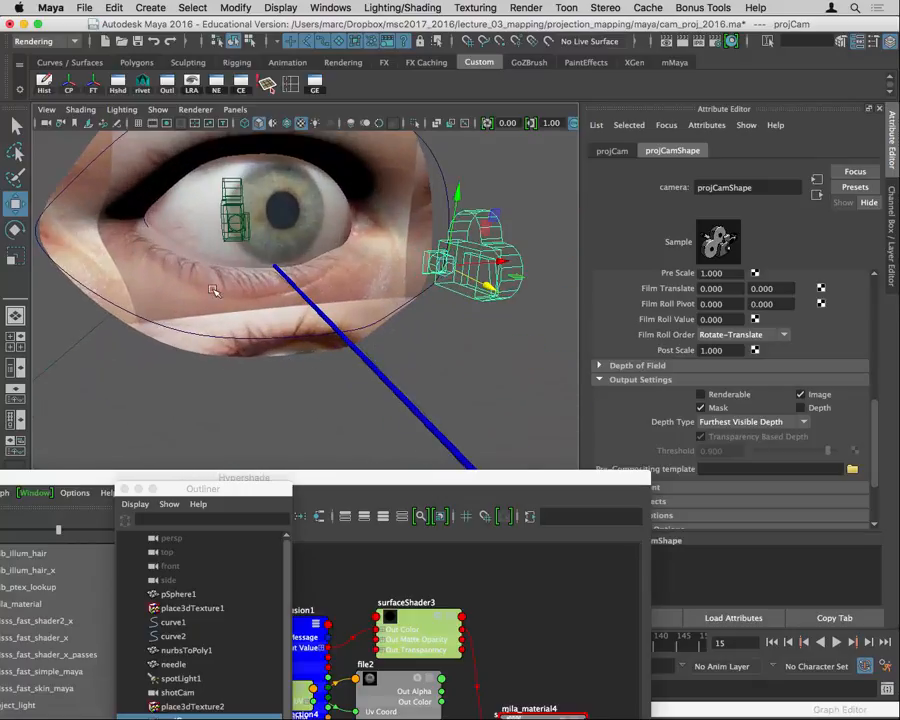
pyautogui.keyDown('alt'); pyautogui.moveTo(173, 296); pyautogui.dragTo(261, 307); pyautogui.keyUp('alt')
pyautogui.scroll(5, 261, 307)
pyautogui.keyDown('alt'); pyautogui.moveTo(262, 308); pyautogui.dragTo(294, 378, button='middle'); pyautogui.keyUp('alt')
pyautogui.click(235, 110)
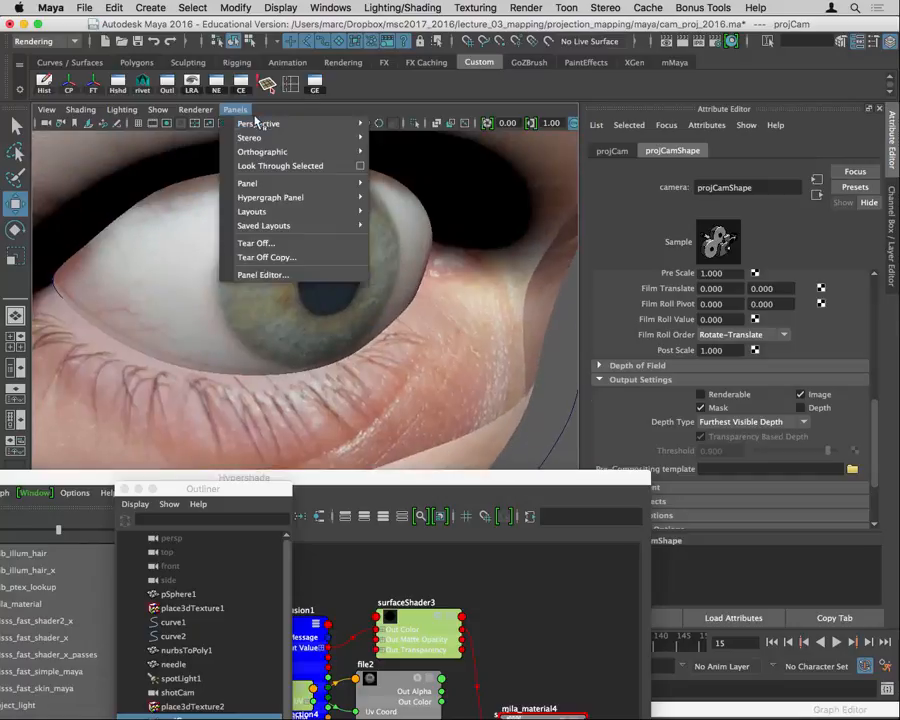
pyautogui.moveTo(300, 123)
pyautogui.click(401, 138)
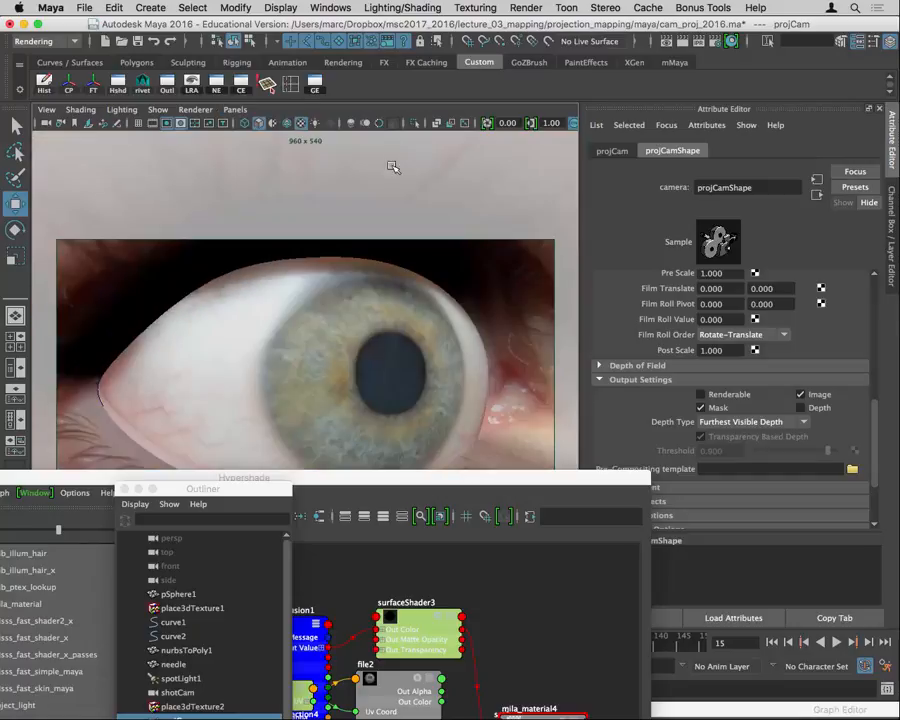
pyautogui.moveTo(358, 479); pyautogui.dragTo(394, 677)
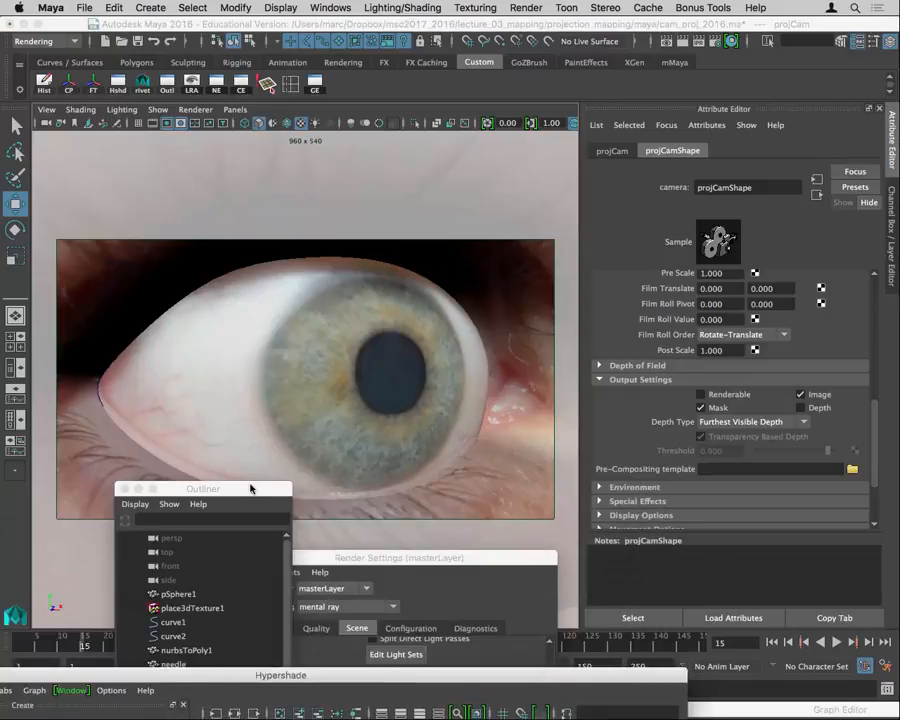
pyautogui.moveTo(250, 488); pyautogui.dragTo(469, 579)
# Step: Pull the place2dTexture2 node clear of the overlapping nodes and turn off its Wrap U and Wrap V
pyautogui.moveTo(307, 683); pyautogui.dragTo(391, 148)
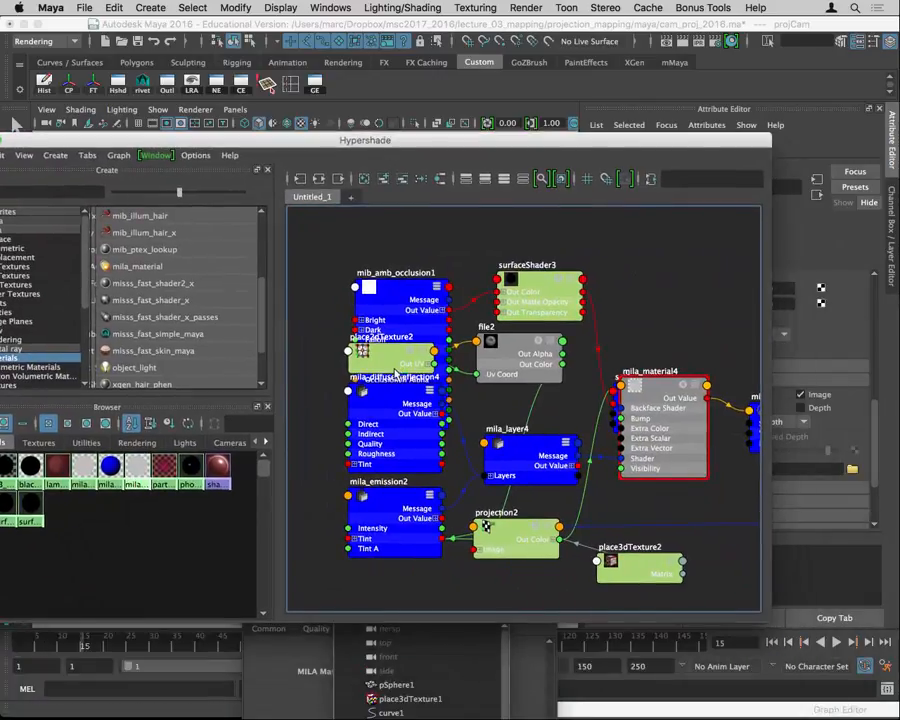
pyautogui.moveTo(400, 366); pyautogui.dragTo(449, 257)
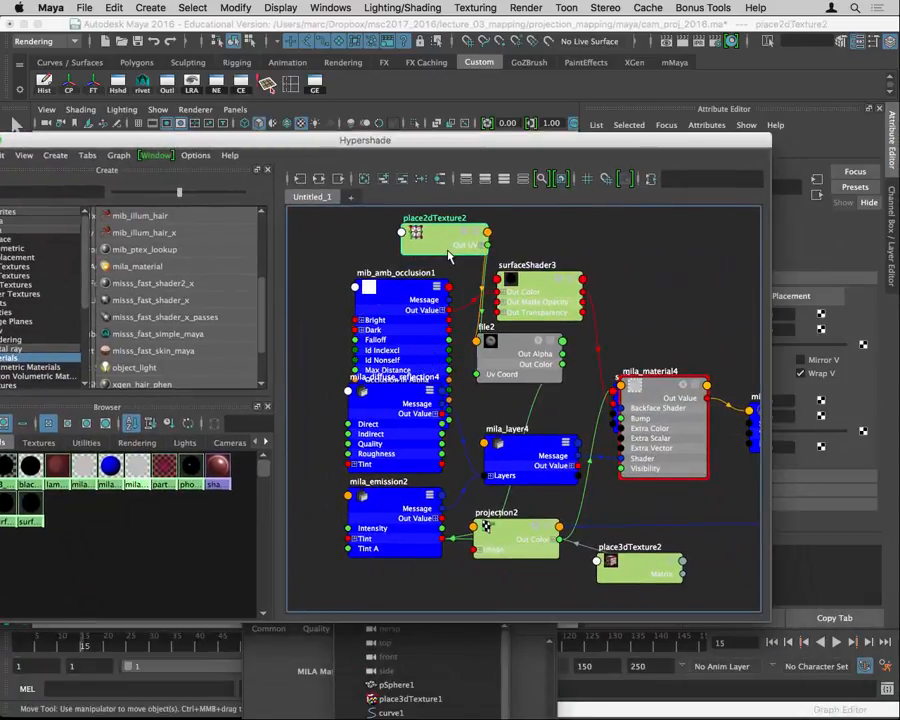
pyautogui.moveTo(522, 351); pyautogui.dragTo(536, 359)
pyautogui.click(463, 229)
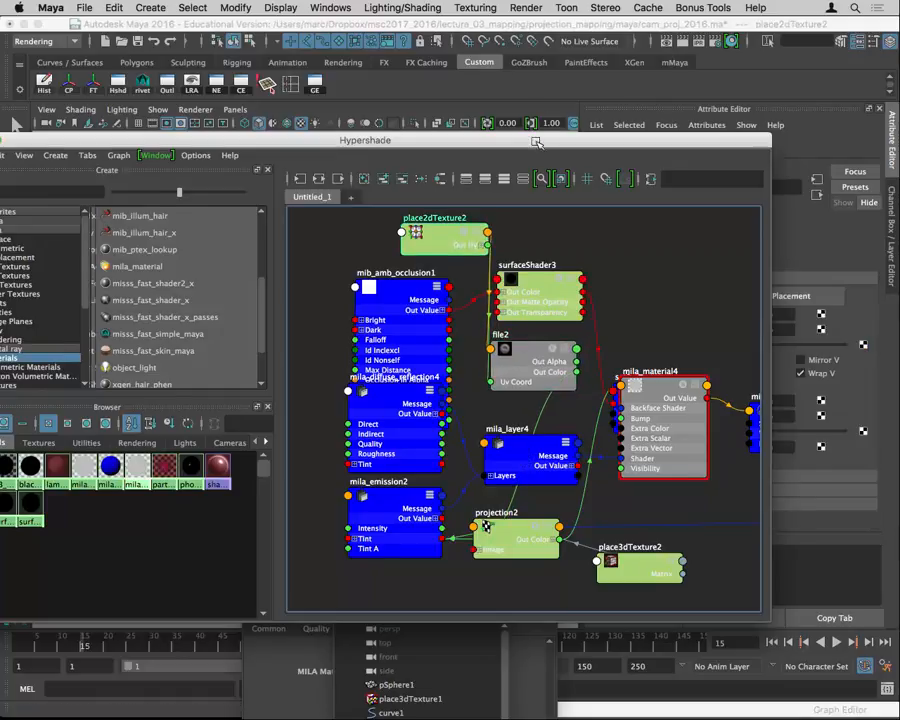
pyautogui.moveTo(536, 140); pyautogui.dragTo(231, 118)
pyautogui.click(701, 373)
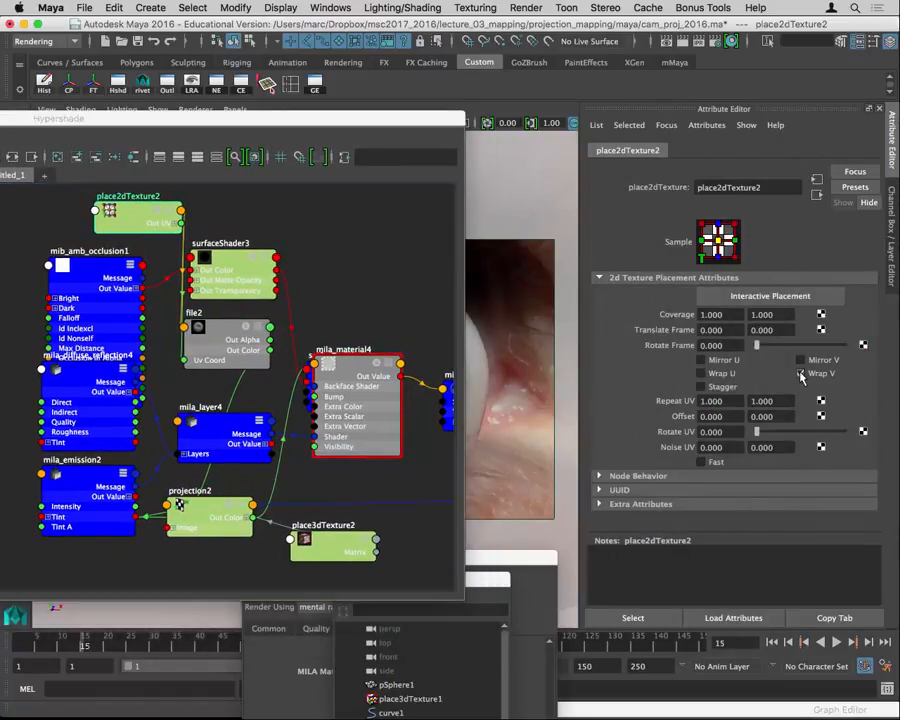
pyautogui.click(800, 373)
pyautogui.moveTo(332, 121); pyautogui.dragTo(346, 597)
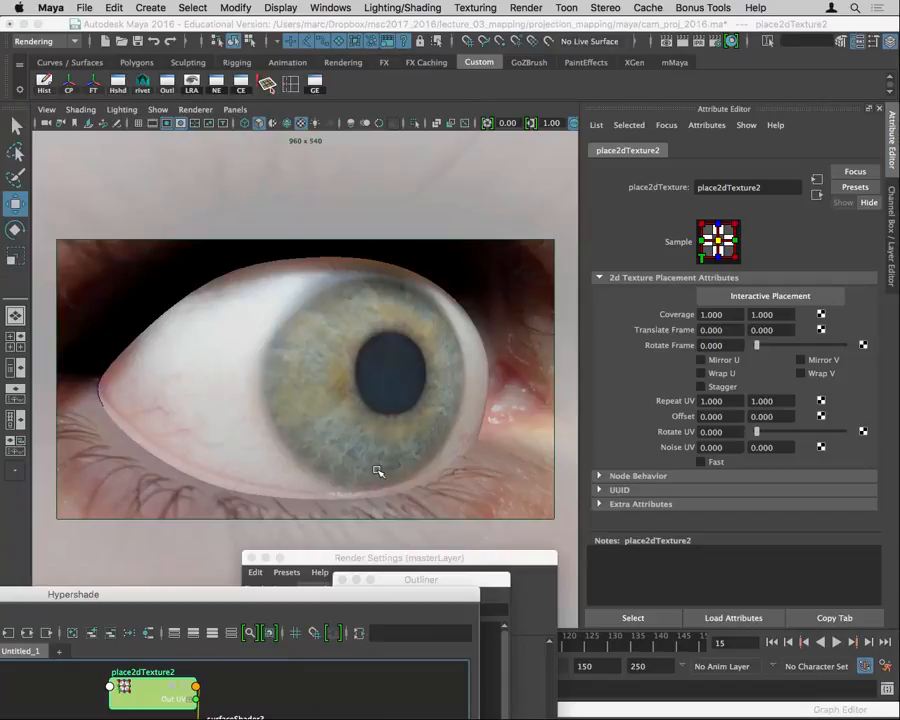
# Step: Return to the perspective view and display the model with textures and scene lights
pyautogui.press('space')
pyautogui.moveTo(377, 471); pyautogui.dragTo(358, 523)
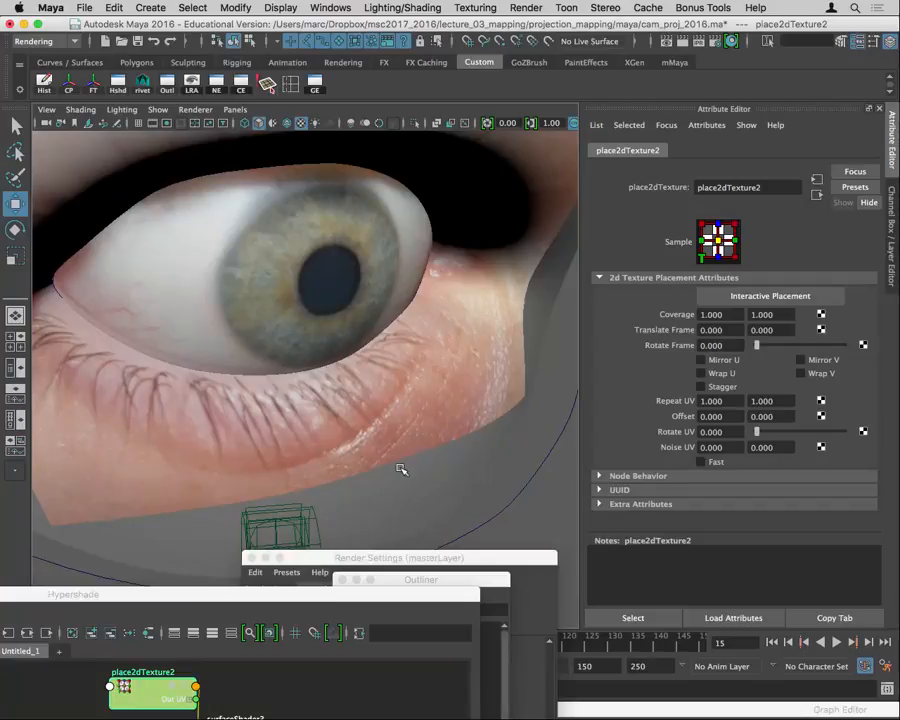
pyautogui.press('4')
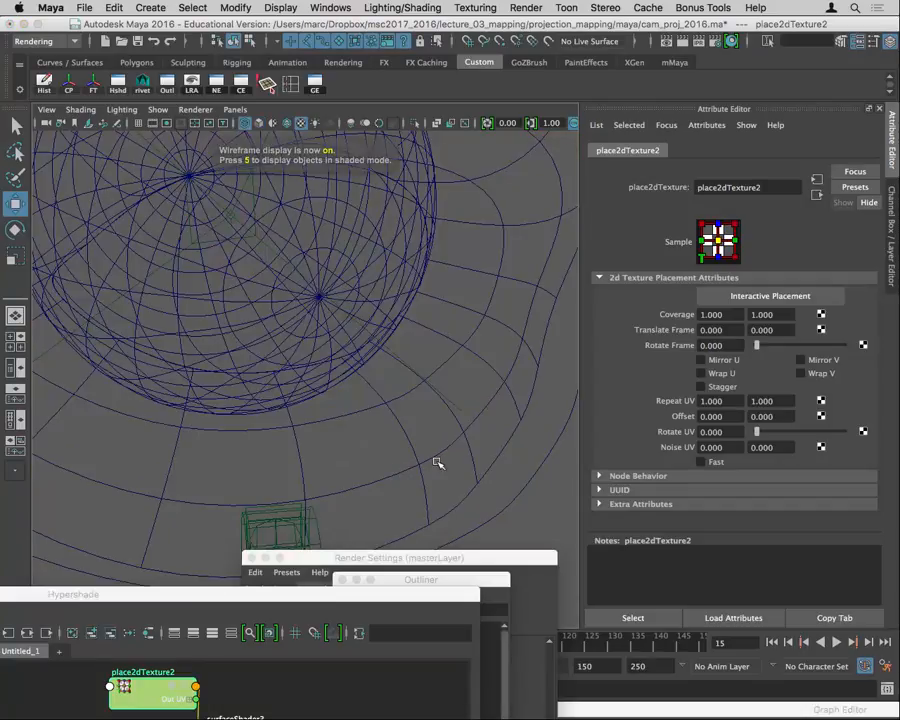
pyautogui.press('5')
pyautogui.press('6')
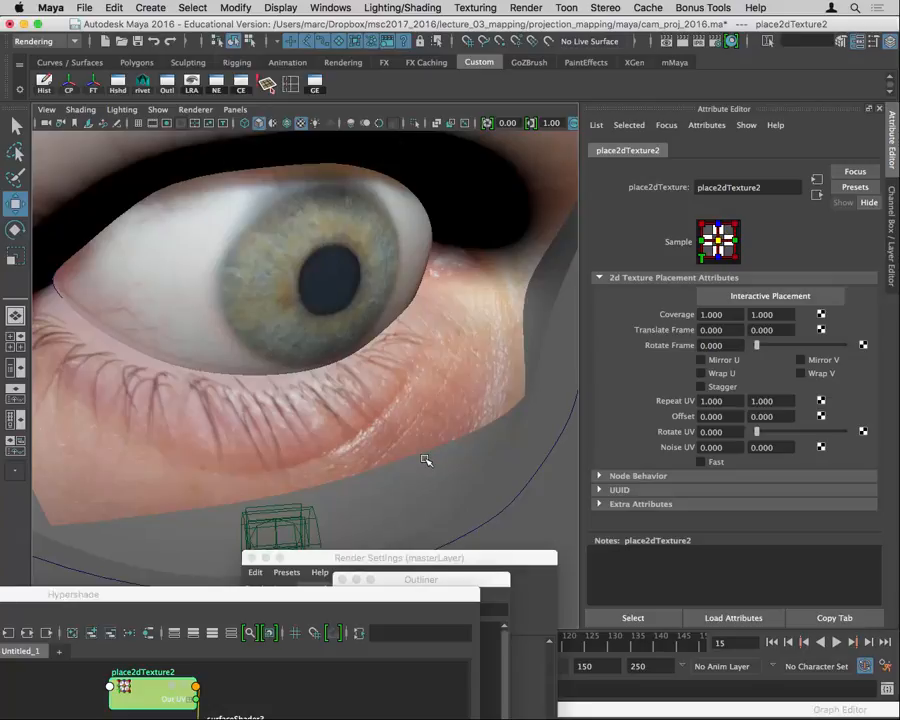
pyautogui.press('7')
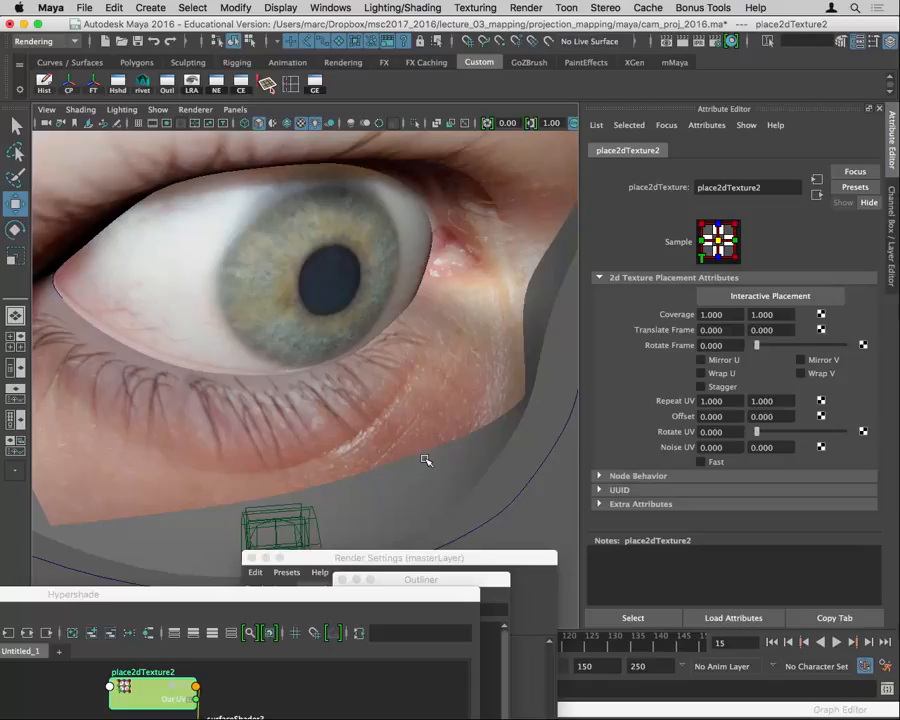
# Step: Select the eyelid mesh nurbsToPoly1 around the eyeball
pyautogui.keyDown('alt'); pyautogui.moveTo(398, 522); pyautogui.dragTo(344, 384); pyautogui.keyUp('alt')
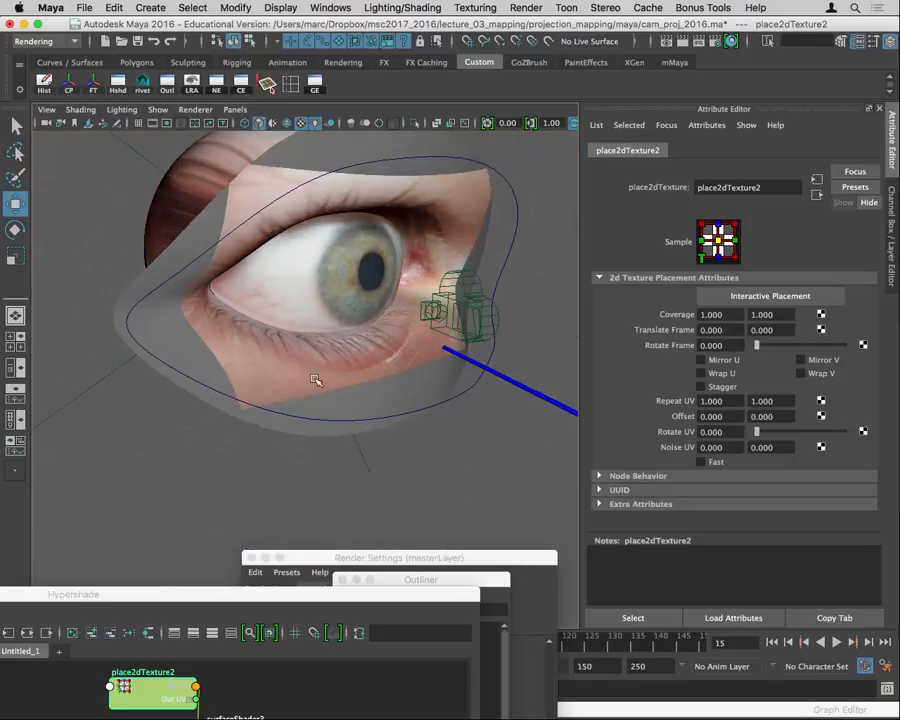
pyautogui.click(267, 438)
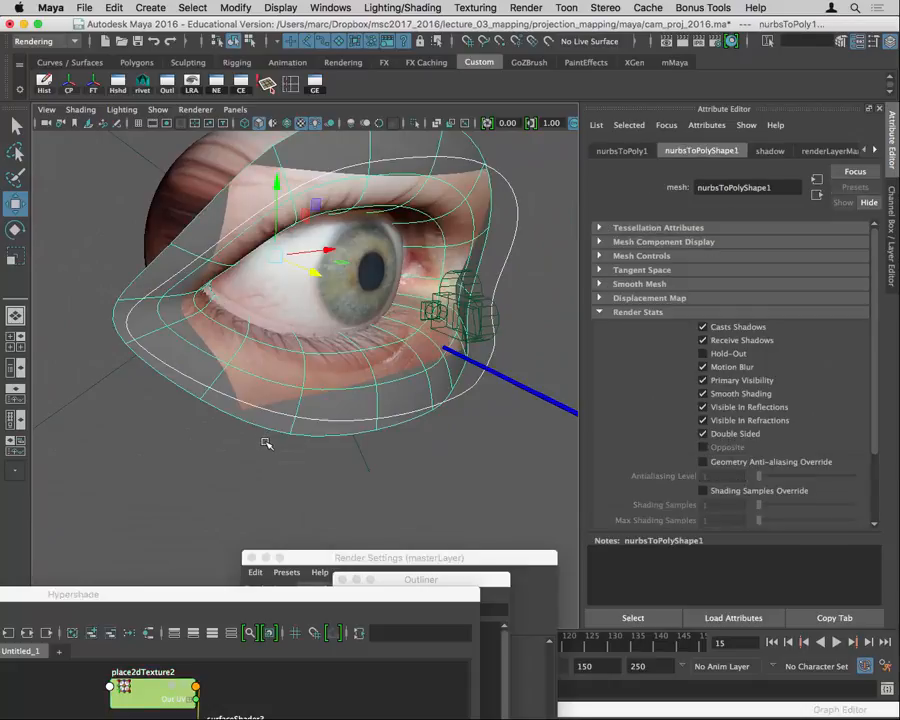
# Step: Delete the selected eyelid mesh and its leftover curve at the eye corner, and show the eyeball with textures but without lights
pyautogui.press('Delete')
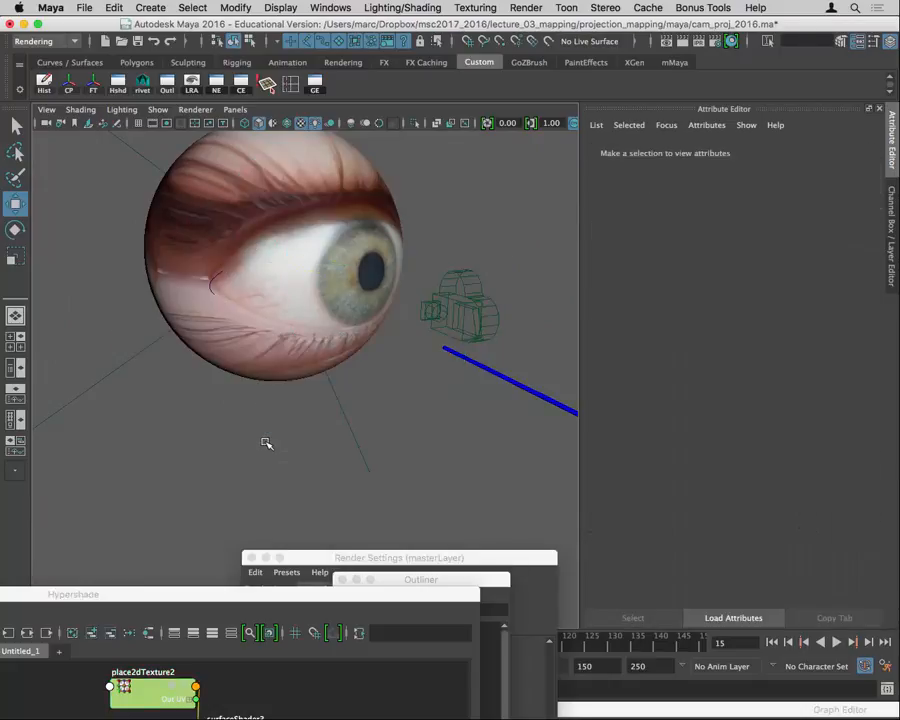
pyautogui.click(215, 281)
pyautogui.click(237, 283)
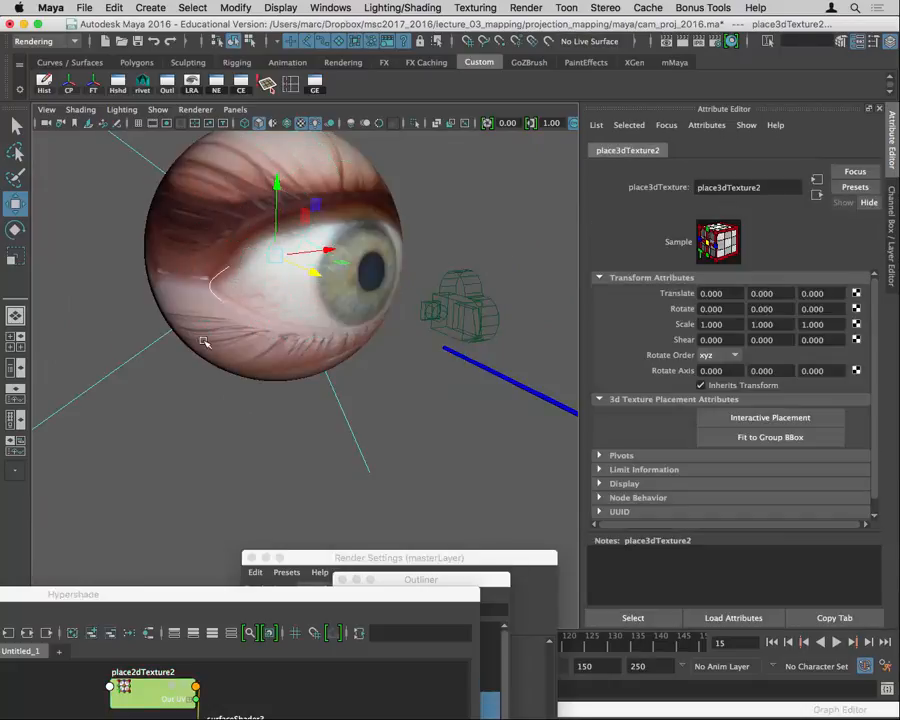
pyautogui.click(148, 358)
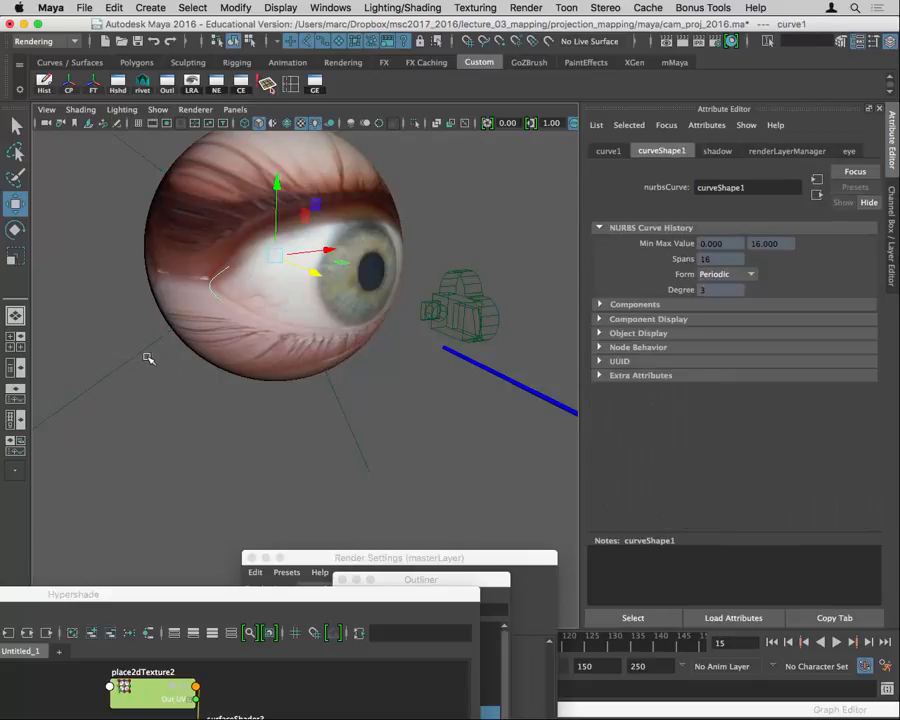
pyautogui.click(148, 358)
pyautogui.moveTo(261, 249)
pyautogui.keyDown('alt'); pyautogui.mouseDown()
pyautogui.moveTo(292, 284)
pyautogui.moveTo(239, 267)
pyautogui.moveTo(217, 189)
pyautogui.mouseUp(); pyautogui.keyUp('alt')
pyautogui.press('6')
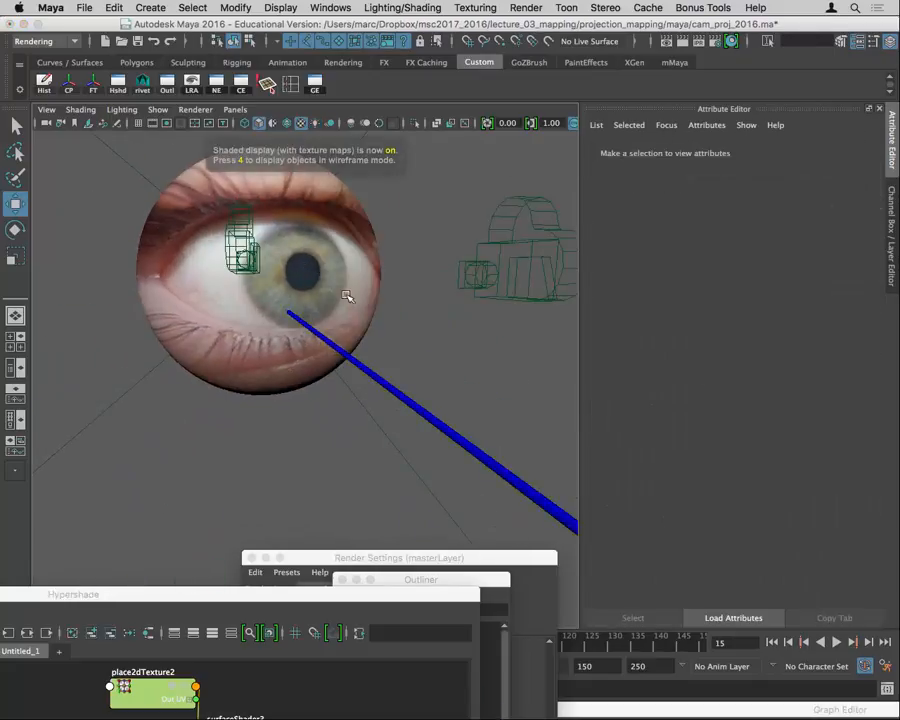
pyautogui.keyDown('alt'); pyautogui.moveTo(348, 299); pyautogui.dragTo(263, 303); pyautogui.keyUp('alt')
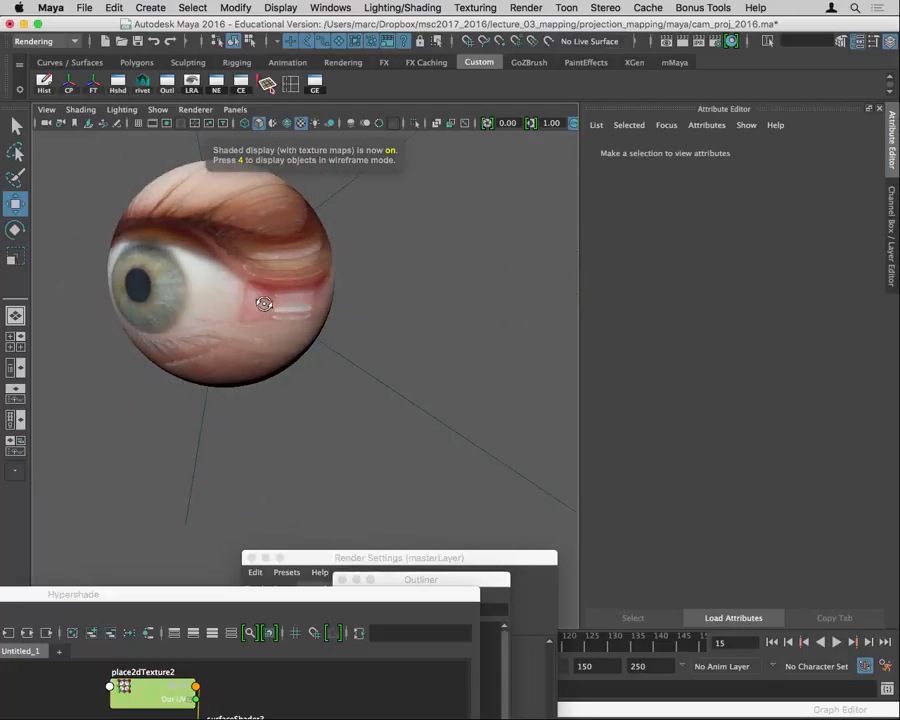
pyautogui.click(221, 248)
pyautogui.click(320, 290)
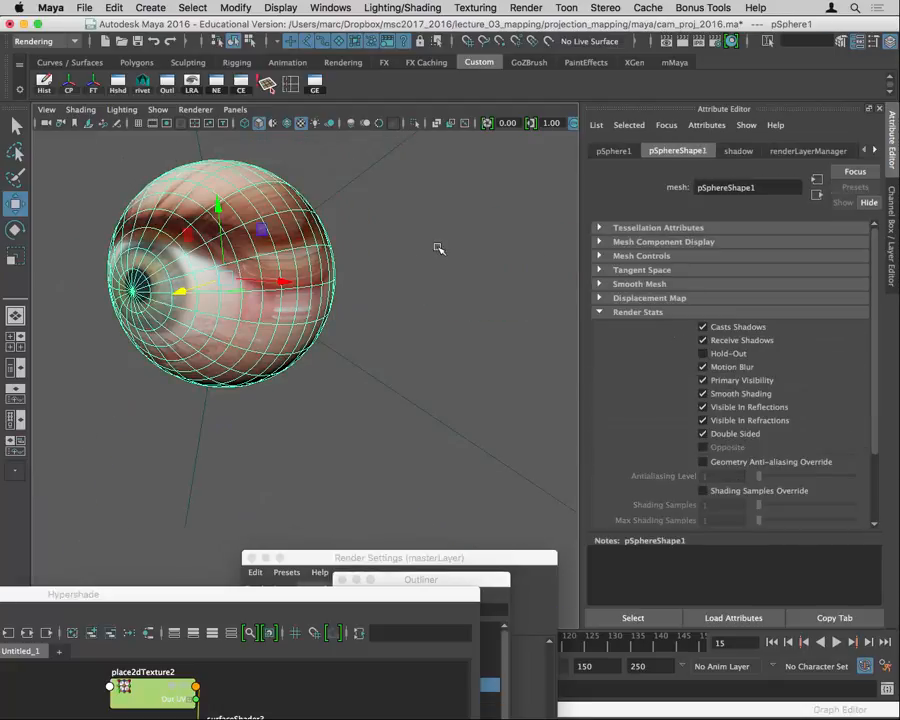
pyautogui.click(548, 42)
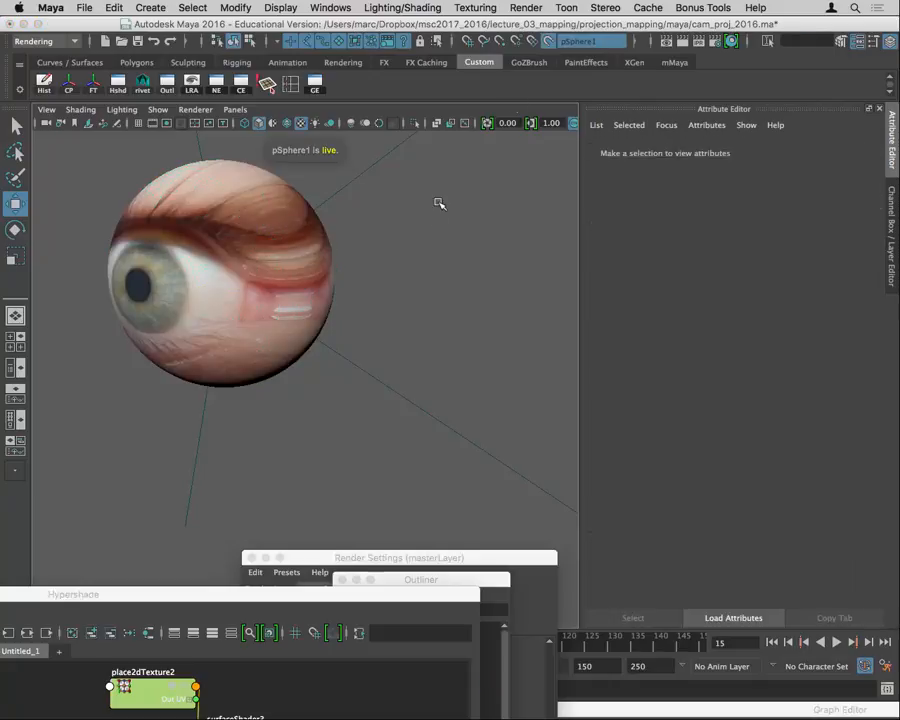
pyautogui.press('space')
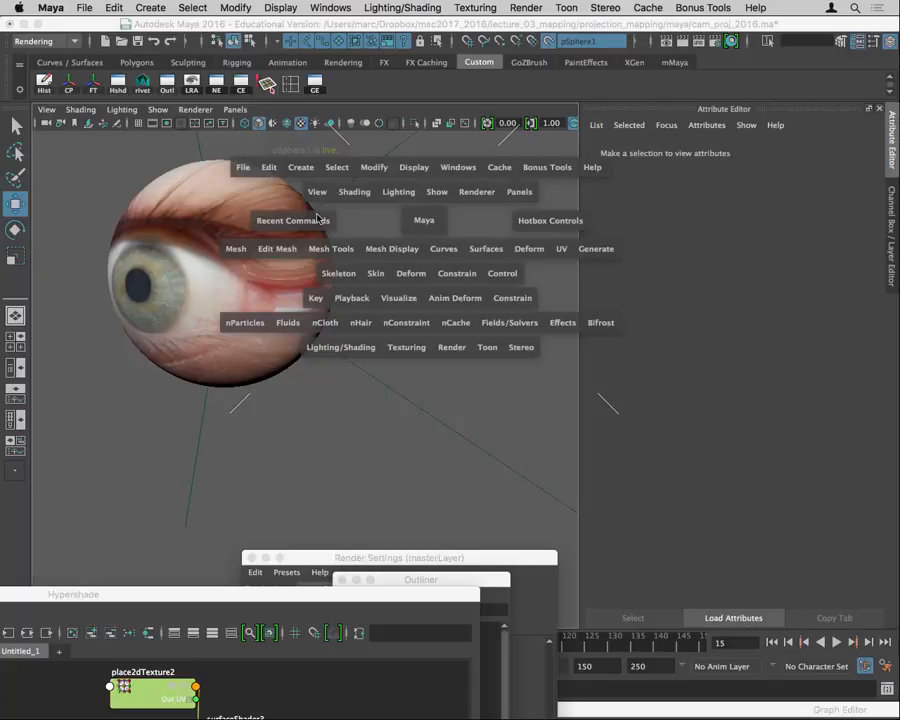
pyautogui.click(298, 168)
pyautogui.moveTo(348, 285)
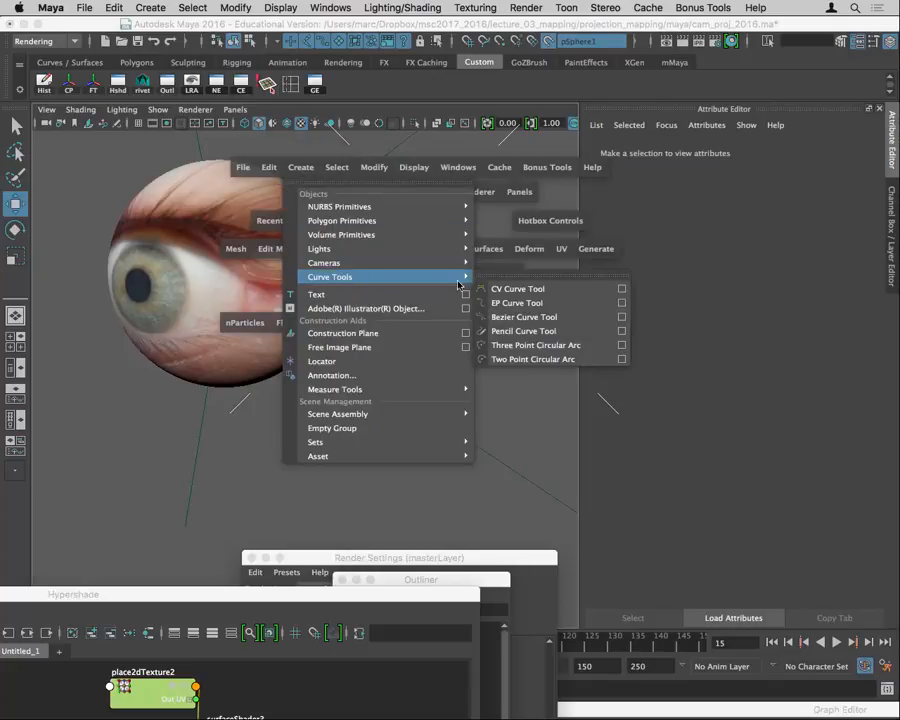
pyautogui.click(518, 289)
pyautogui.keyDown('alt'); pyautogui.moveTo(420, 295); pyautogui.dragTo(312, 322); pyautogui.keyUp('alt')
pyautogui.click(270, 301)
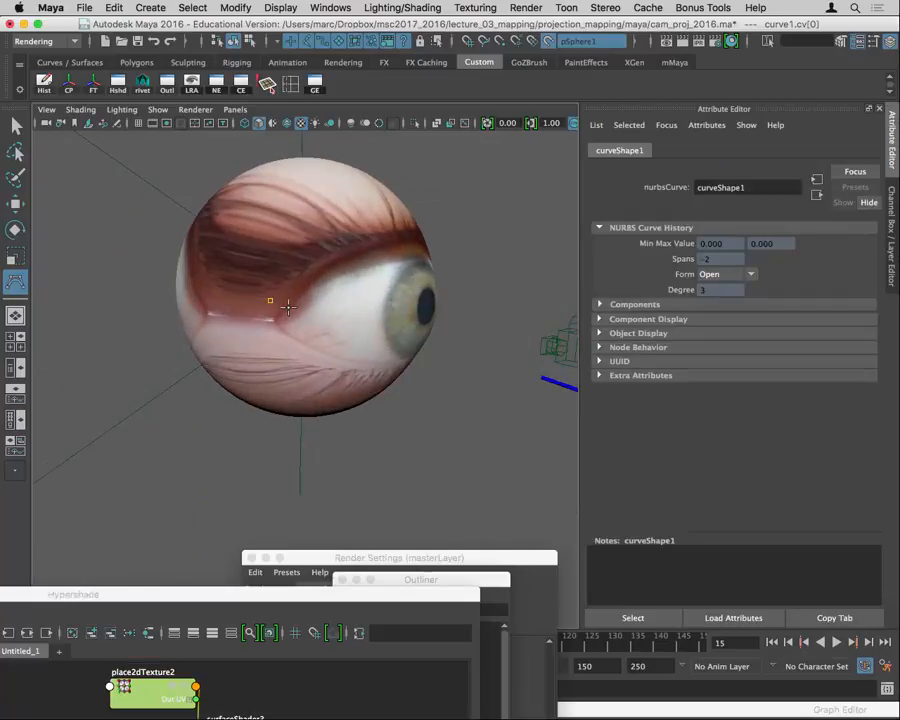
pyautogui.press('super+z')
pyautogui.press('q')
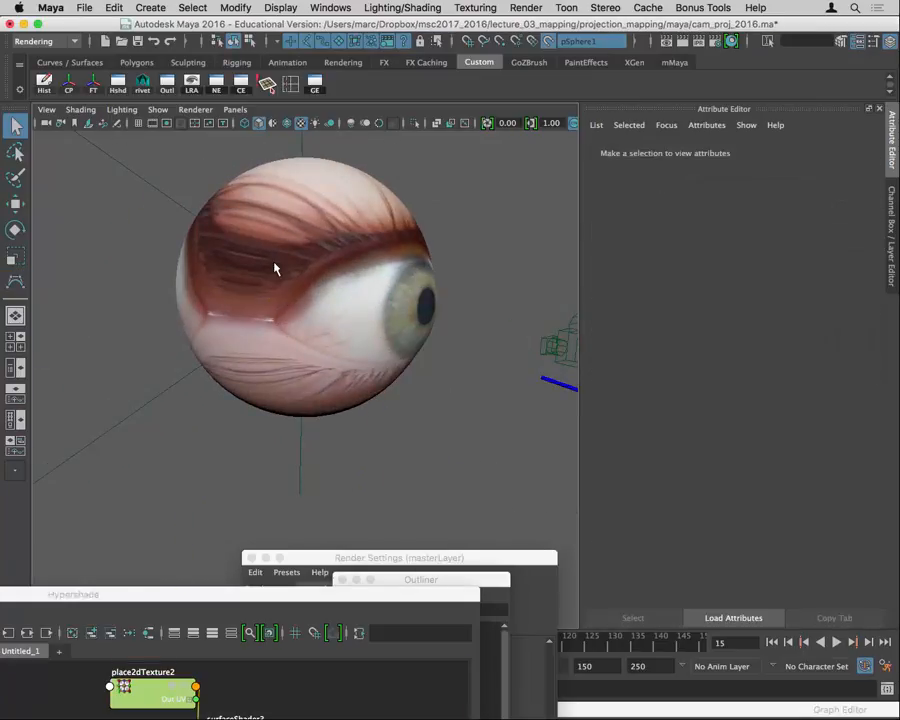
pyautogui.click(548, 41)
# Step: Smooth the eyeball sphere pSphere1 with 2 exponential division levels
pyautogui.click(415, 202)
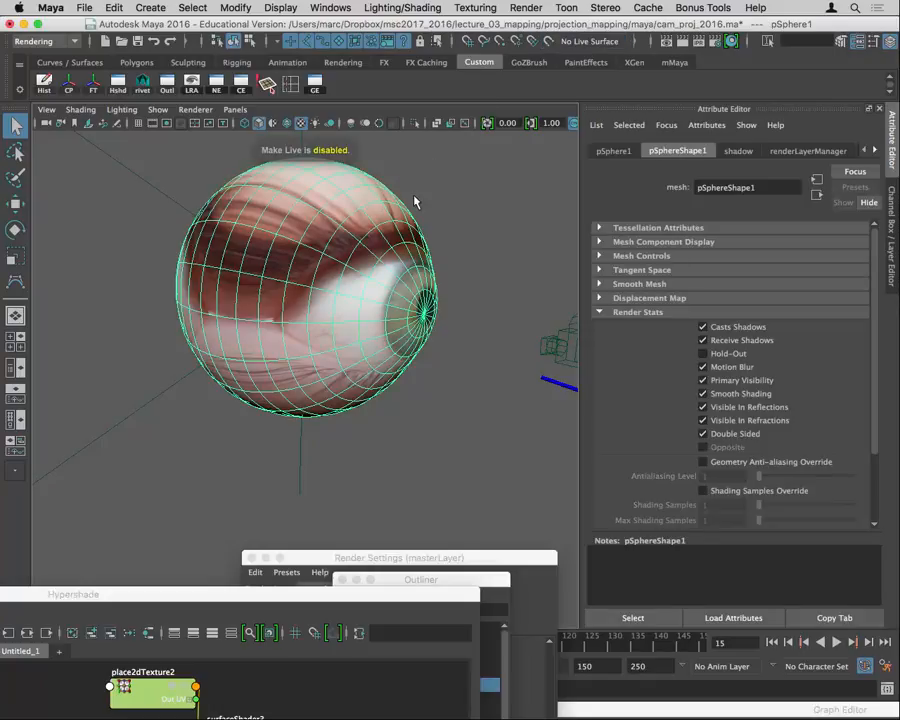
pyautogui.press('space')
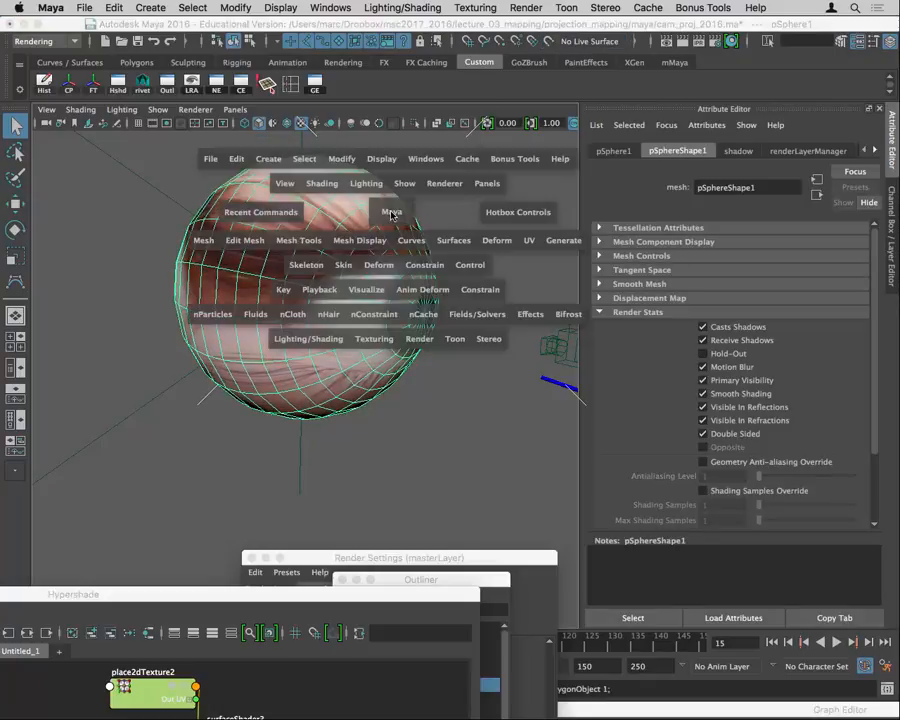
pyautogui.click(205, 242)
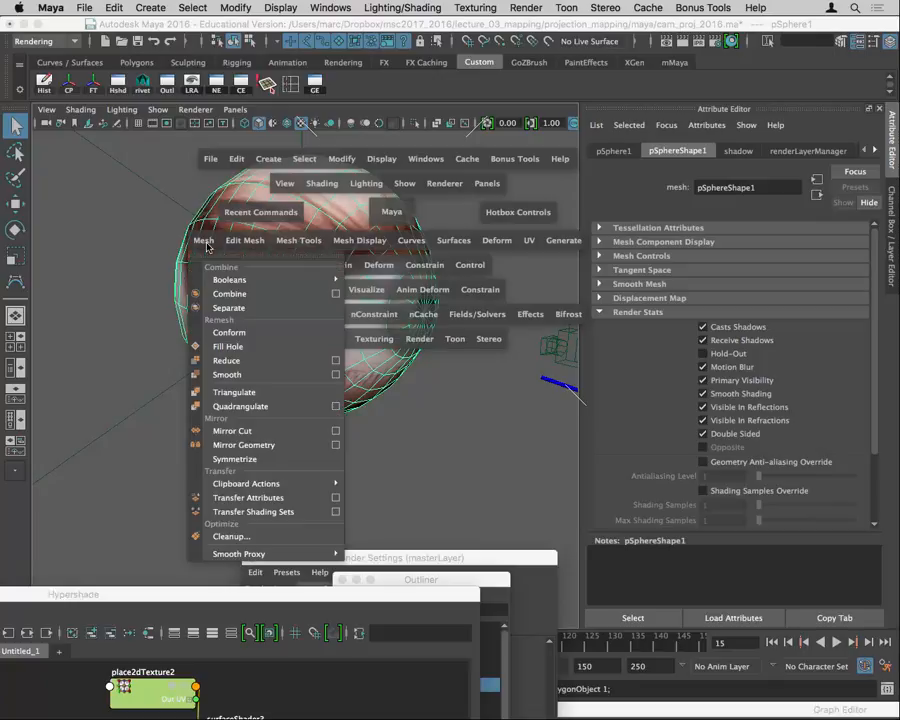
pyautogui.click(336, 374)
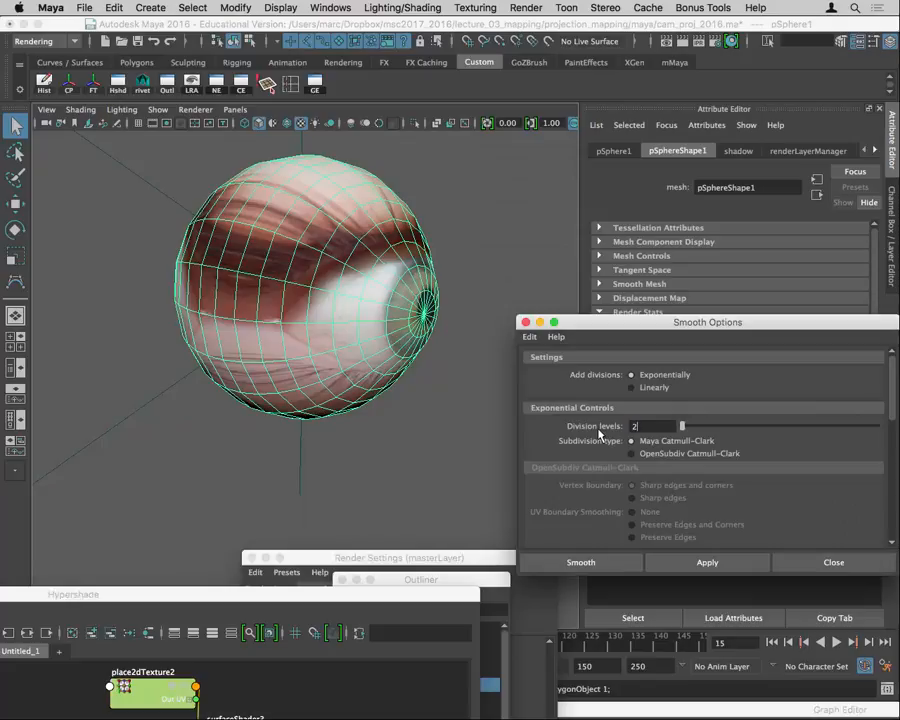
pyautogui.click(598, 564)
pyautogui.click(464, 362)
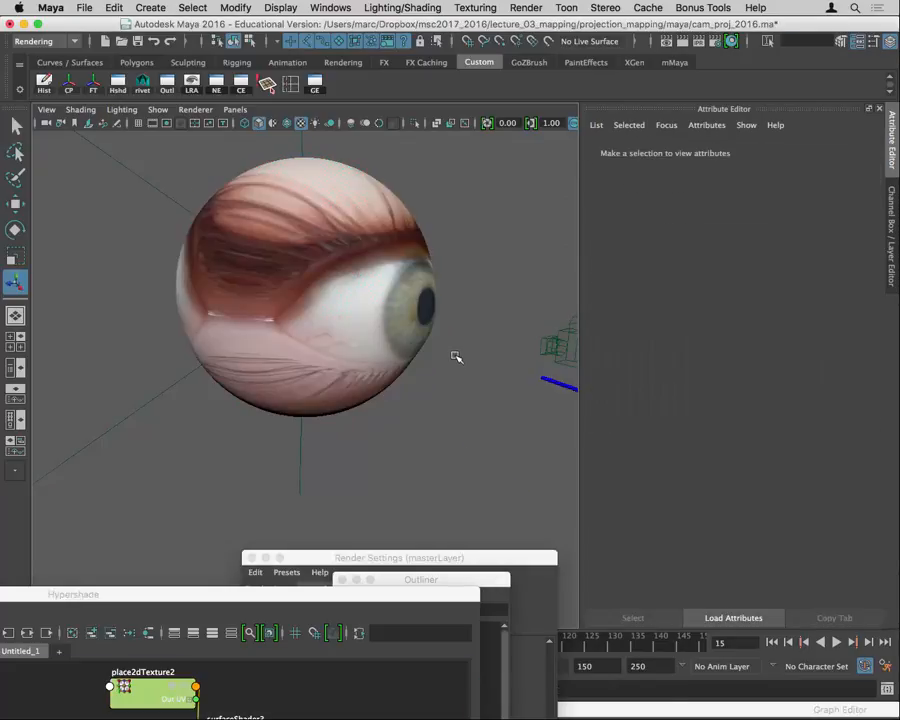
# Step: Make the smoothed eyeball sphere a live surface to draw on
pyautogui.moveTo(454, 358)
pyautogui.keyDown('alt'); pyautogui.mouseDown()
pyautogui.moveTo(356, 348)
pyautogui.moveTo(450, 354)
pyautogui.mouseUp(); pyautogui.keyUp('alt')
pyautogui.keyDown('alt'); pyautogui.moveTo(325, 350); pyautogui.dragTo(390, 337, button='right'); pyautogui.keyUp('alt')
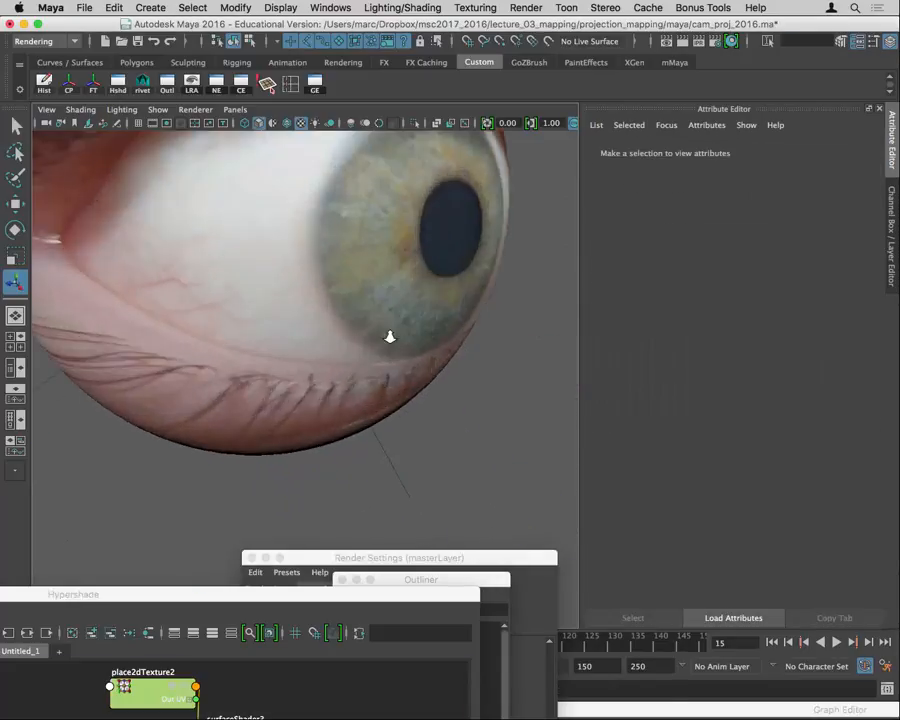
pyautogui.keyDown('alt'); pyautogui.moveTo(391, 294); pyautogui.dragTo(399, 440, button='middle'); pyautogui.keyUp('alt')
pyautogui.keyDown('alt'); pyautogui.moveTo(399, 430); pyautogui.dragTo(360, 346, button='right'); pyautogui.keyUp('alt')
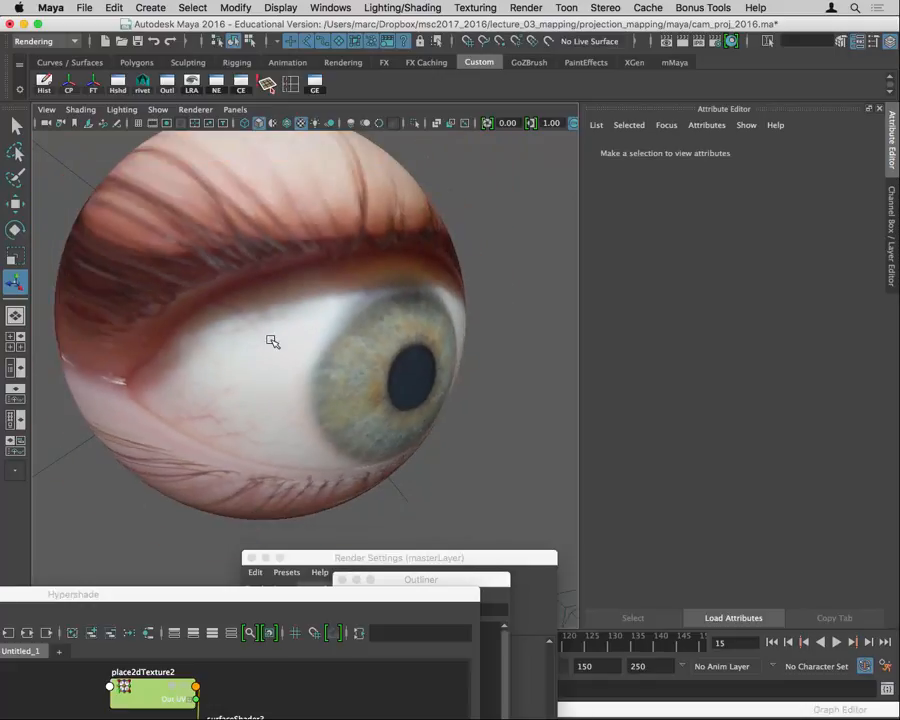
pyautogui.keyDown('alt'); pyautogui.moveTo(408, 257); pyautogui.dragTo(364, 279); pyautogui.keyUp('alt')
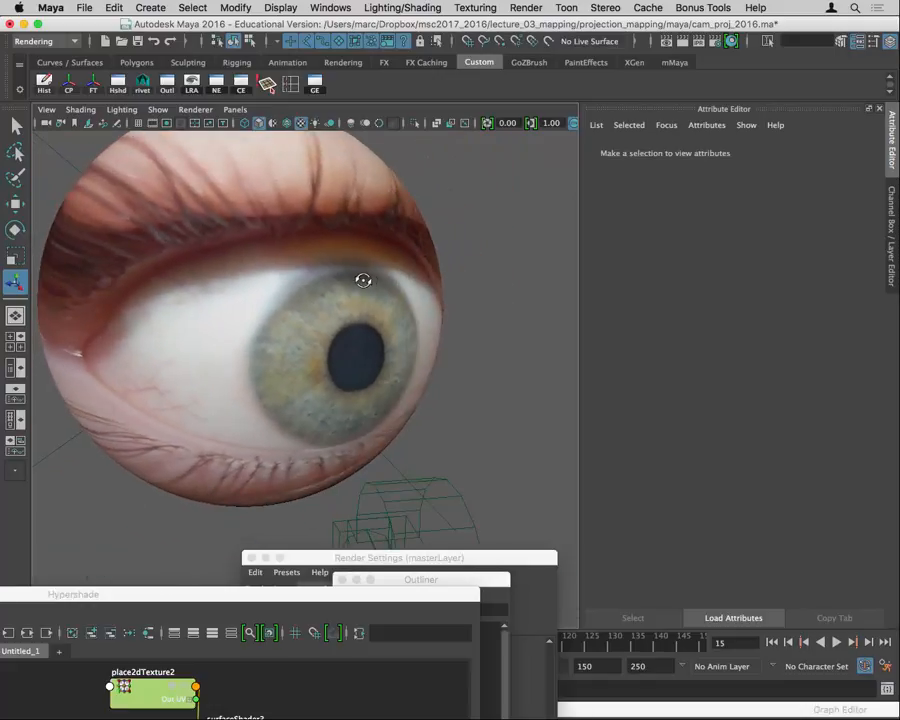
pyautogui.click(291, 165)
pyautogui.click(547, 42)
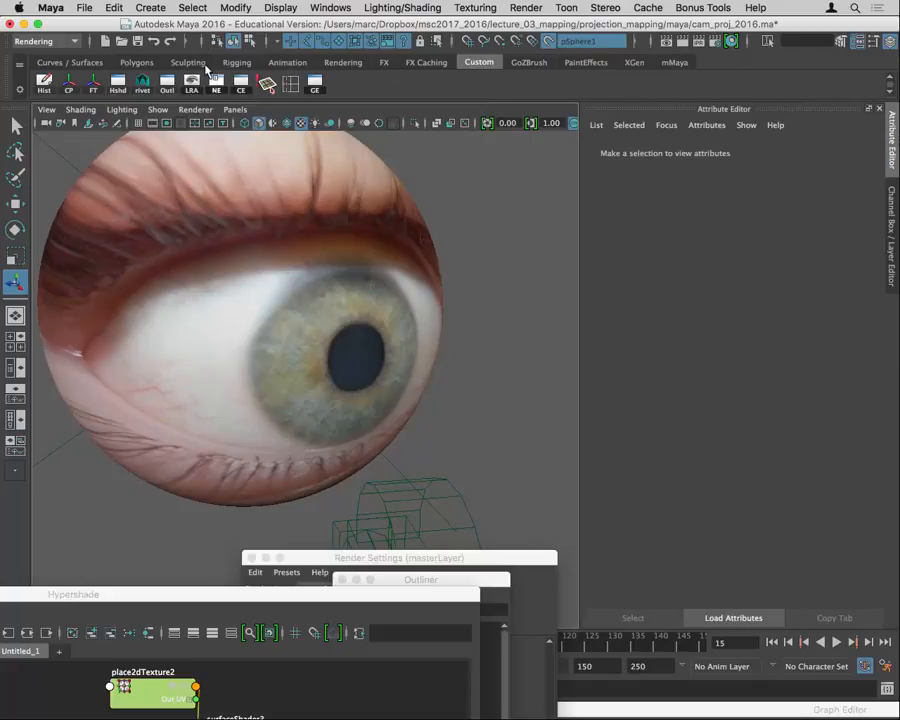
# Step: Activate the CV Curve Tool with its settings shown, keep 3 Cubic degree and Uniform knot spacing, and close the settings
pyautogui.click(150, 8)
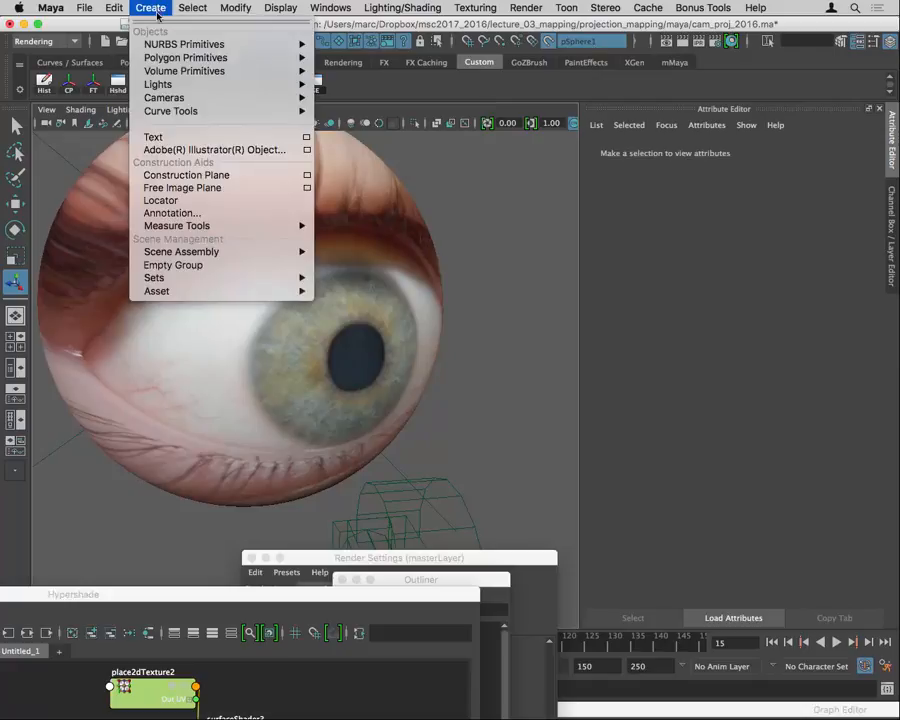
pyautogui.moveTo(177, 111)
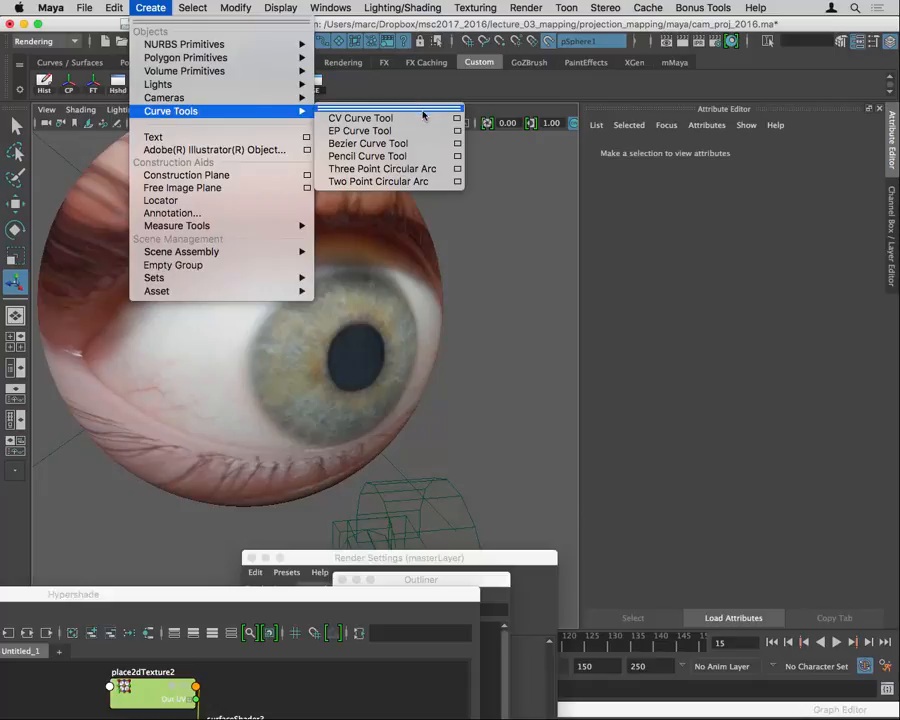
pyautogui.click(456, 118)
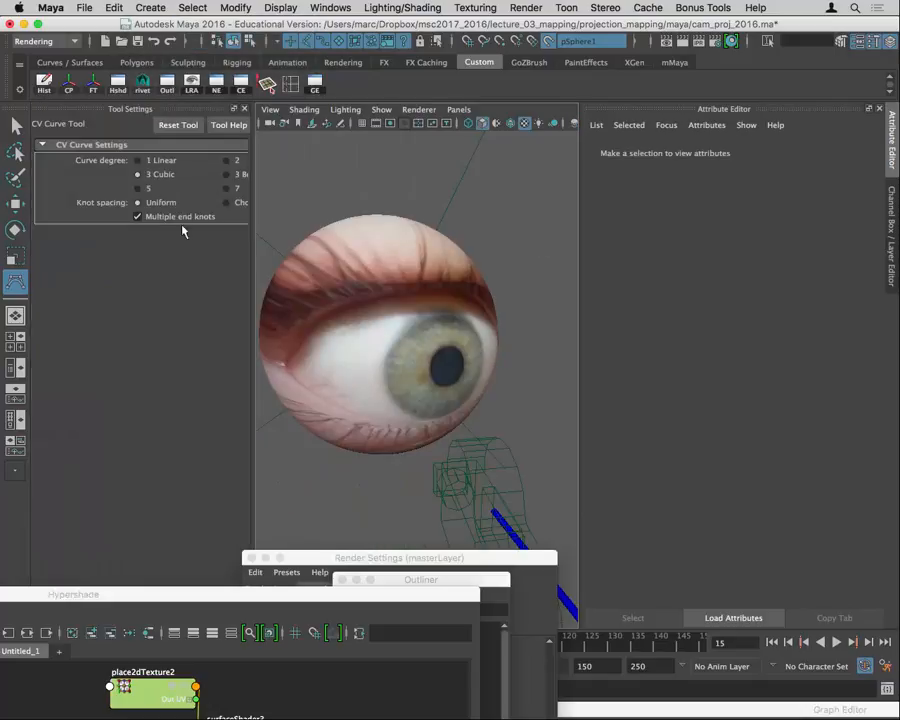
pyautogui.moveTo(252, 250); pyautogui.dragTo(338, 257)
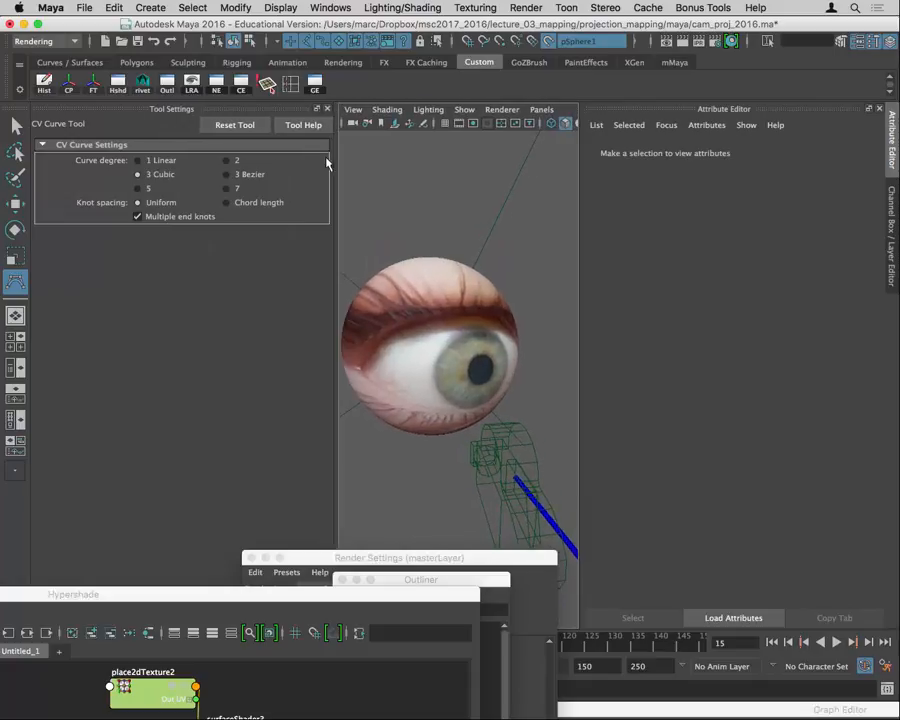
pyautogui.click(332, 109)
# Step: Place curve points on the eyeball along the upper eyelid edge, from one eye corner across above the iris towards the other
pyautogui.keyDown('alt'); pyautogui.moveTo(346, 328); pyautogui.dragTo(364, 327); pyautogui.keyUp('alt')
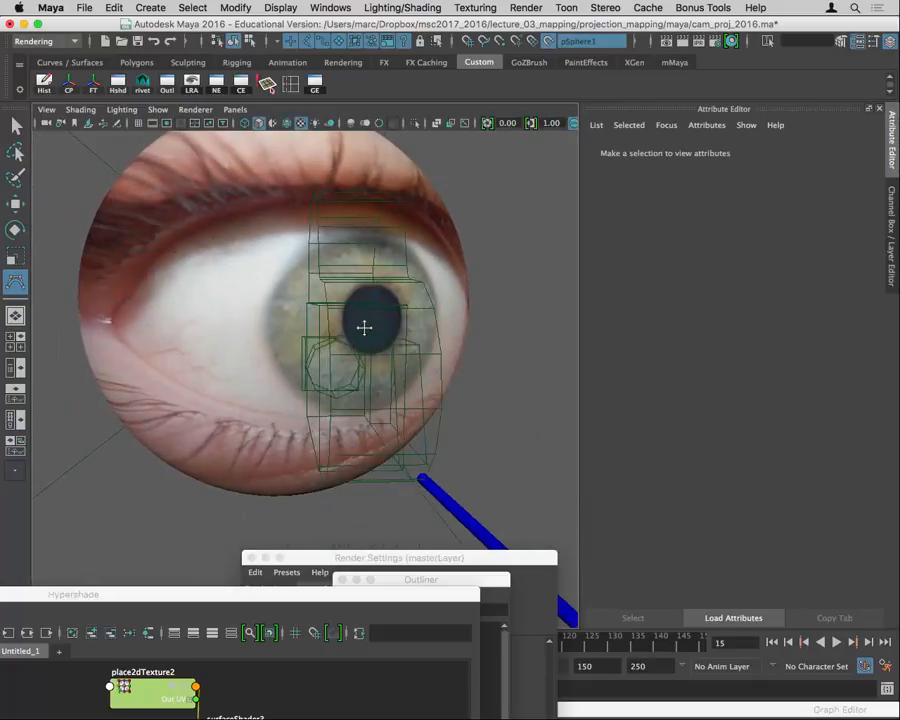
pyautogui.click(115, 318)
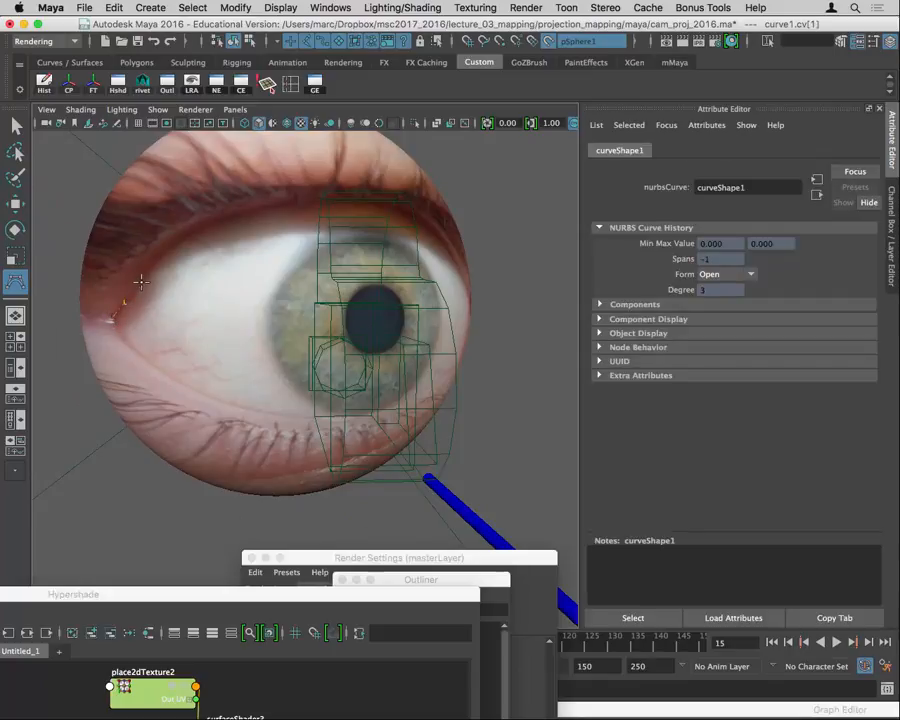
pyautogui.click(156, 261)
pyautogui.keyDown('alt'); pyautogui.moveTo(263, 218); pyautogui.dragTo(170, 212); pyautogui.keyUp('alt')
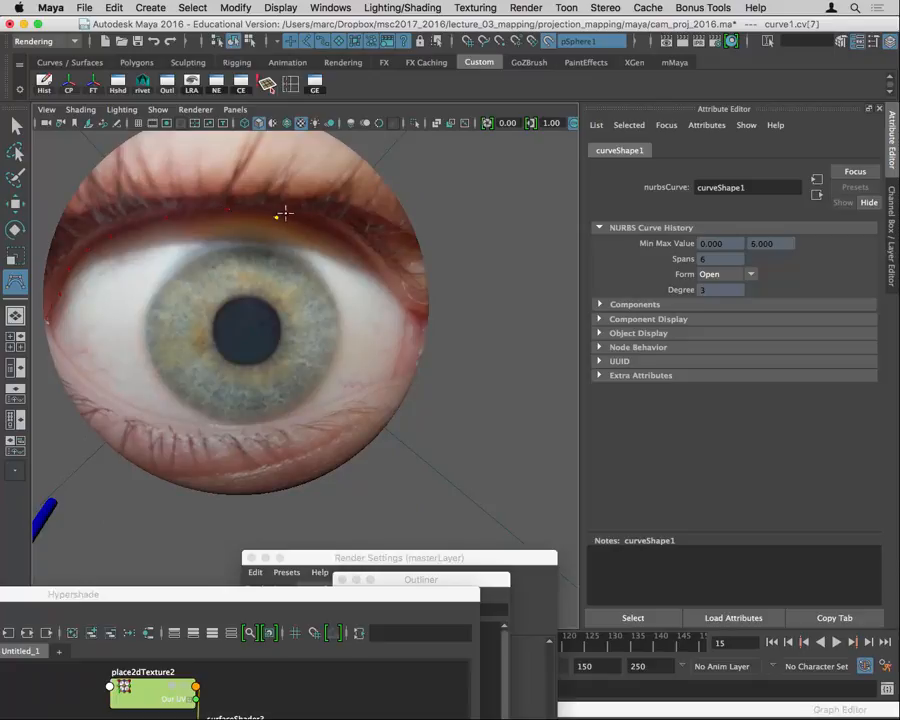
pyautogui.click(327, 231)
pyautogui.click(372, 261)
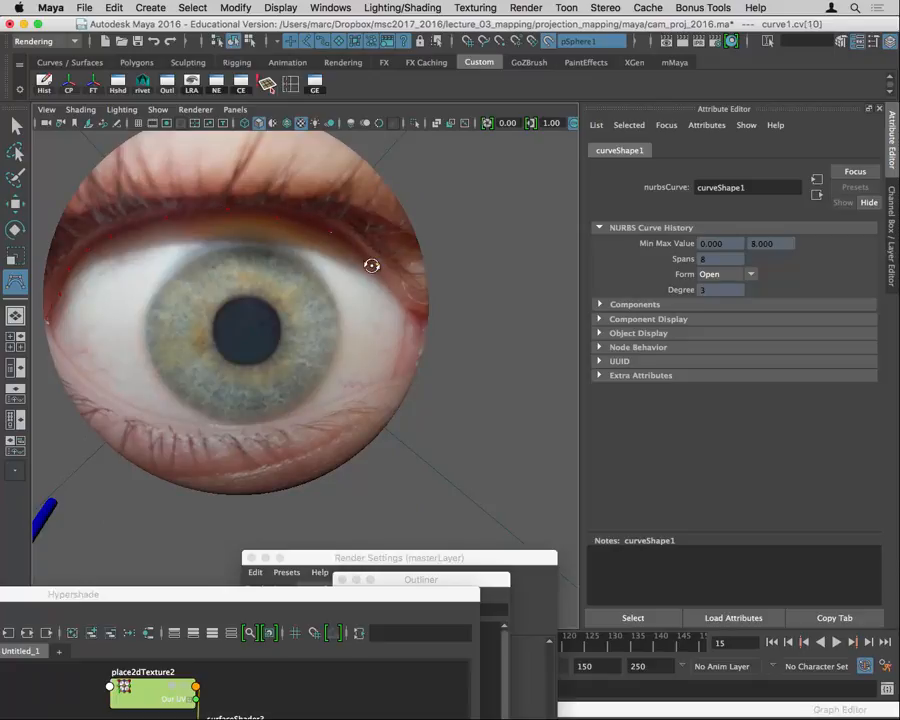
pyautogui.keyDown('alt'); pyautogui.moveTo(370, 263); pyautogui.dragTo(306, 253); pyautogui.keyUp('alt')
pyautogui.click(260, 246)
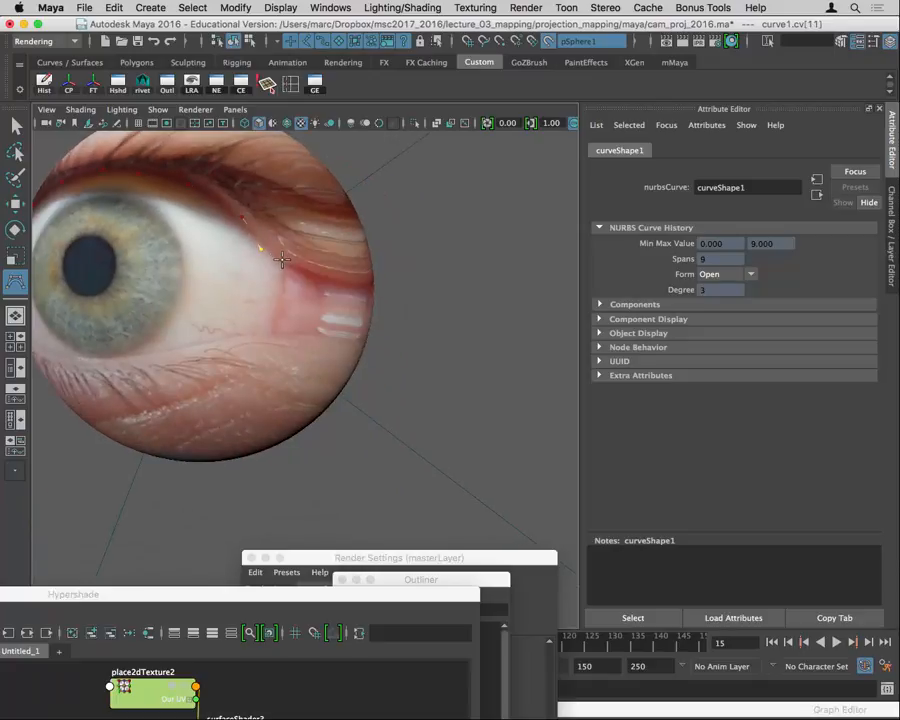
# Step: Continue the curve around the pink corner of the eye and onto the beginning of the lower eyelid edge
pyautogui.click(281, 260)
pyautogui.click(280, 272)
pyautogui.click(278, 312)
pyautogui.click(276, 323)
pyautogui.click(271, 338)
pyautogui.click(257, 333)
pyautogui.click(209, 342)
# Step: Trace the lower eyelid edge under the iris back to the starting corner and finish the curve
pyautogui.keyDown('alt'); pyautogui.moveTo(156, 353); pyautogui.dragTo(255, 350); pyautogui.keyUp('alt')
pyautogui.click(276, 343)
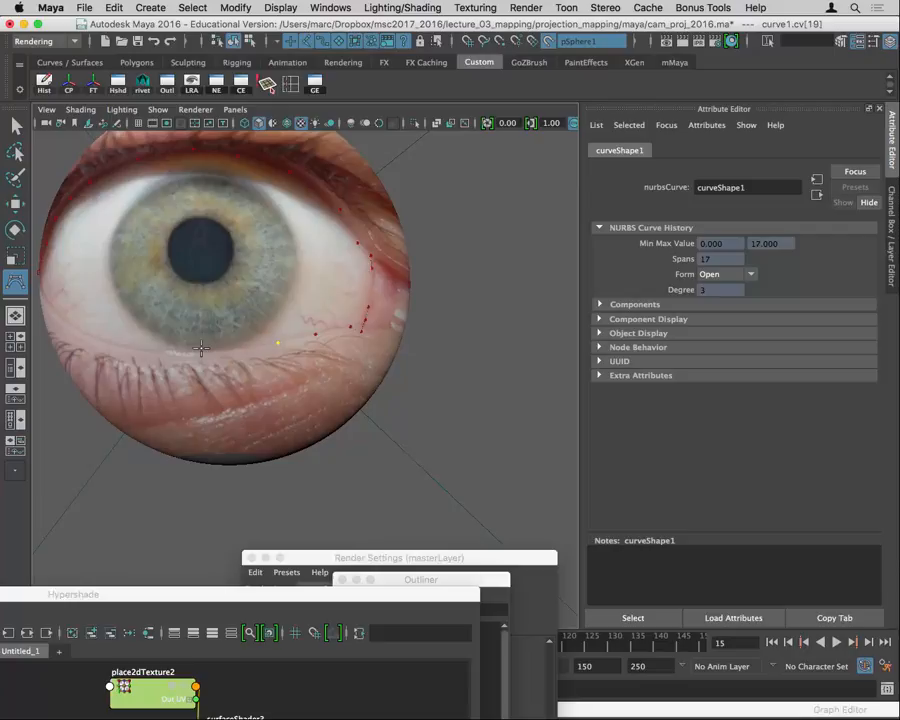
pyautogui.click(199, 349)
pyautogui.keyDown('alt'); pyautogui.moveTo(199, 349); pyautogui.dragTo(249, 350); pyautogui.keyUp('alt')
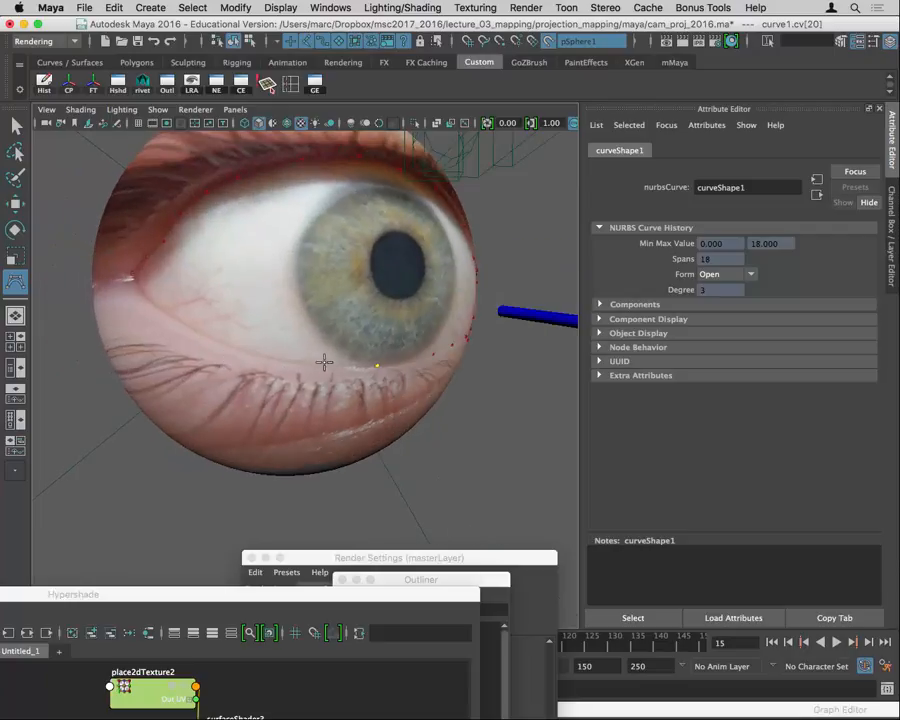
pyautogui.click(302, 363)
pyautogui.click(232, 349)
pyautogui.keyDown('alt'); pyautogui.moveTo(190, 341); pyautogui.dragTo(222, 342); pyautogui.keyUp('alt')
pyautogui.click(294, 346)
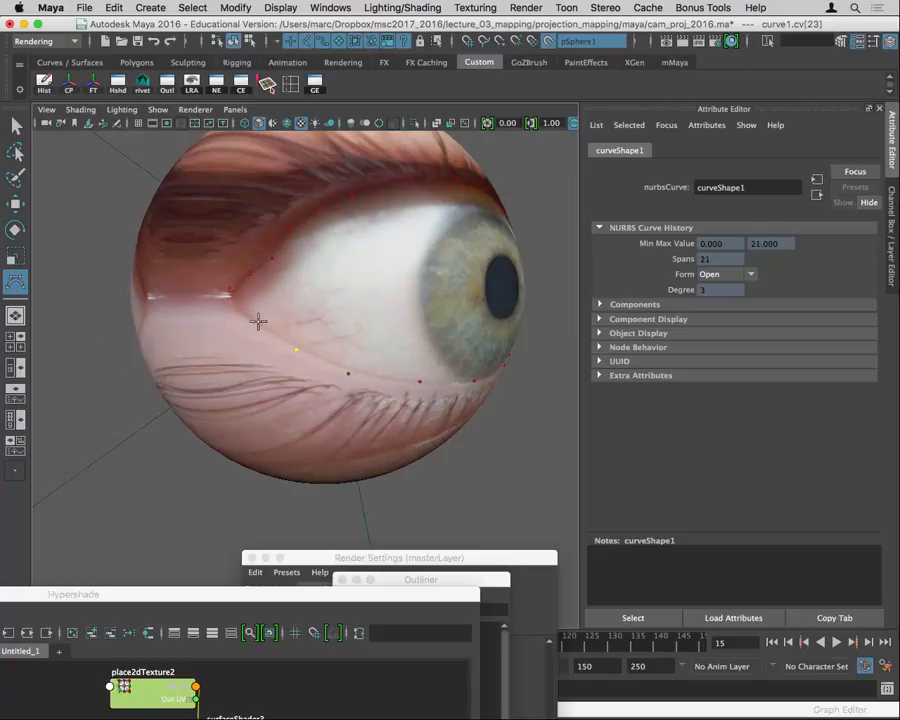
pyautogui.click(259, 322)
pyautogui.press('q')
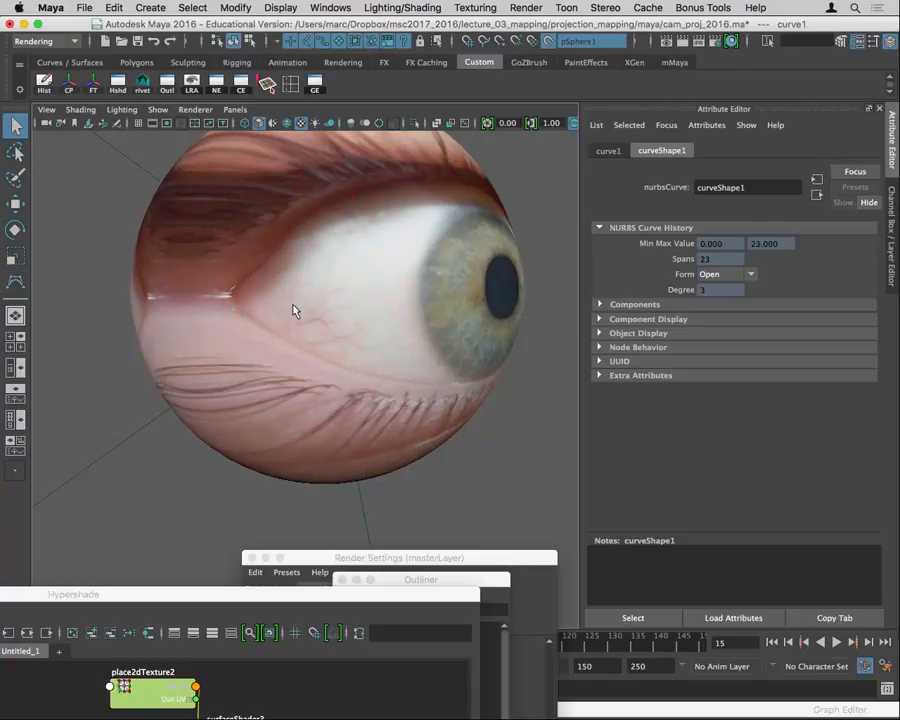
# Step: Switch the view to wireframe display and turn off the eyeball's live surface
pyautogui.press('4')
pyautogui.press('space')
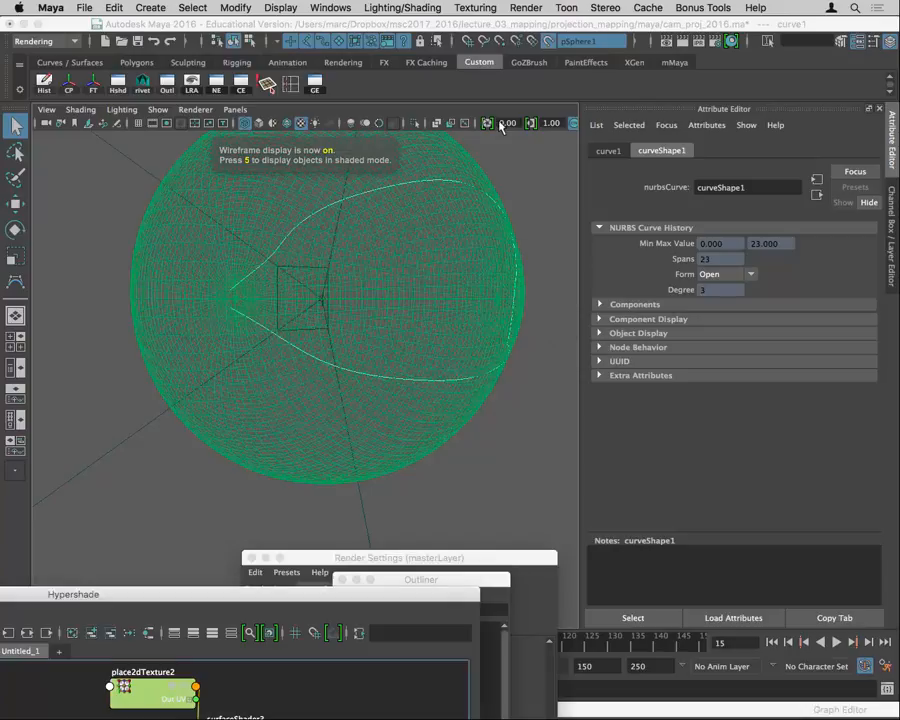
pyautogui.click(547, 40)
# Step: Close the eyelid curve with Open/Close Curve, keeping the shape option on Preserve
pyautogui.press('space')
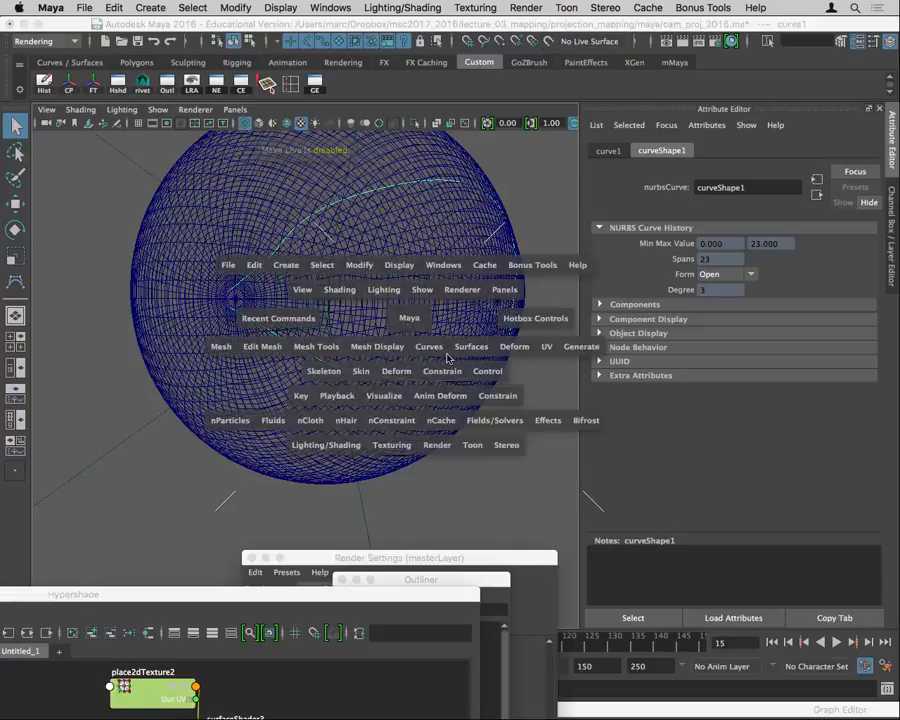
pyautogui.click(429, 346)
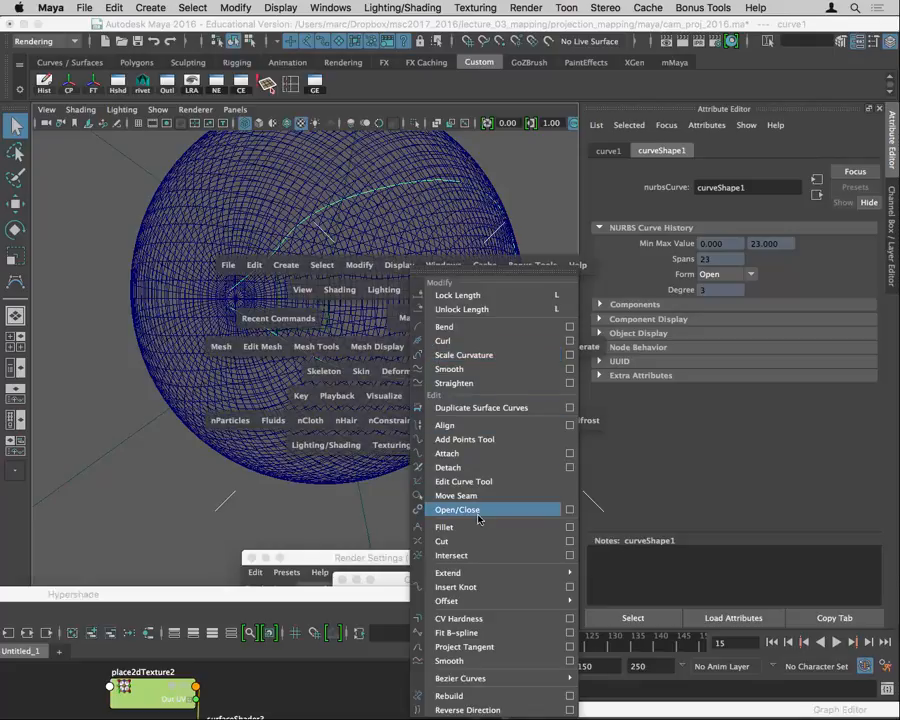
pyautogui.click(570, 509)
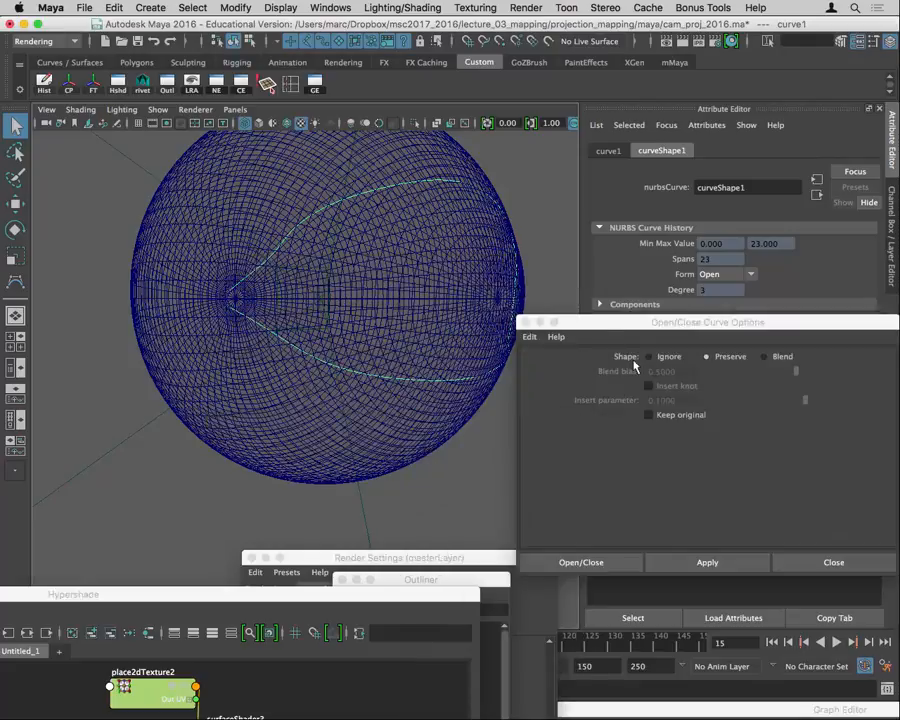
pyautogui.moveTo(678, 323); pyautogui.dragTo(461, 134)
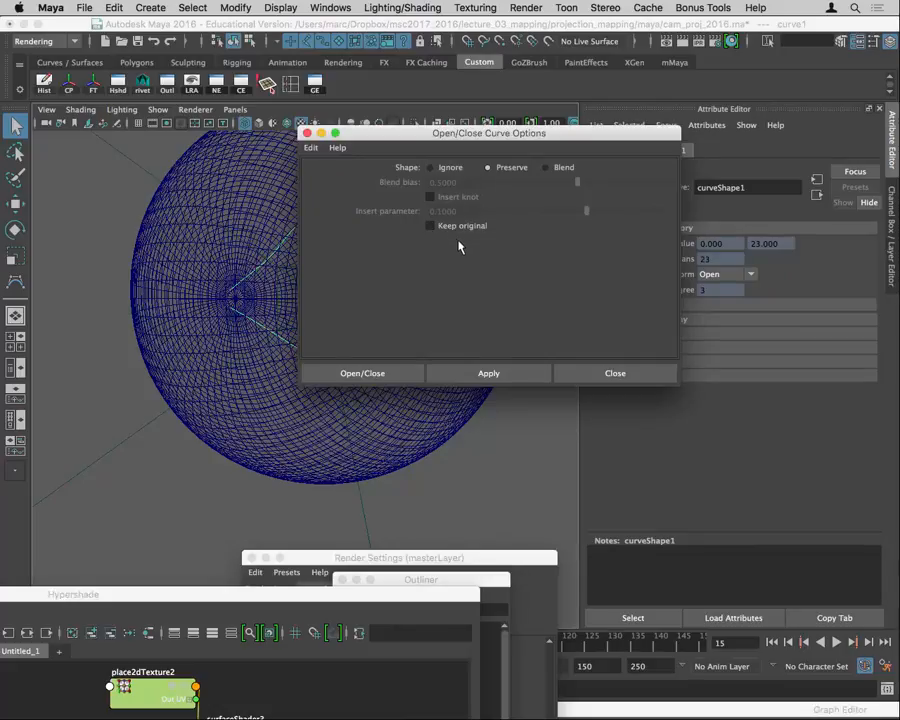
pyautogui.moveTo(391, 135); pyautogui.dragTo(441, 97)
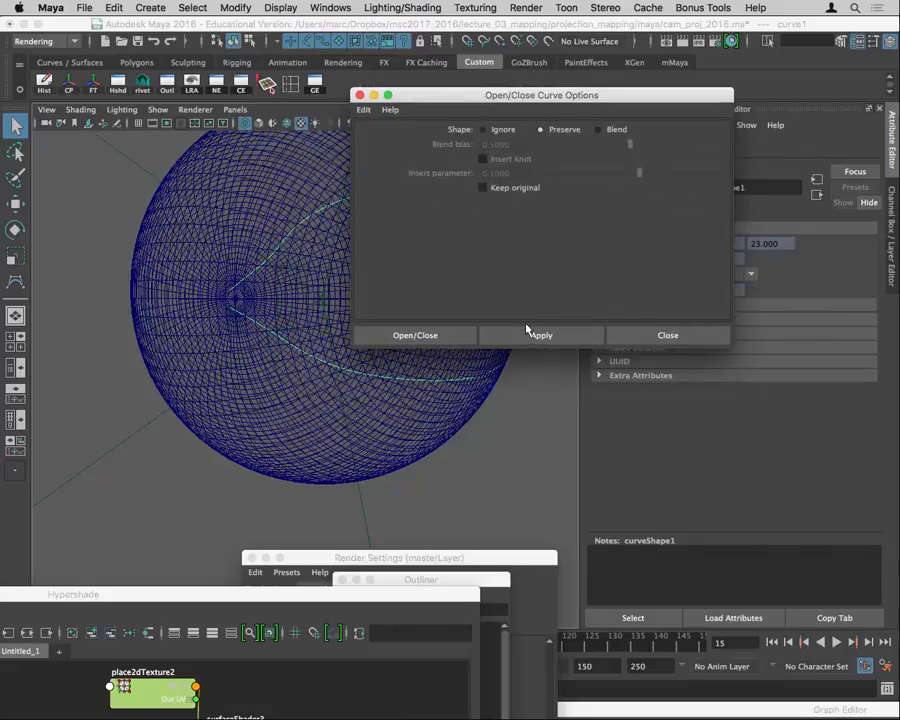
pyautogui.click(416, 335)
# Step: Duplicate the closed eyelid curve and scale the copy up into a larger outer outline around the eye
pyautogui.keyDown('alt'); pyautogui.moveTo(530, 353); pyautogui.dragTo(512, 356); pyautogui.keyUp('alt')
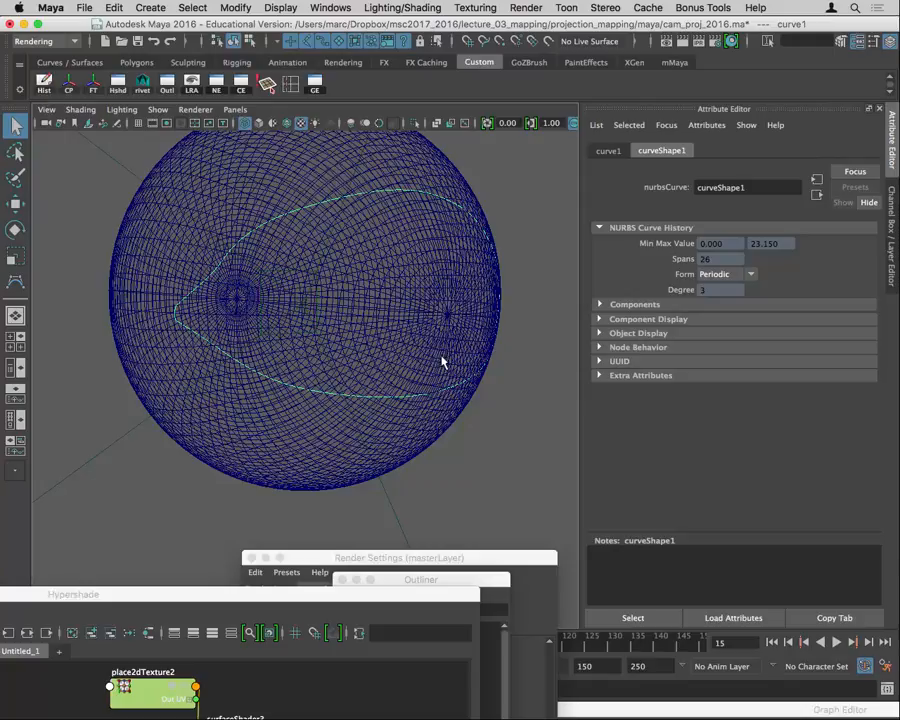
pyautogui.press('r')
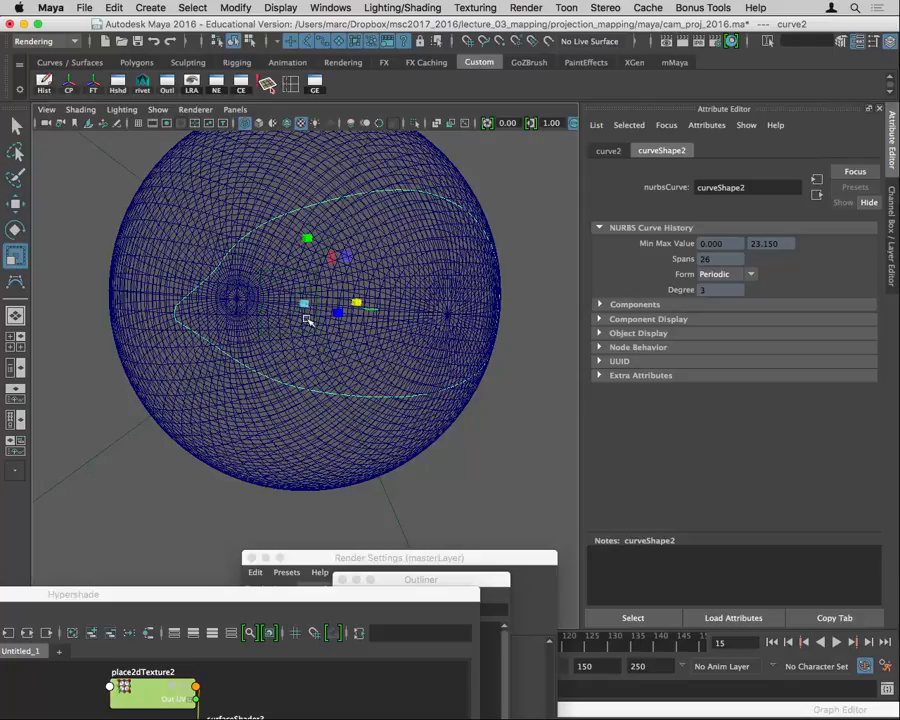
pyautogui.keyDown('alt'); pyautogui.moveTo(304, 322); pyautogui.dragTo(360, 290); pyautogui.keyUp('alt')
# Step: Loft the original eyelid curve to the enlarged outer curve with the output geometry set to Polygons
pyautogui.click(220, 252)
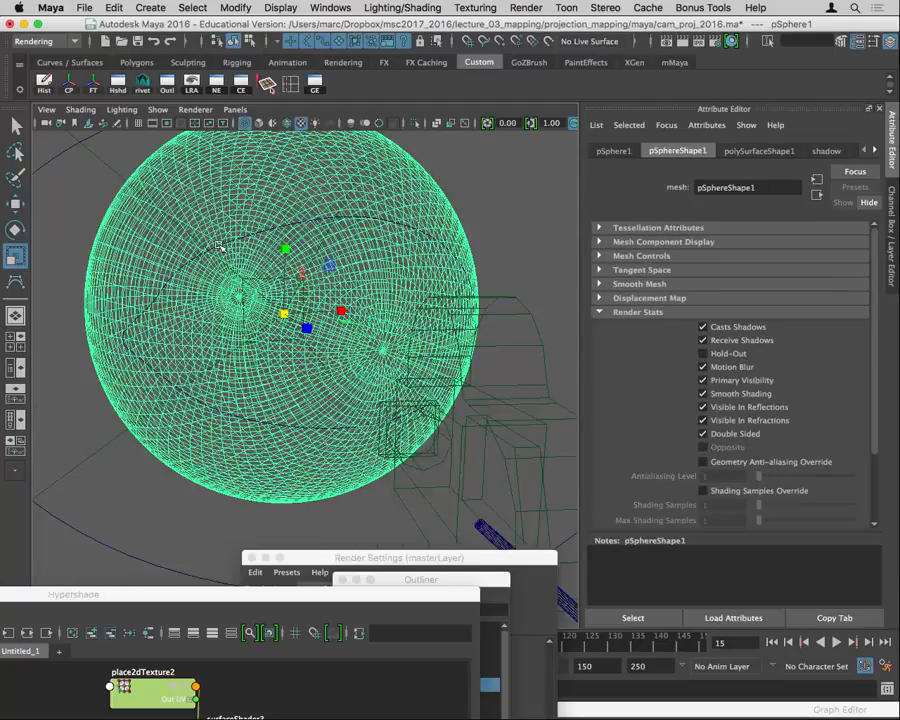
pyautogui.click(220, 247)
pyautogui.click(221, 236)
pyautogui.click(244, 243)
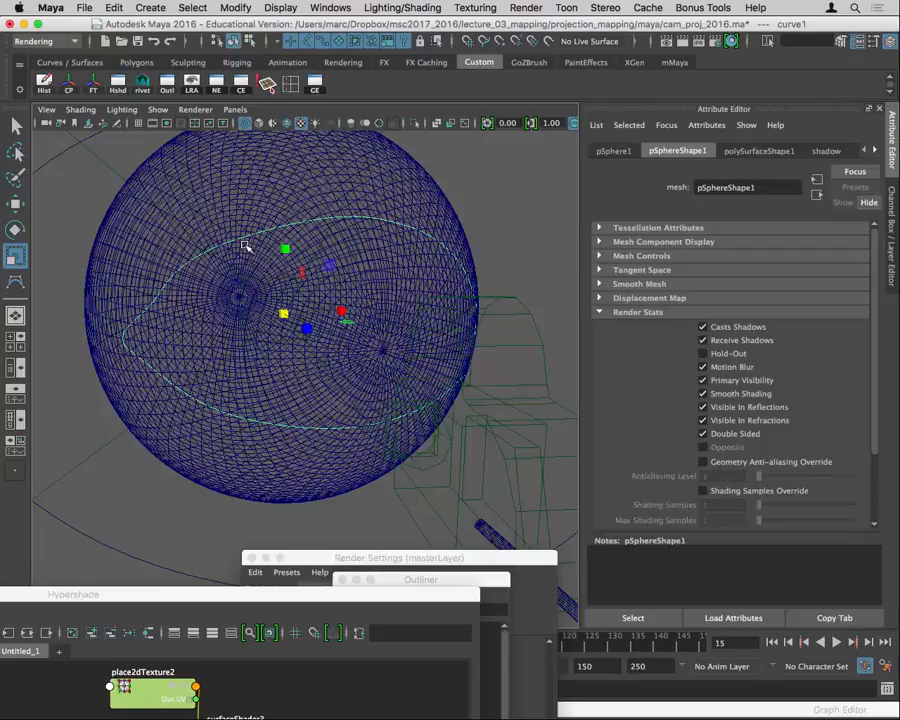
pyautogui.keyDown('alt'); pyautogui.moveTo(244, 243); pyautogui.dragTo(312, 260); pyautogui.keyUp('alt')
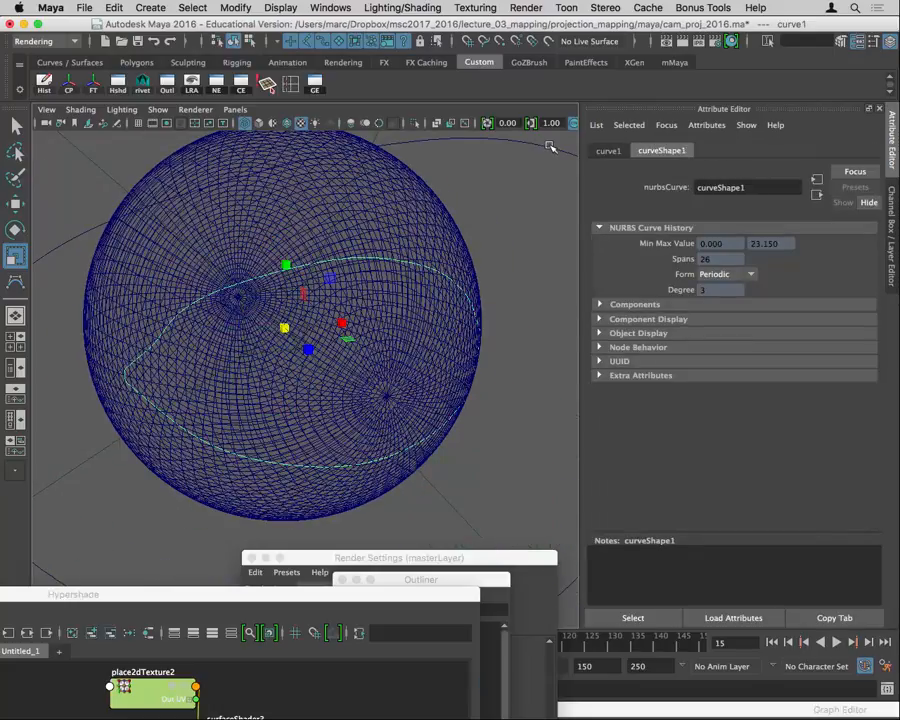
pyautogui.hotkey('ctrl', 'd')
pyautogui.press('space')
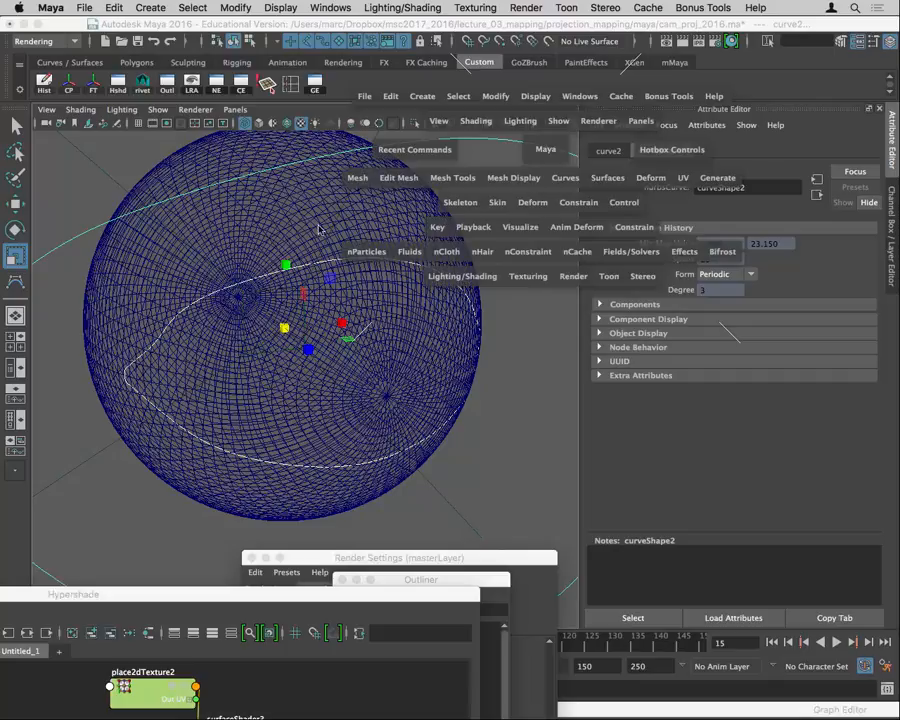
pyautogui.click(619, 180)
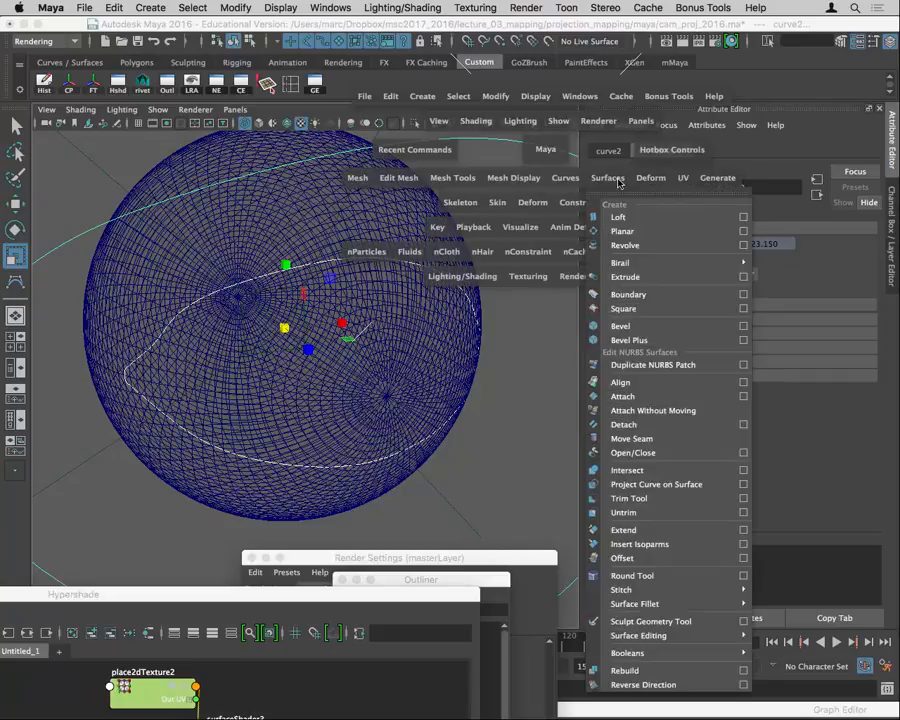
pyautogui.click(743, 218)
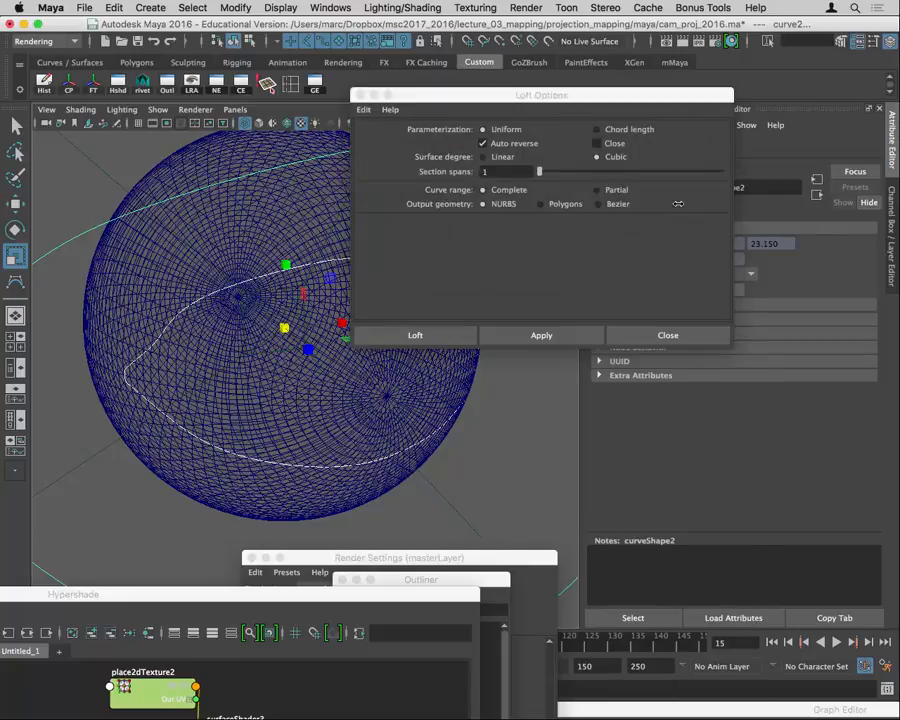
pyautogui.click(565, 204)
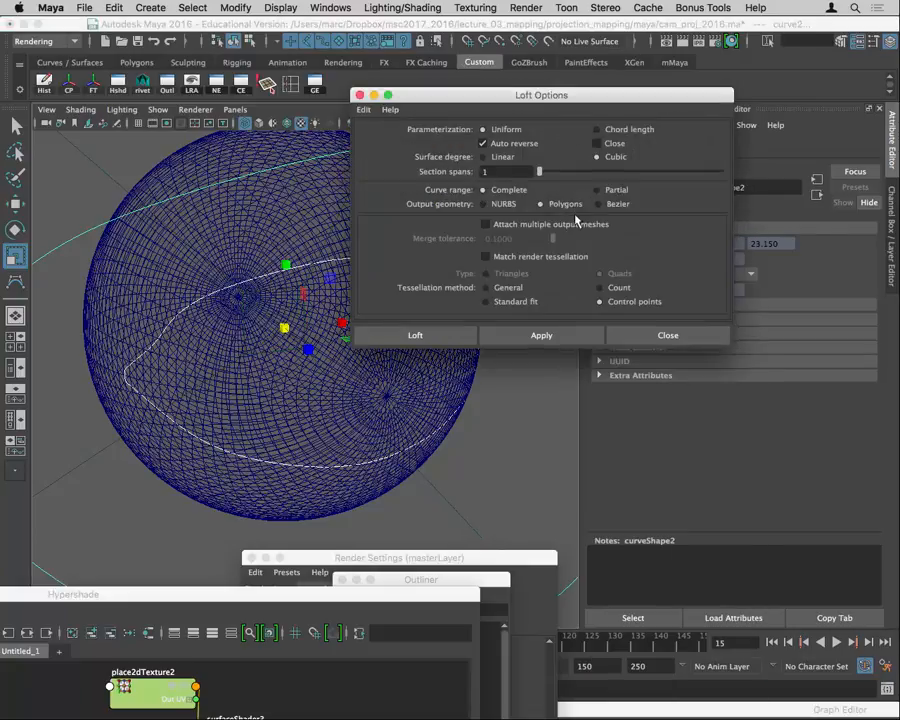
pyautogui.click(422, 335)
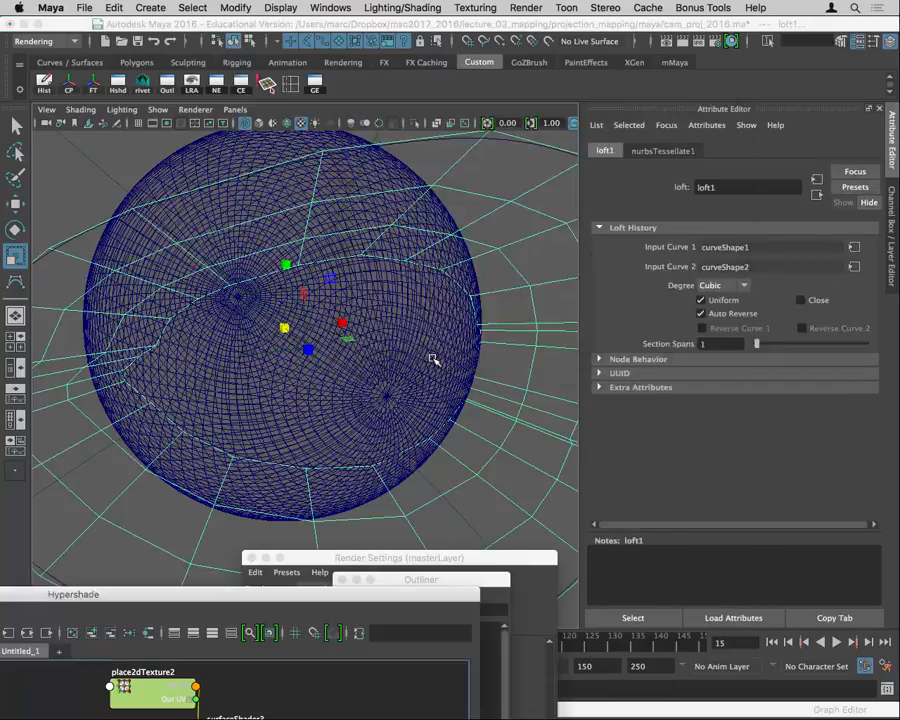
# Step: Switch to textured display, reverse the lofted eyelid surface's normals, and reselect it as an object
pyautogui.keyDown('alt'); pyautogui.moveTo(442, 297); pyautogui.dragTo(358, 231); pyautogui.keyUp('alt')
pyautogui.press('6')
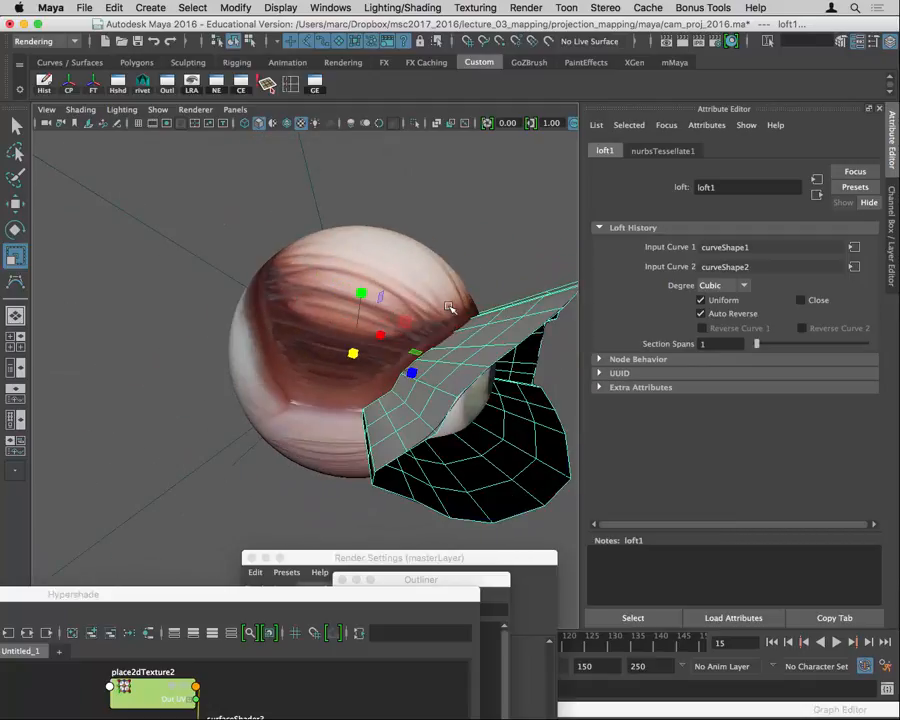
pyautogui.press('space')
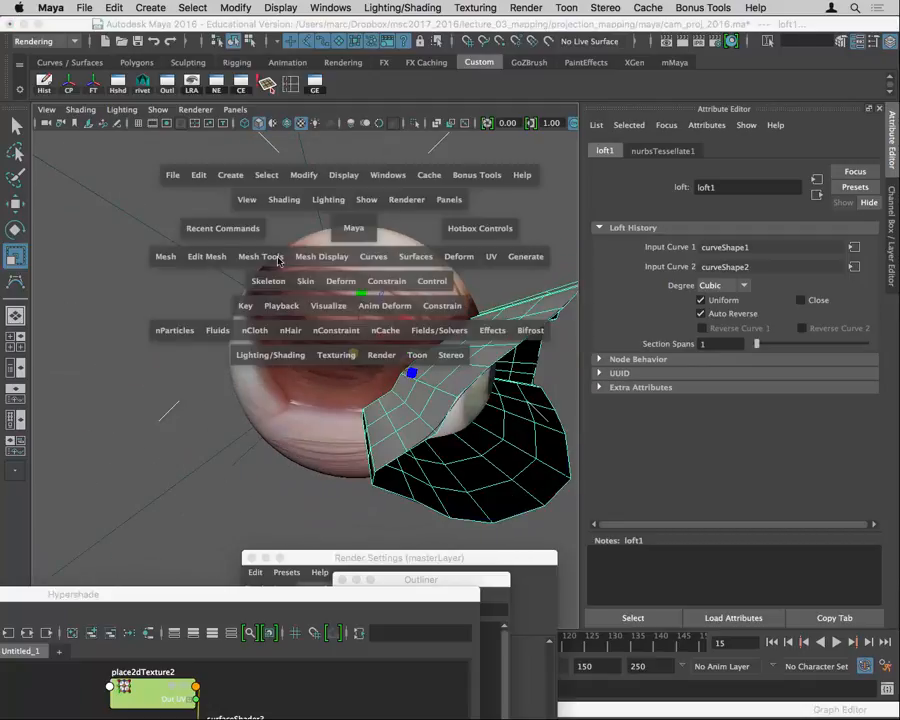
pyautogui.click(317, 258)
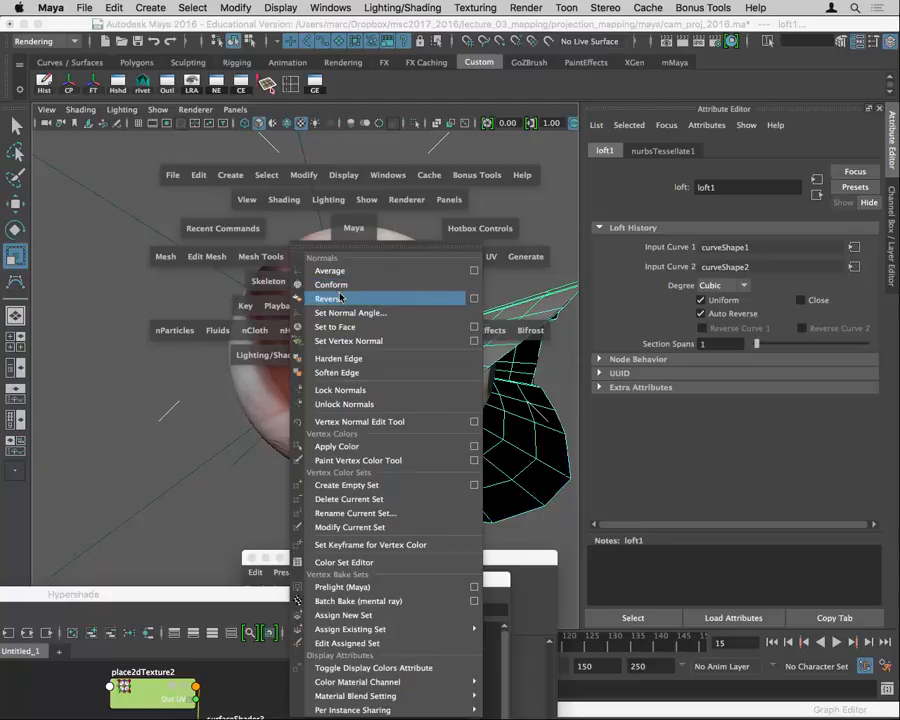
pyautogui.click(329, 298)
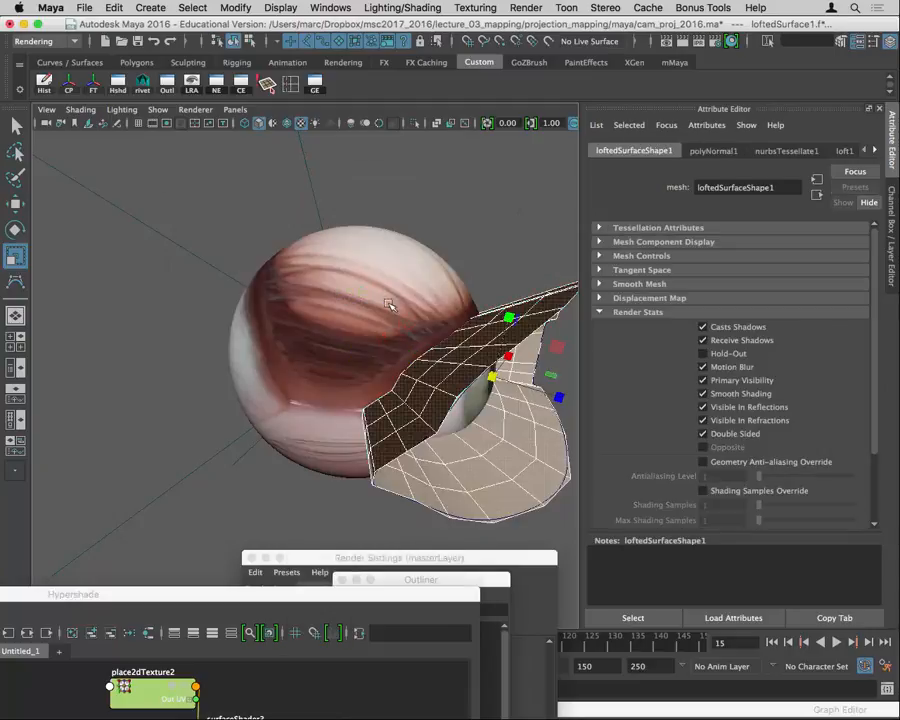
pyautogui.click(464, 338)
pyautogui.click(516, 425)
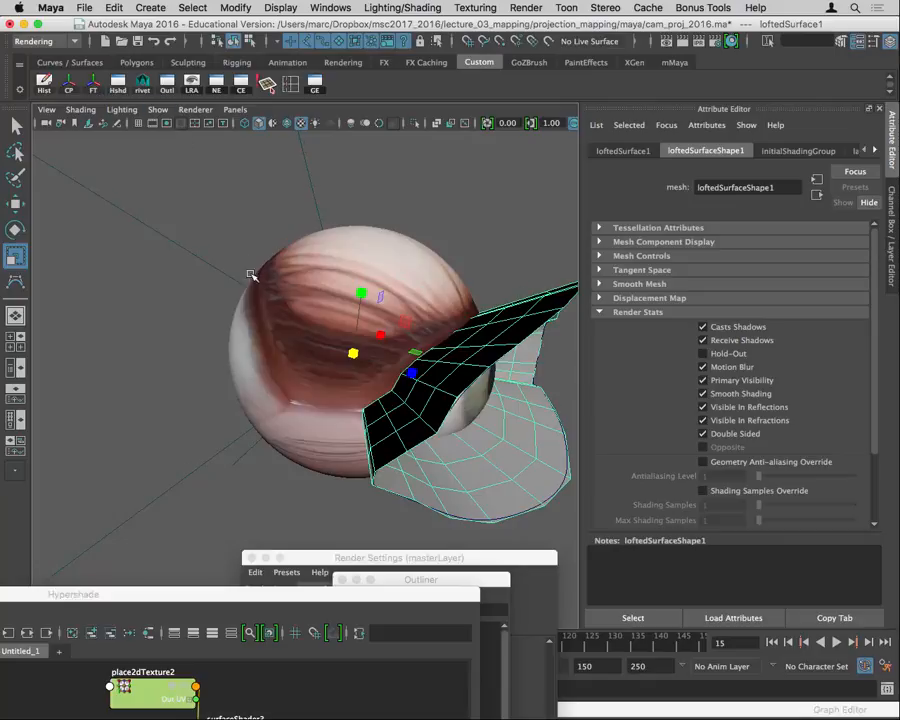
# Step: Assign the projection material mila_material4 to the lofted eyelid surface in the Hypershade, and move that window out of the way
pyautogui.keyDown('alt'); pyautogui.moveTo(251, 271); pyautogui.dragTo(278, 296); pyautogui.keyUp('alt')
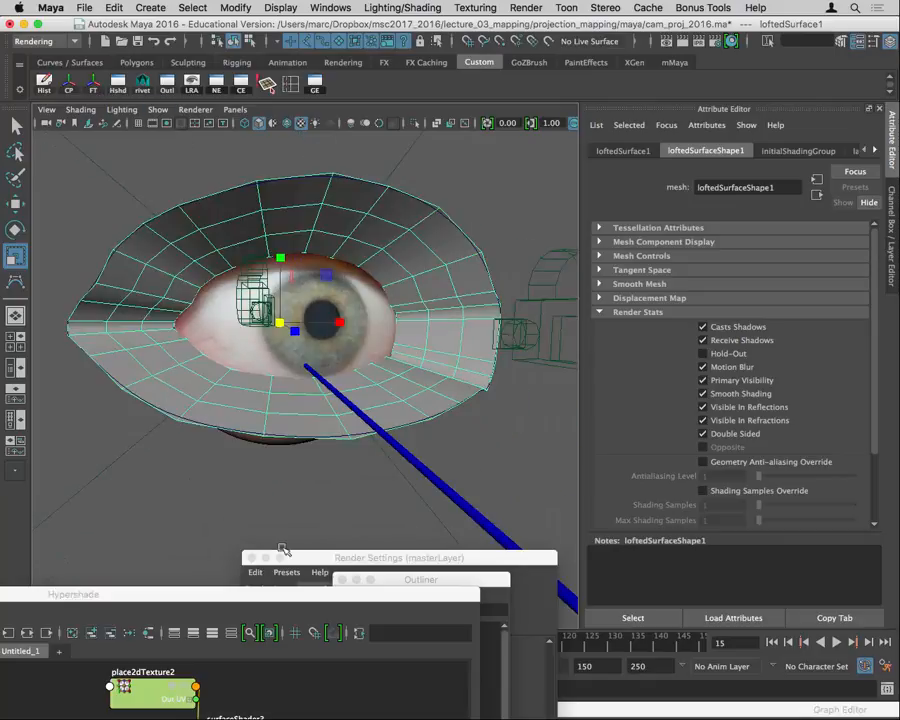
pyautogui.moveTo(283, 594); pyautogui.dragTo(671, 211)
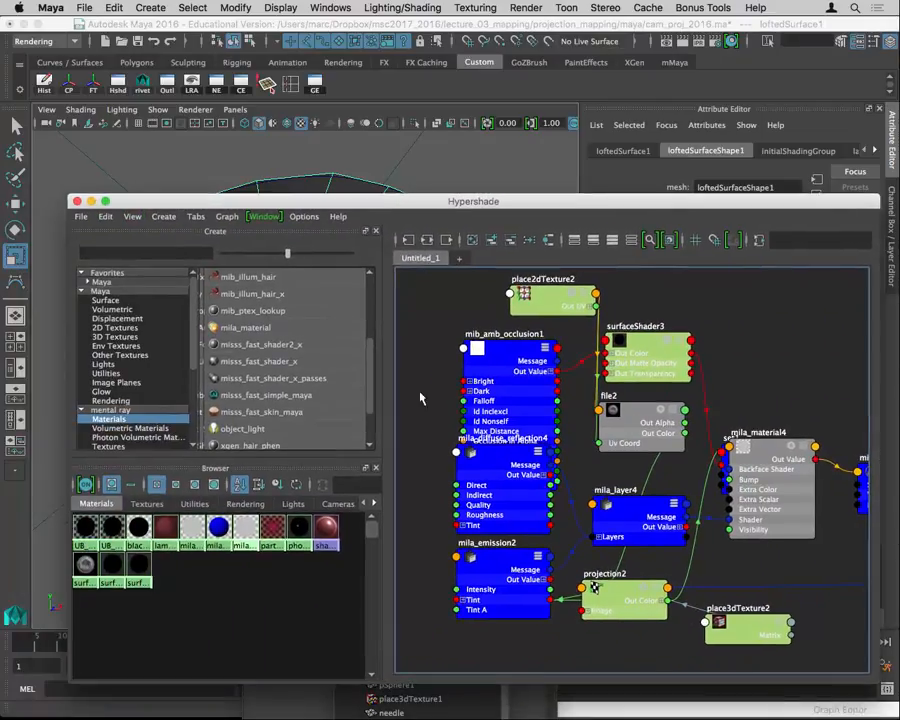
pyautogui.rightClick(245, 528)
pyautogui.moveTo(250, 536); pyautogui.dragTo(247, 465, button='right')
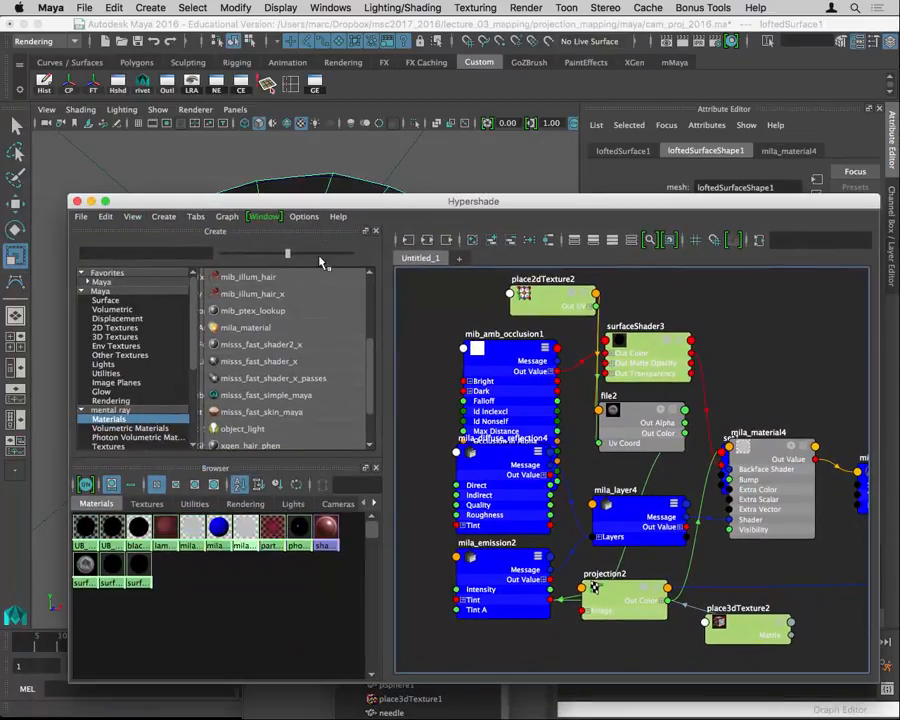
pyautogui.moveTo(331, 207); pyautogui.dragTo(326, 572)
# Step: Examine the projected eye texture up close, render a test image of the iris, and close the render
pyautogui.keyDown('alt'); pyautogui.moveTo(289, 476); pyautogui.dragTo(247, 440); pyautogui.keyUp('alt')
pyautogui.keyDown('alt'); pyautogui.moveTo(247, 440); pyautogui.dragTo(376, 439, button='right'); pyautogui.keyUp('alt')
pyautogui.moveTo(376, 439)
pyautogui.keyDown('alt'); pyautogui.mouseDown()
pyautogui.moveTo(410, 440)
pyautogui.moveTo(386, 444)
pyautogui.mouseUp(); pyautogui.keyUp('alt')
pyautogui.keyDown('alt'); pyautogui.moveTo(386, 444); pyautogui.dragTo(406, 446, button='right'); pyautogui.keyUp('alt')
pyautogui.keyDown('alt'); pyautogui.moveTo(395, 447); pyautogui.dragTo(385, 452, button='middle'); pyautogui.keyUp('alt')
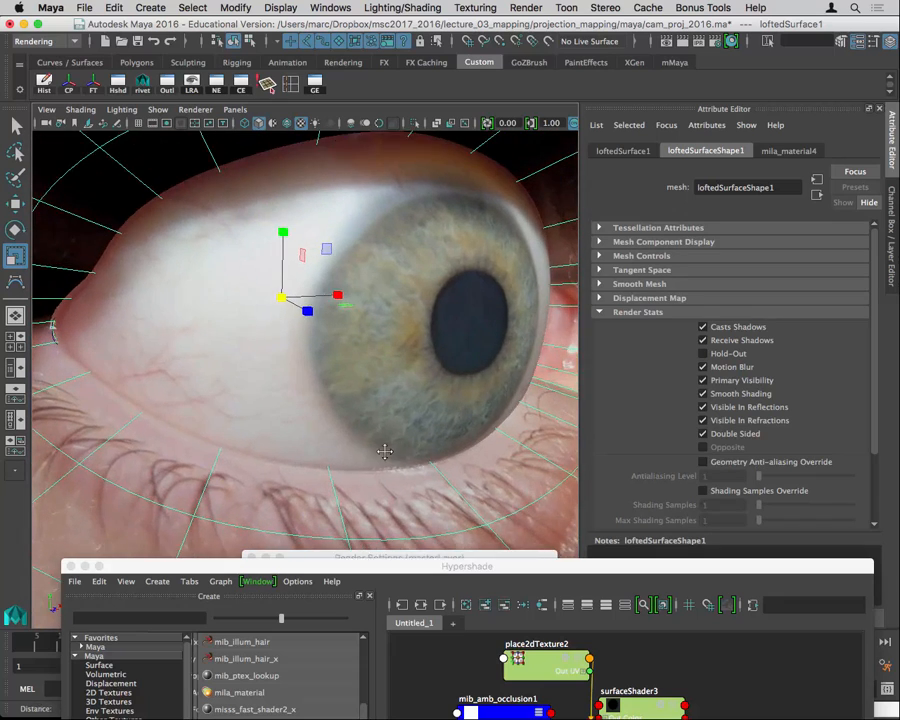
pyautogui.moveTo(384, 451)
pyautogui.keyDown('alt'); pyautogui.mouseDown()
pyautogui.moveTo(349, 450)
pyautogui.moveTo(382, 451)
pyautogui.mouseUp(); pyautogui.keyUp('alt')
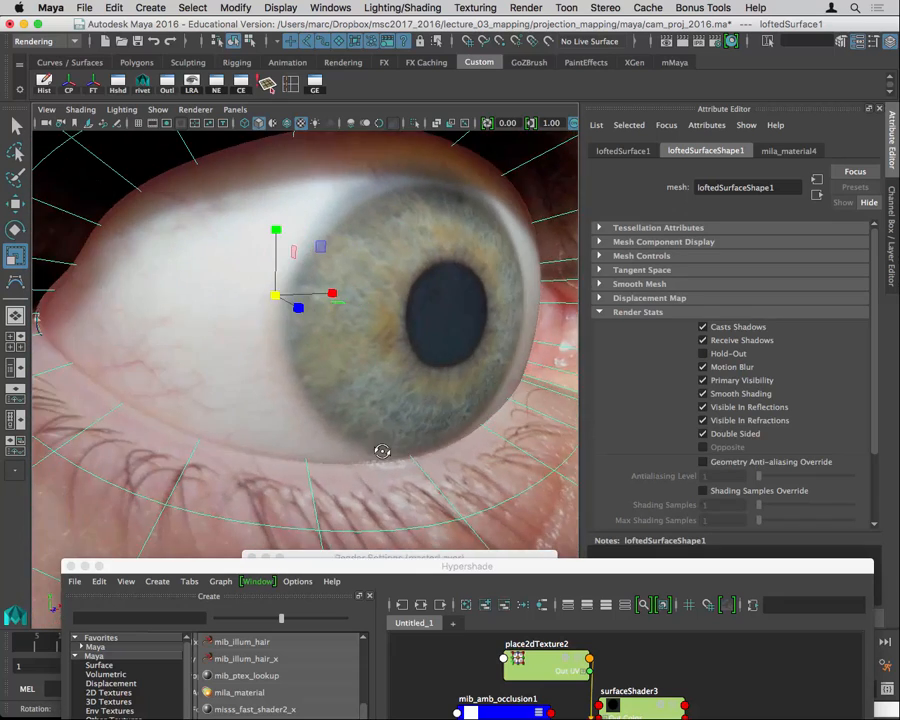
pyautogui.moveTo(382, 451)
pyautogui.keyDown('alt'); pyautogui.mouseDown(button='right')
pyautogui.moveTo(444, 458)
pyautogui.moveTo(335, 452)
pyautogui.moveTo(394, 452)
pyautogui.mouseUp(button='right'); pyautogui.keyUp('alt')
pyautogui.keyDown('alt'); pyautogui.moveTo(394, 452); pyautogui.dragTo(327, 467, button='middle'); pyautogui.keyUp('alt')
pyautogui.moveTo(327, 467)
pyautogui.keyDown('alt'); pyautogui.mouseDown(button='right')
pyautogui.moveTo(372, 468)
pyautogui.moveTo(277, 468)
pyautogui.moveTo(410, 474)
pyautogui.moveTo(338, 478)
pyautogui.mouseUp(button='right'); pyautogui.keyUp('alt')
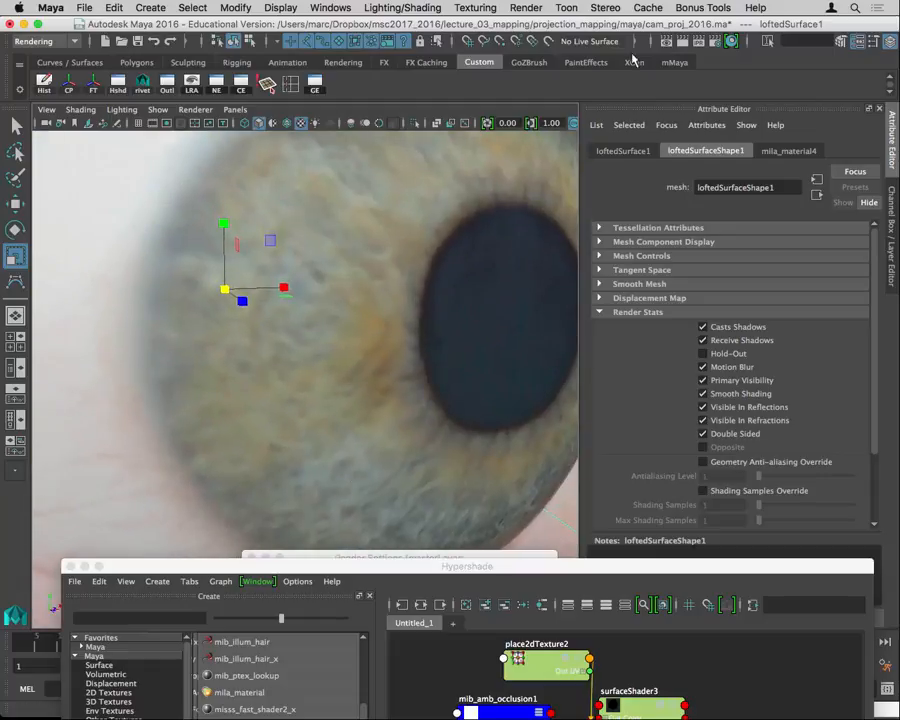
pyautogui.click(681, 42)
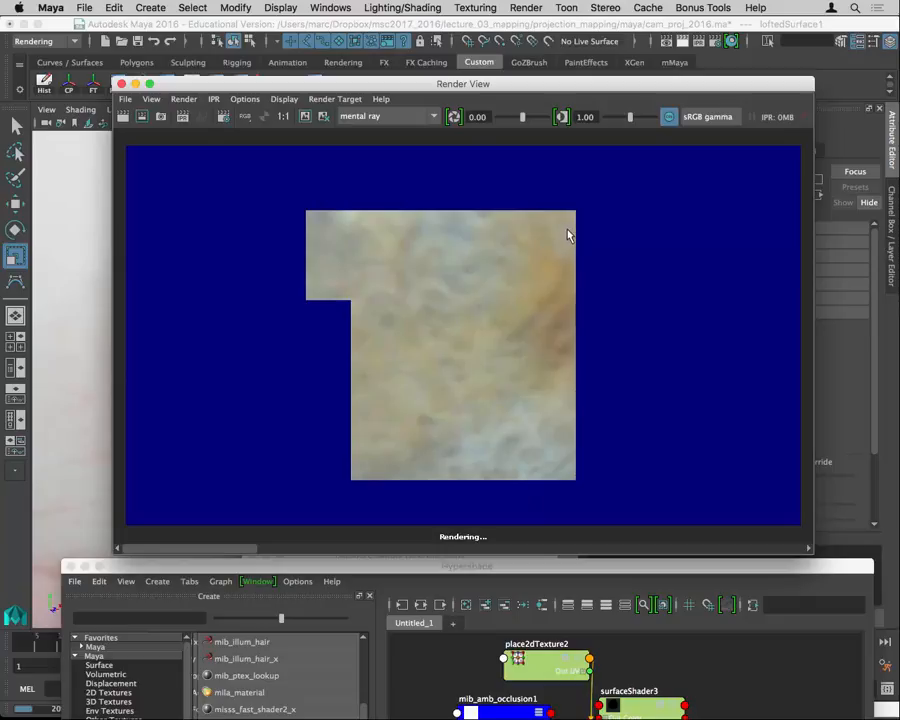
pyautogui.click(121, 83)
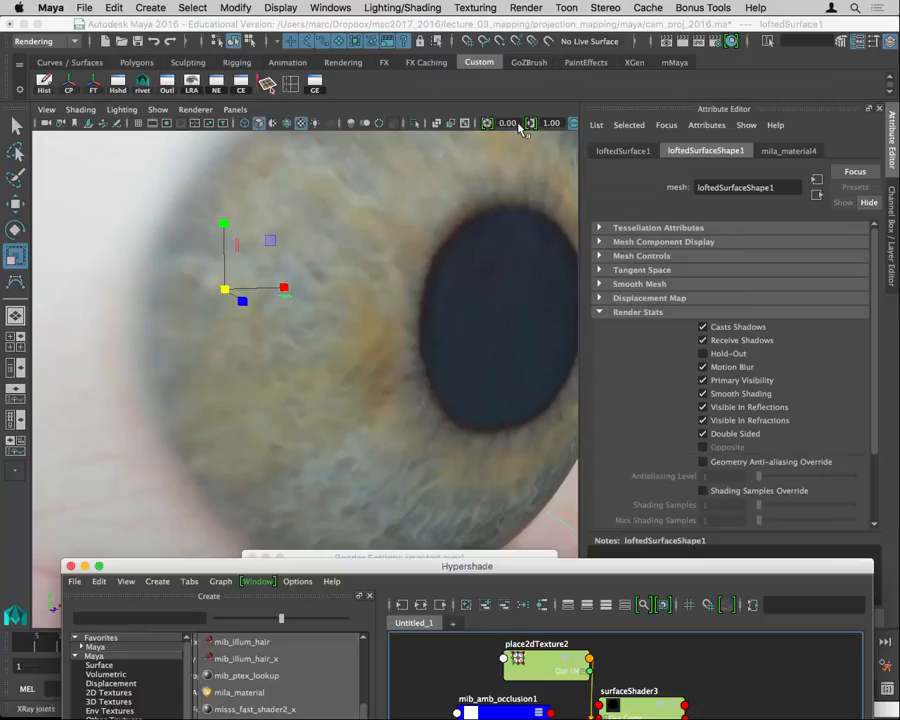
# Step: Disable the Ambient Occlusion and Depth passes in the scene render settings
pyautogui.click(725, 41)
pyautogui.moveTo(477, 557); pyautogui.dragTo(382, 122)
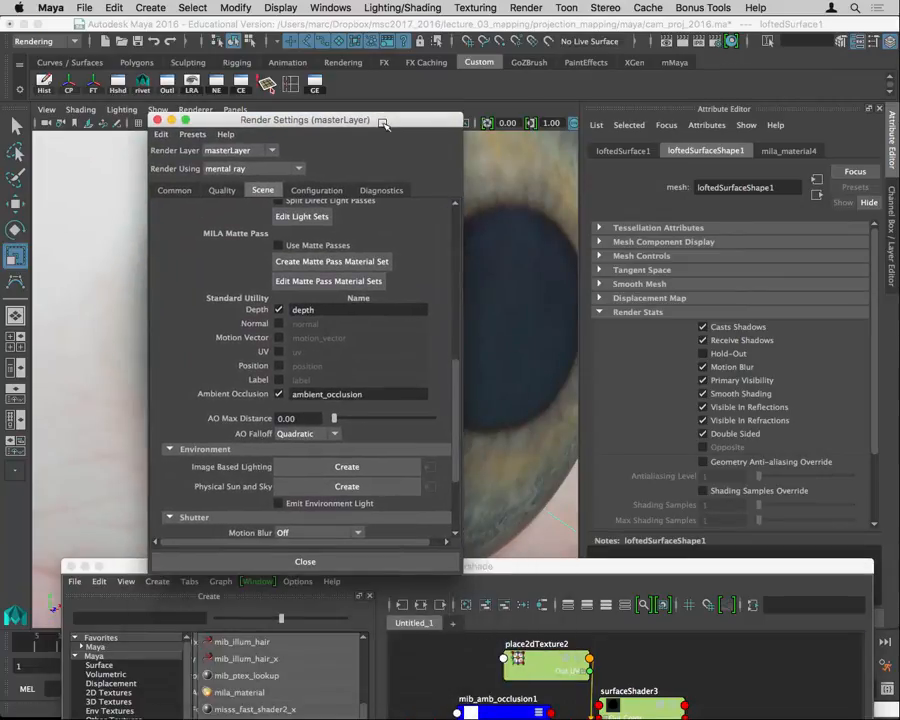
pyautogui.click(279, 394)
pyautogui.click(279, 309)
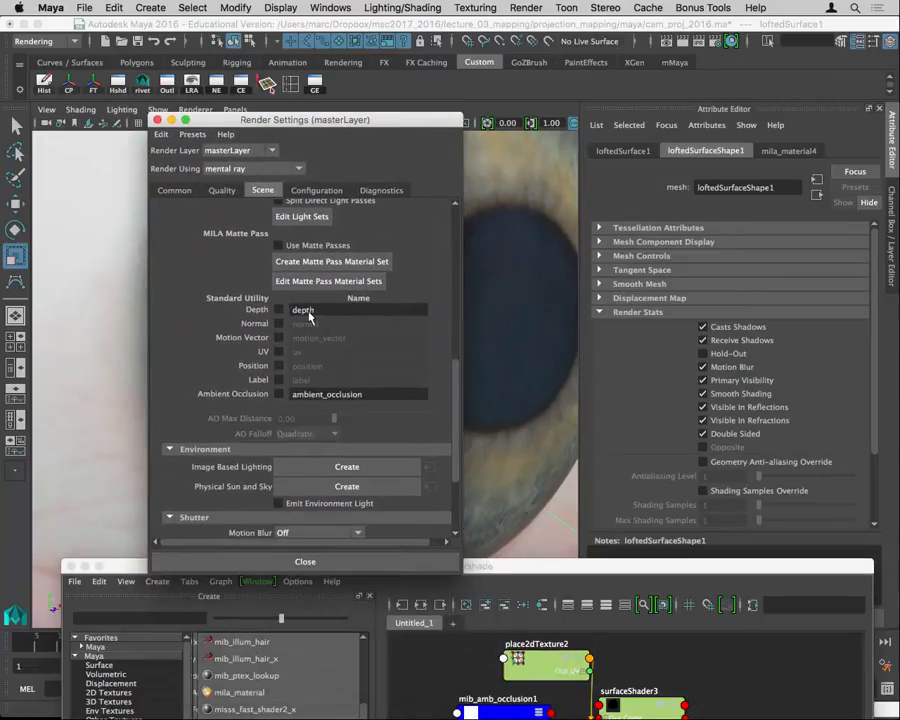
# Step: Render the iris close-up again, and close the render and the render settings
pyautogui.click(714, 41)
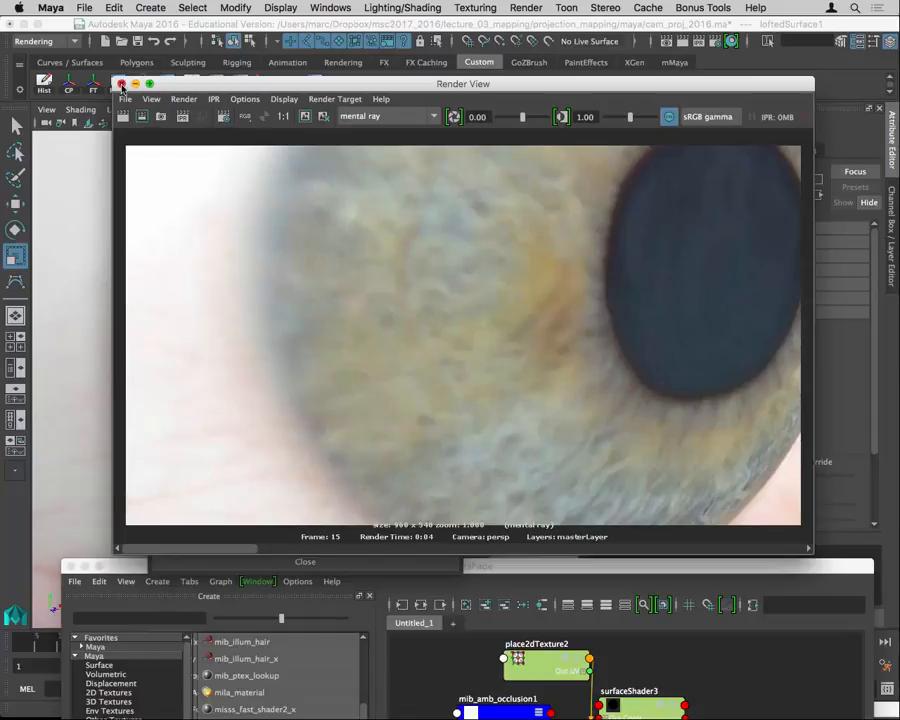
pyautogui.click(121, 84)
pyautogui.click(160, 118)
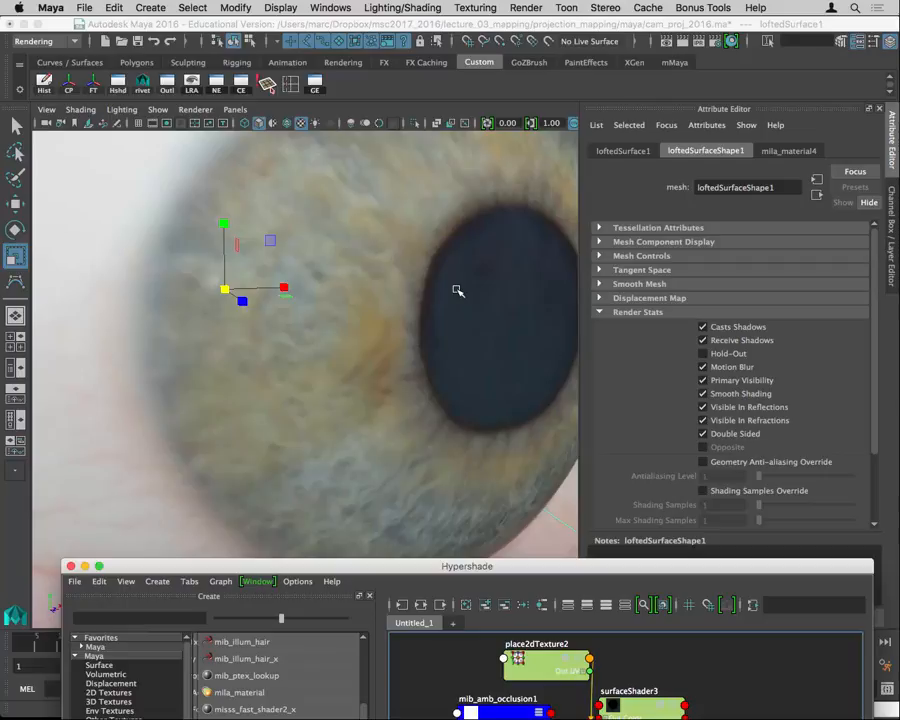
pyautogui.click(151, 8)
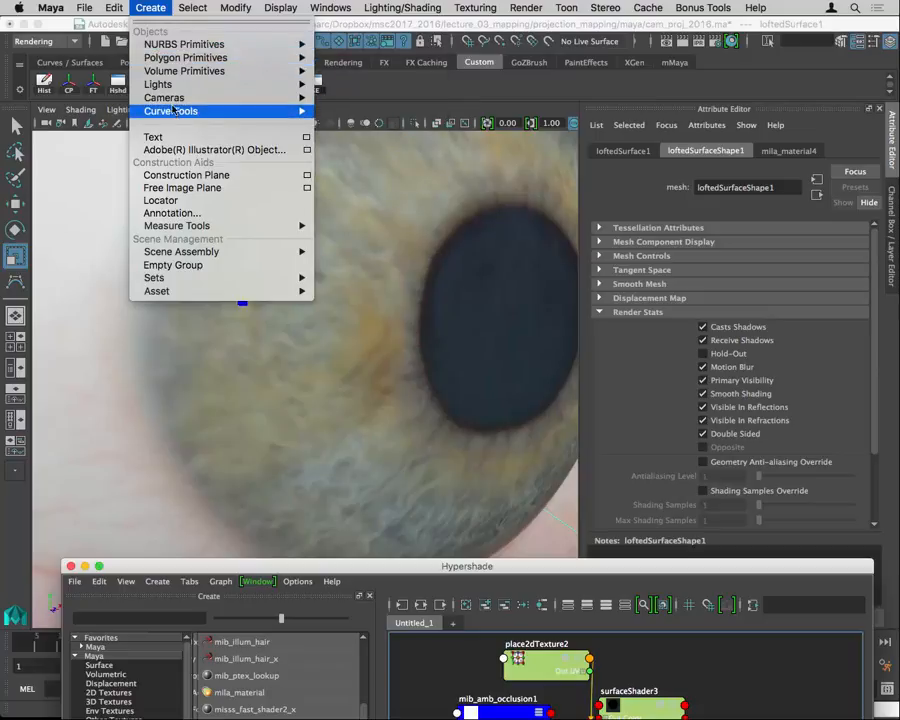
pyautogui.moveTo(173, 111)
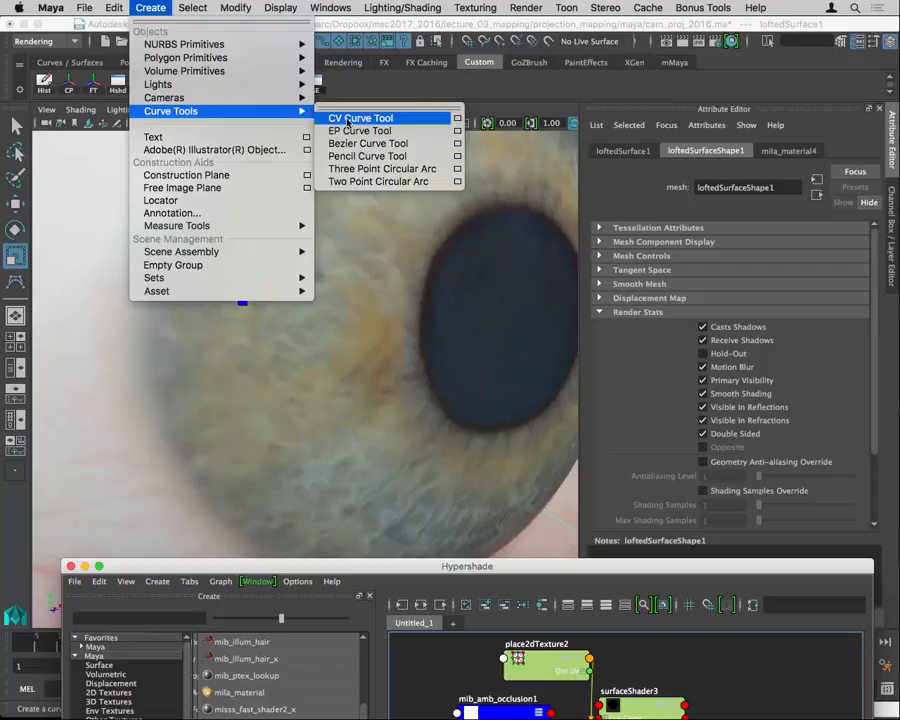
pyautogui.click(151, 9)
# Step: Select the eyeball sphere, make it live, and turn the live surface off again
pyautogui.keyDown('alt'); pyautogui.moveTo(279, 227); pyautogui.dragTo(201, 225, button='right'); pyautogui.keyUp('alt')
pyautogui.keyDown('alt'); pyautogui.moveTo(262, 262); pyautogui.dragTo(245, 287); pyautogui.keyUp('alt')
pyautogui.click(172, 359)
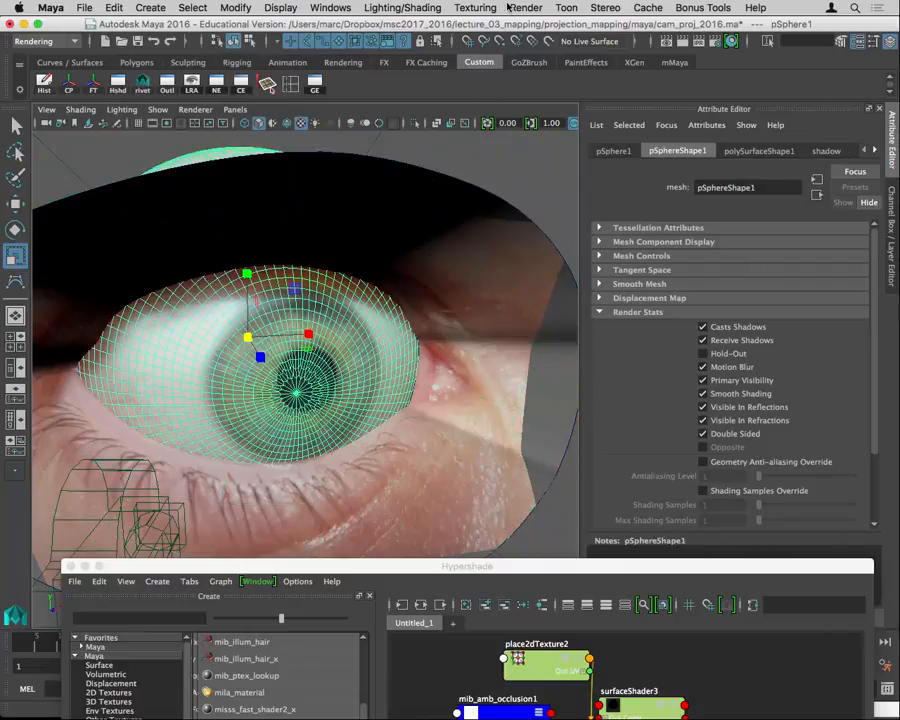
pyautogui.click(548, 42)
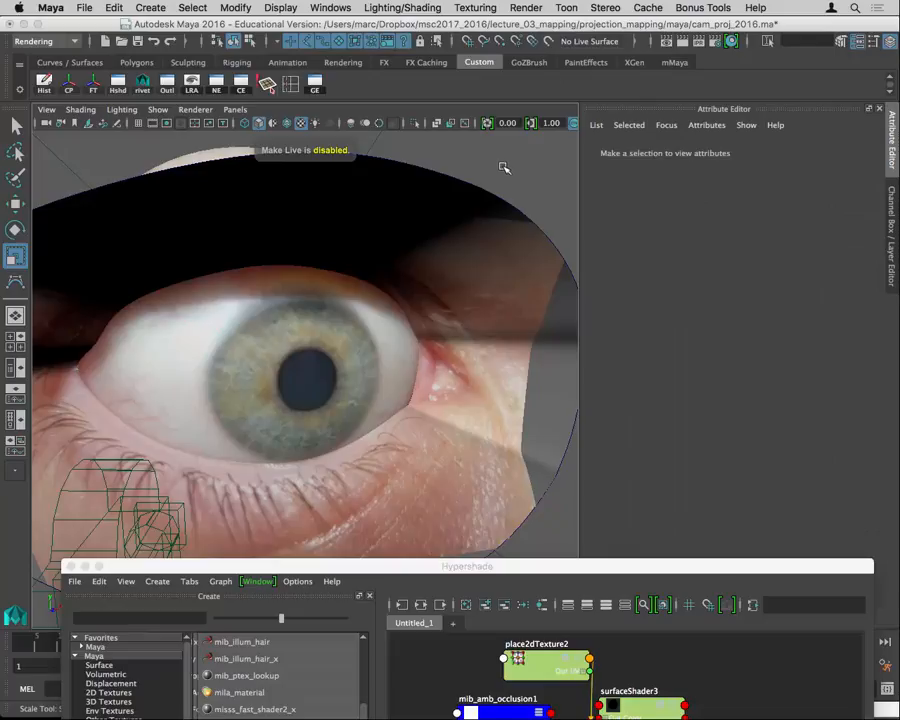
pyautogui.keyDown('alt'); pyautogui.moveTo(486, 157); pyautogui.dragTo(359, 266); pyautogui.keyUp('alt')
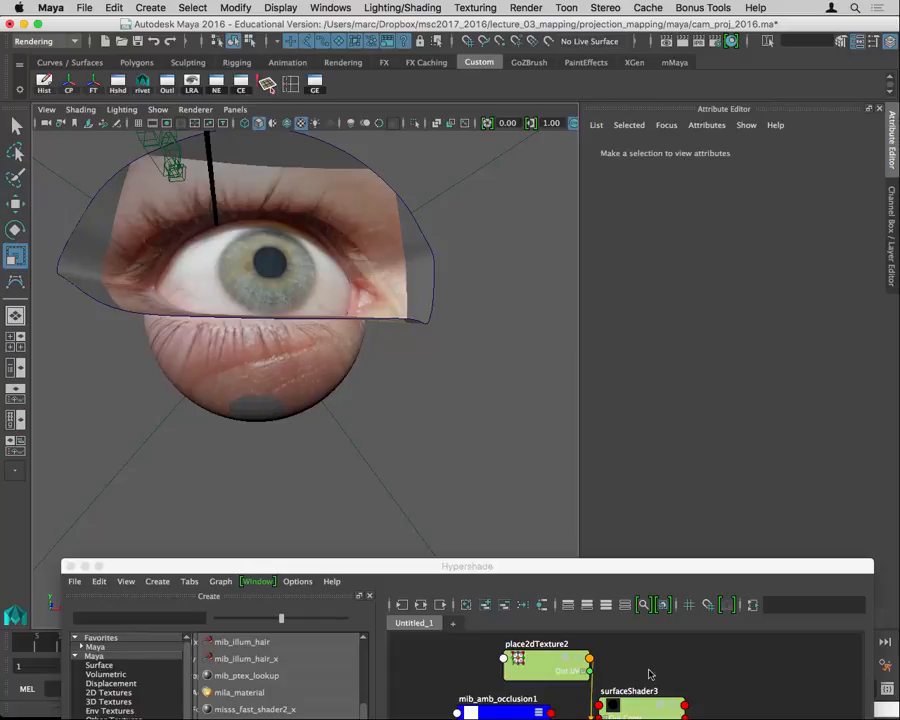
pyautogui.click(789, 707)
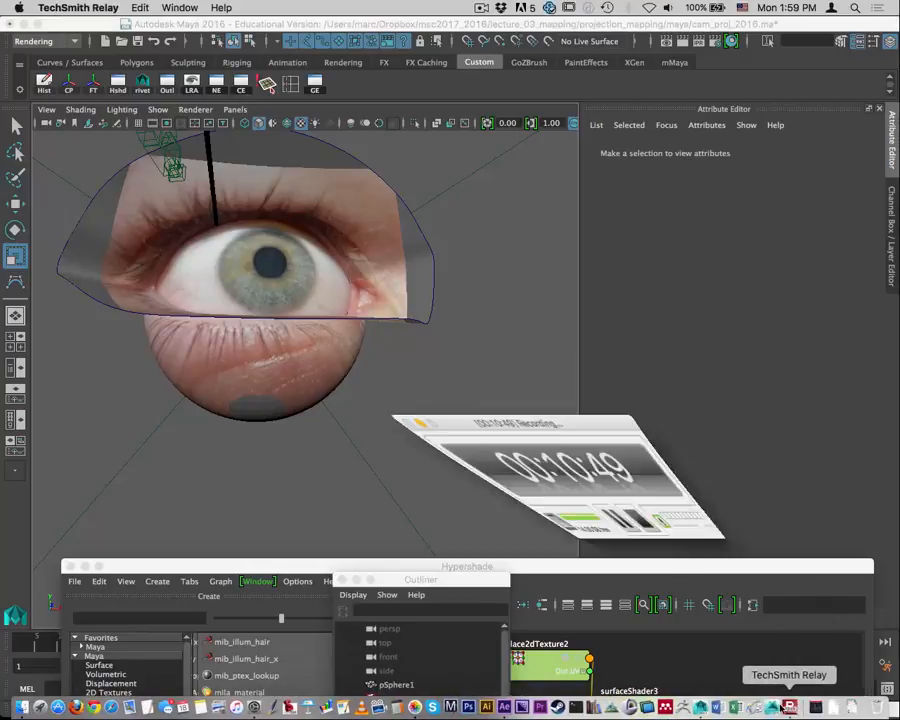